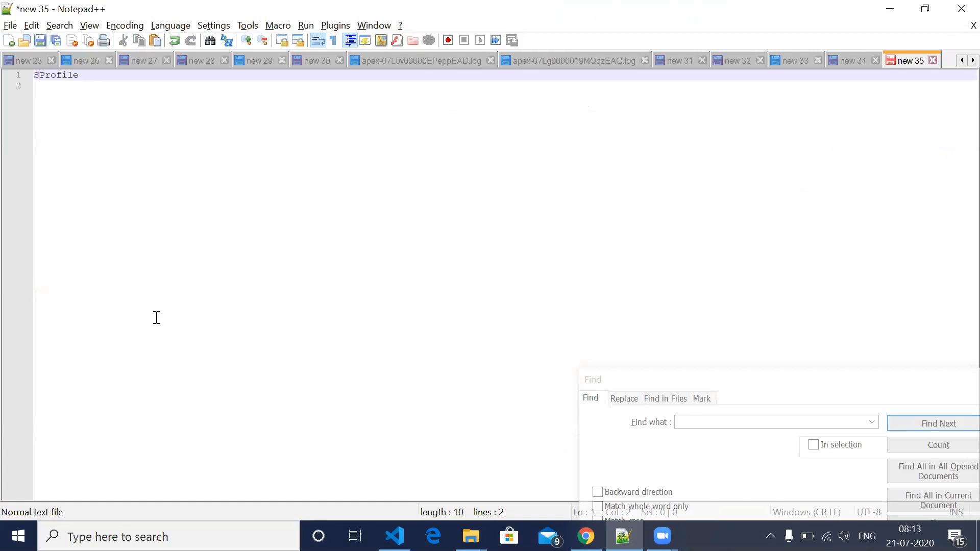
- Complete the heading "Security", separate "Profile" from it with a blank line, and add "Role" as the following entry
type("rity")
key("Return")
key("Return")
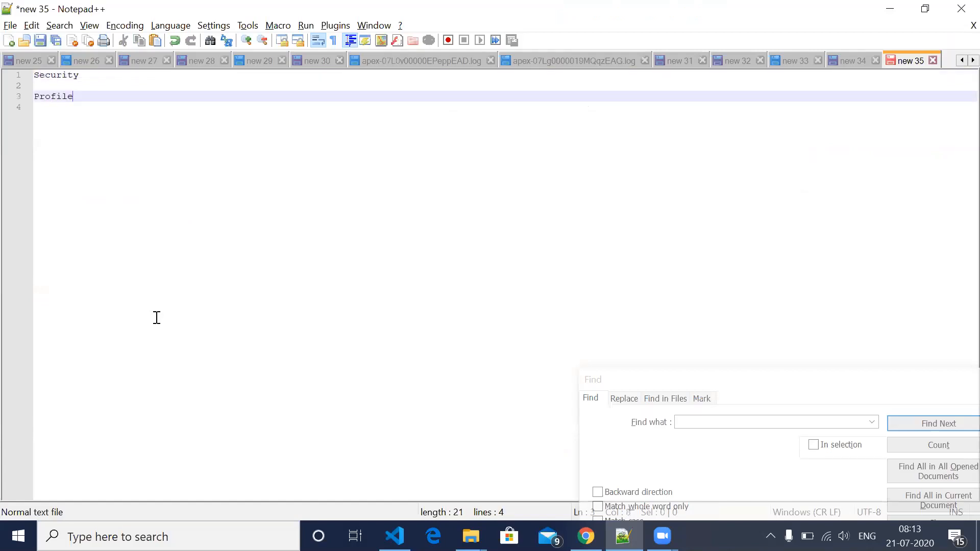
key("Return")
key("Return")
type("Ri")
key("BackSpace")
type("ole")
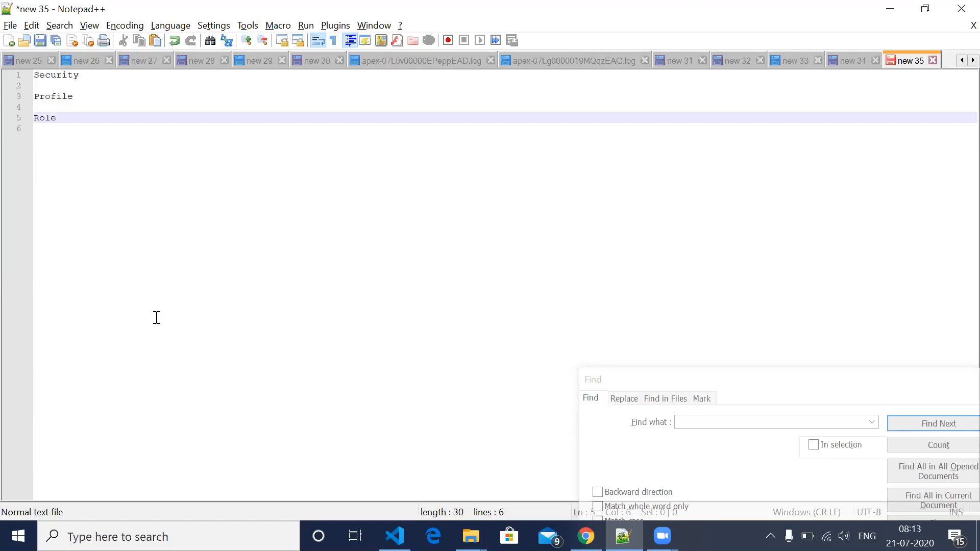
- Add the entry "Permission set" below "Role", leaving a blank line between them
key("Return")
key("Return")
type("Peris")
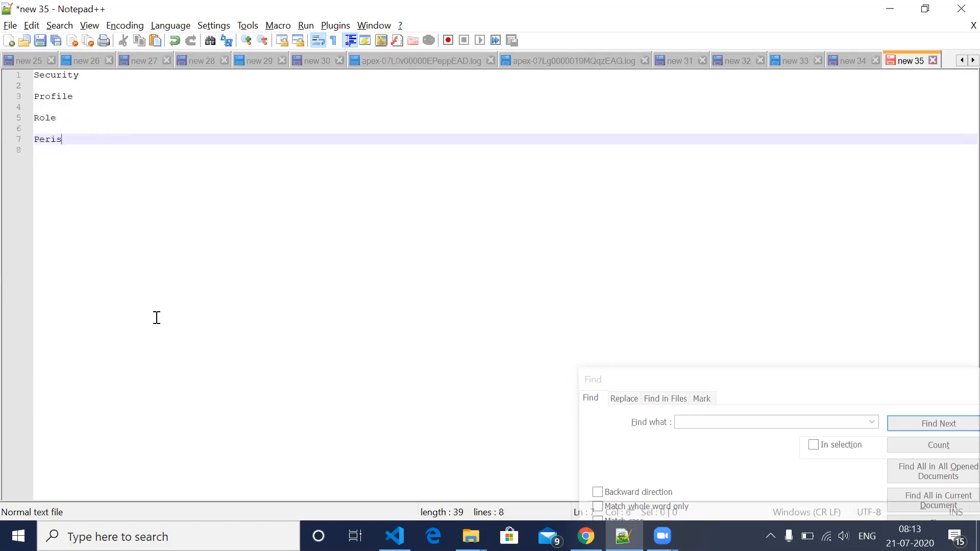
key("BackSpace")
key("BackSpace")
type("mission set")
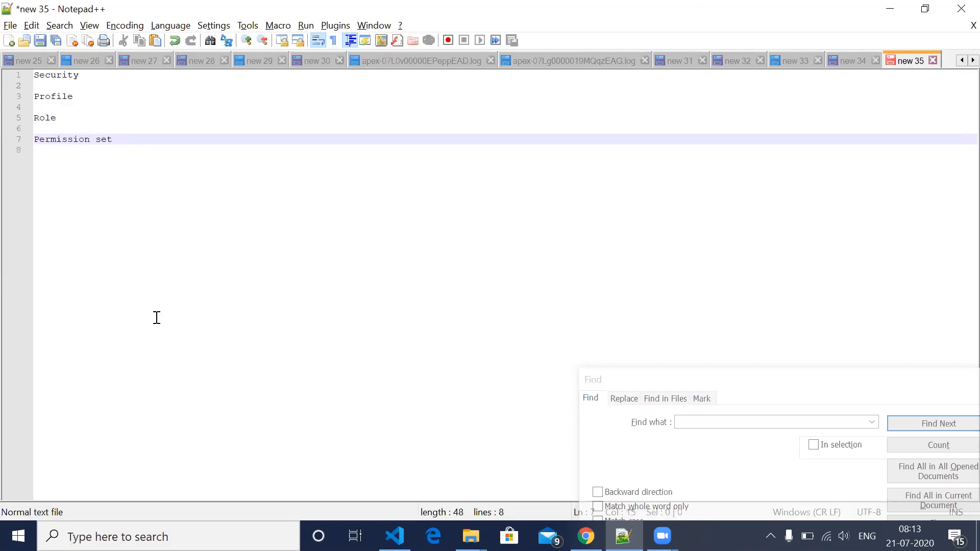
- Add the entry "Recordy Type" below "Permission set", leaving a blank line between them
key("Return")
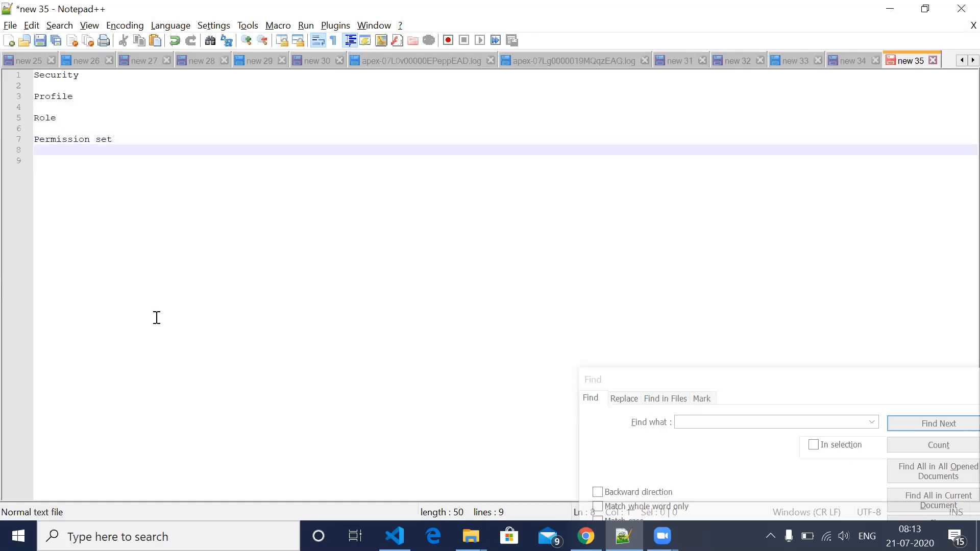
key("Return")
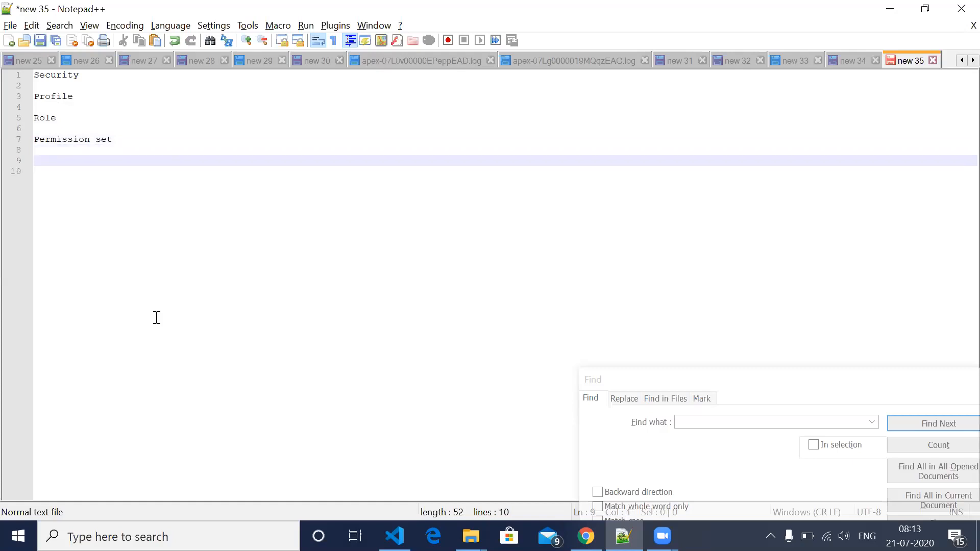
type("Recordy Type")
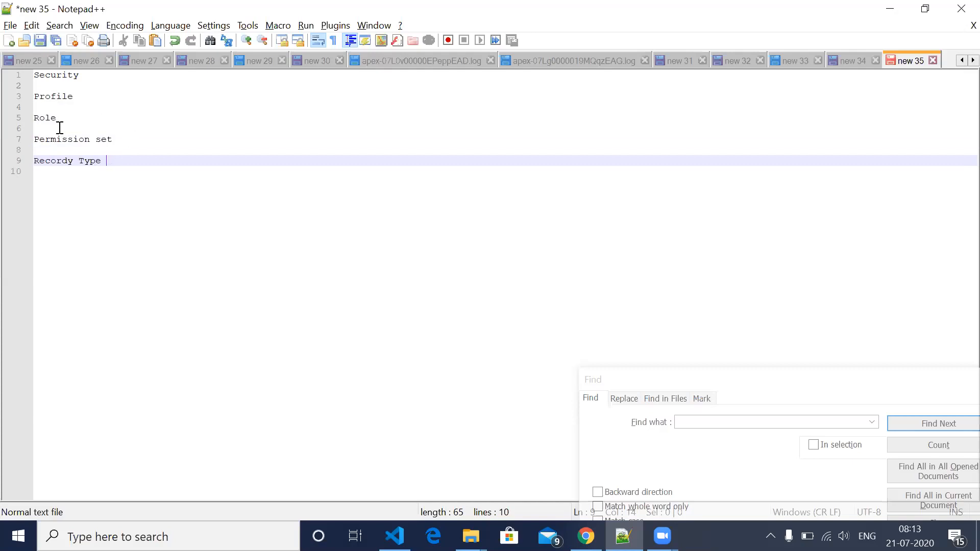
left_click_drag(112, 139, 27, 96)
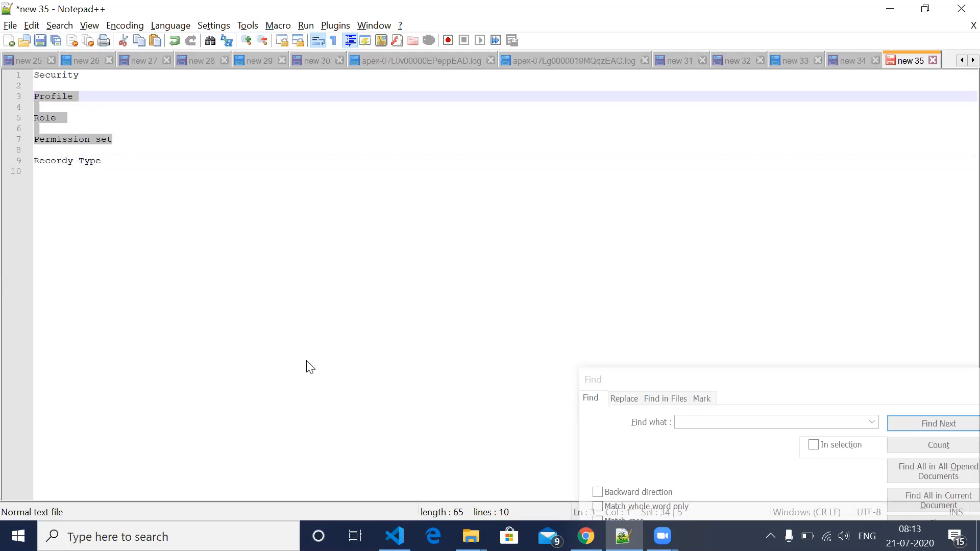
key("alt")
left_click(88, 76)
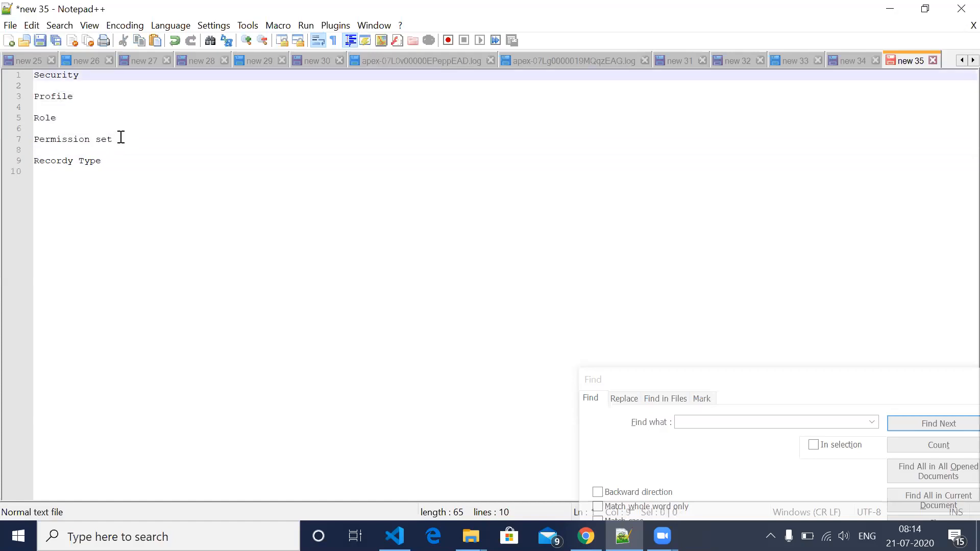
- Insert the entry "sharing setting" between "Permission set" and "Recordy Type", with two blank lines above it
left_click(121, 138)
key("Return")
key("Return")
key("Return")
type("sh")
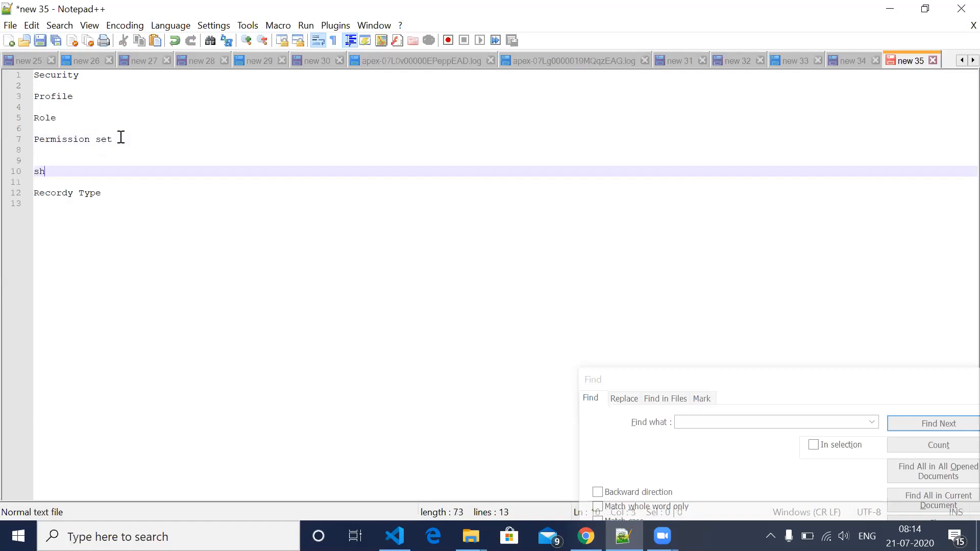
type("arinf")
key("BackSpace")
type("g setting")
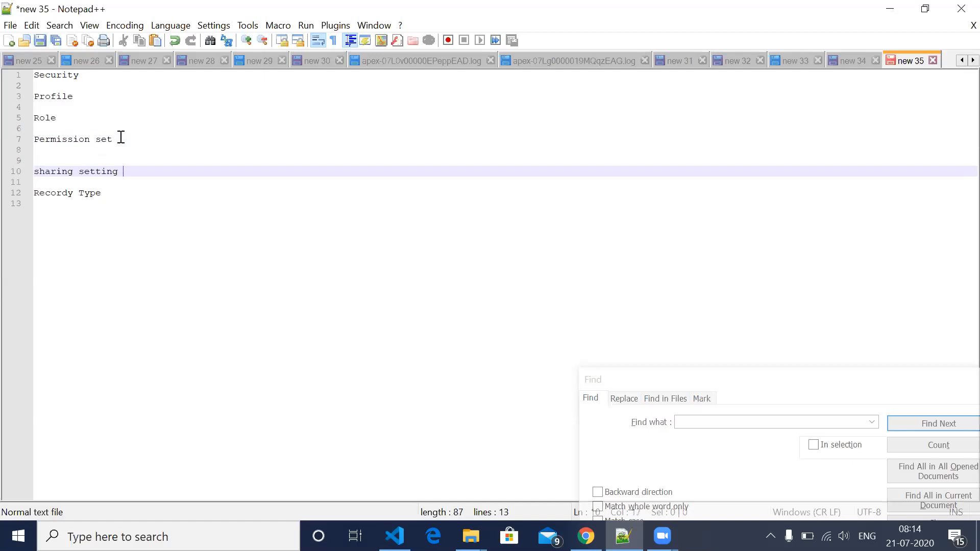
- Extend the heading on the first line to read "Security-Visibility"
left_click(87, 76)
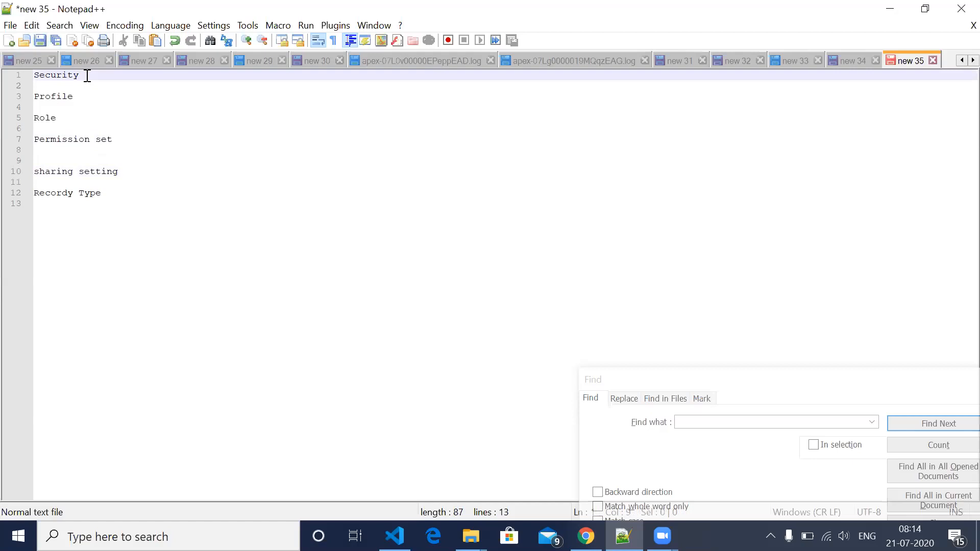
type("-Visibility")
- Add the line "object level and record level" below "Recordy Type", with blank lines above and below it
left_click(136, 197)
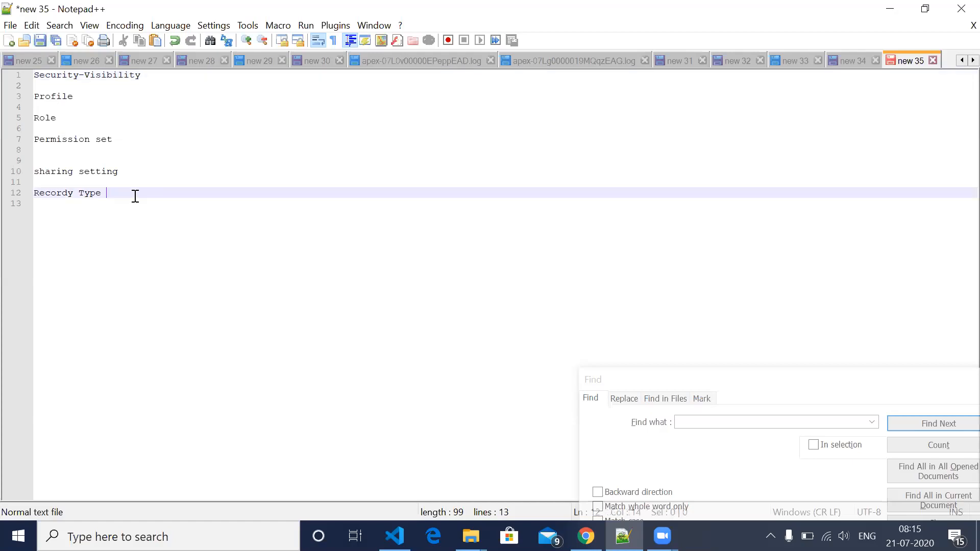
key("Return")
key("Return")
key("Return")
type("object level and reco")
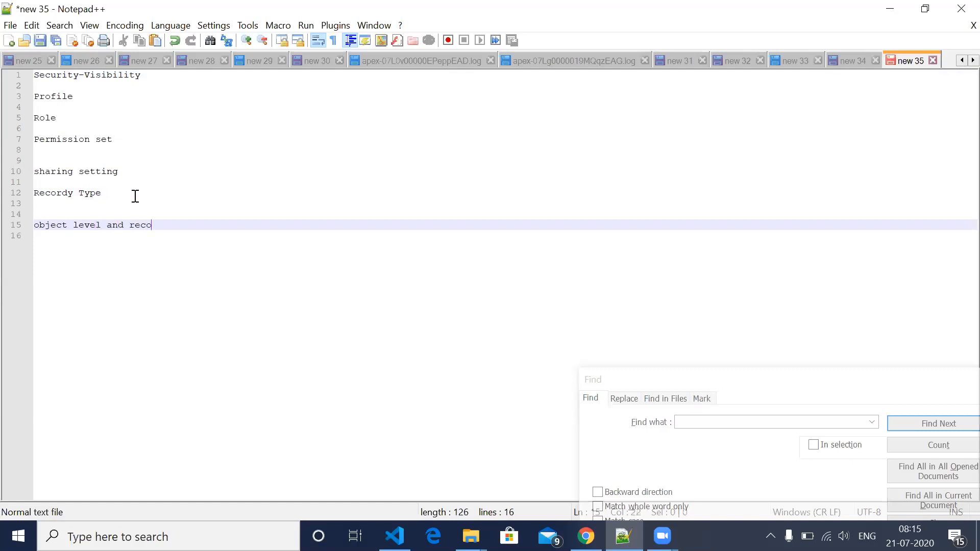
type("rd level")
key("Return")
key("Return")
key("Return")
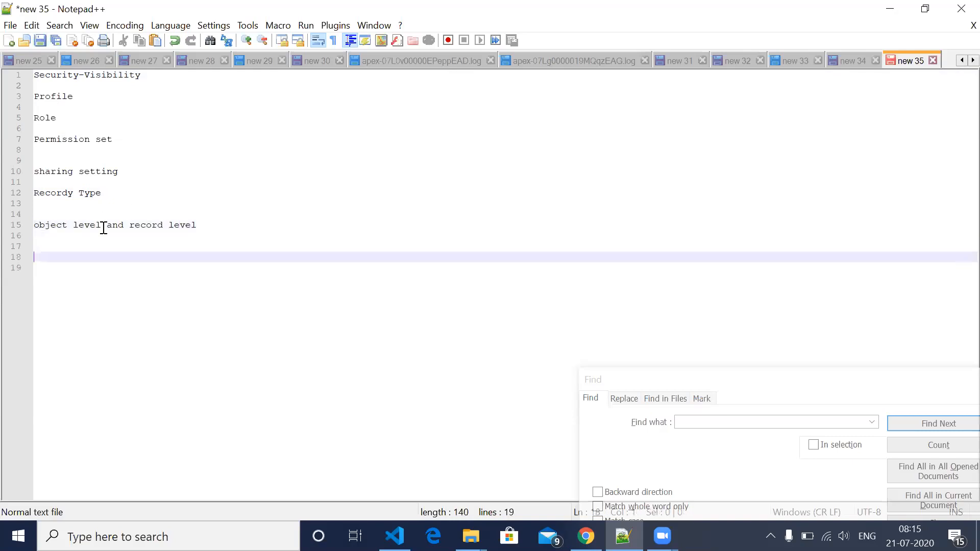
- Move the words "object level" from the last text line to their own line directly above "Profile"
left_click_drag(103, 225, 23, 230)
key("ctrl+c")
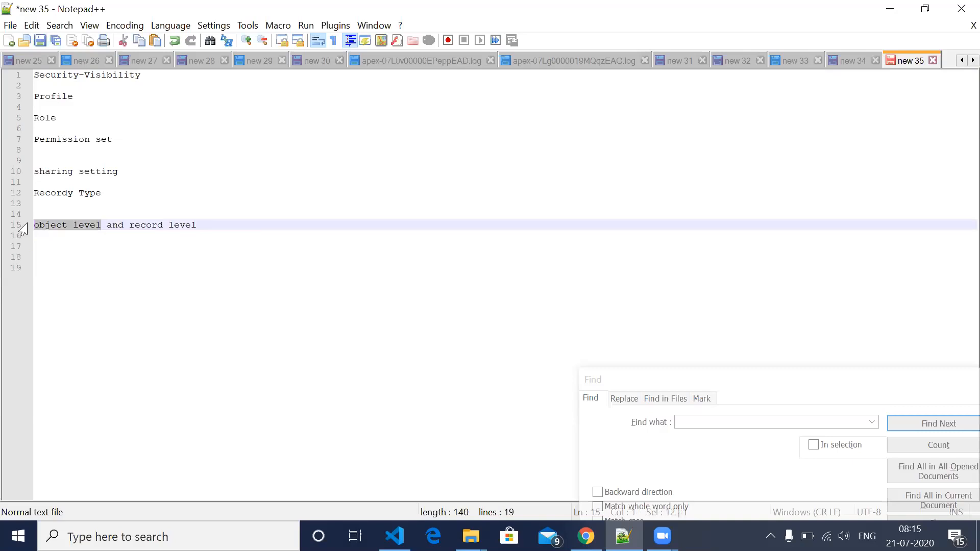
key("Delete")
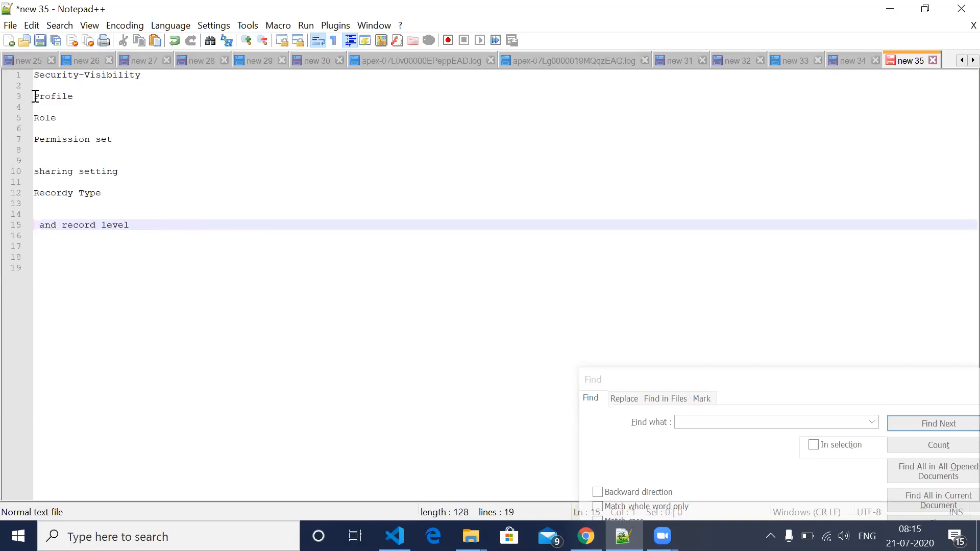
left_click(34, 96)
key("ctrl+v")
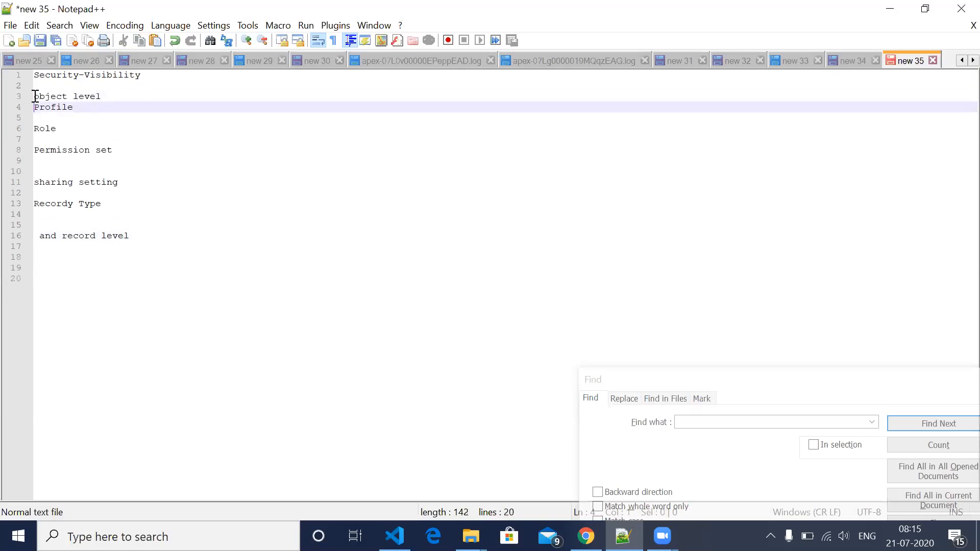
left_click(70, 132)
key("shift+Up")
key("shift+Up")
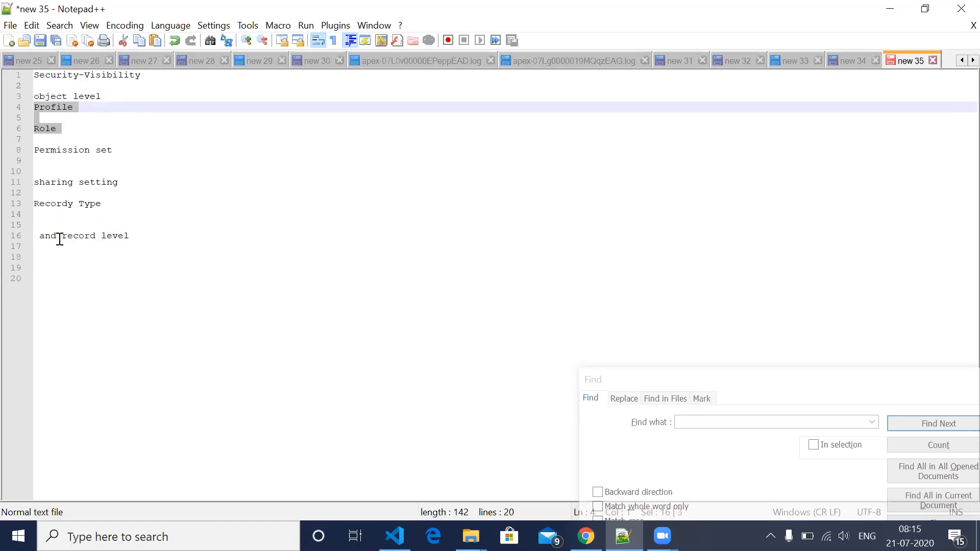
- Move the words "record level" from the last text line to their own line above "sharing setting", followed by blank lines
left_click_drag(63, 236, 136, 236)
key("ctrl+c")
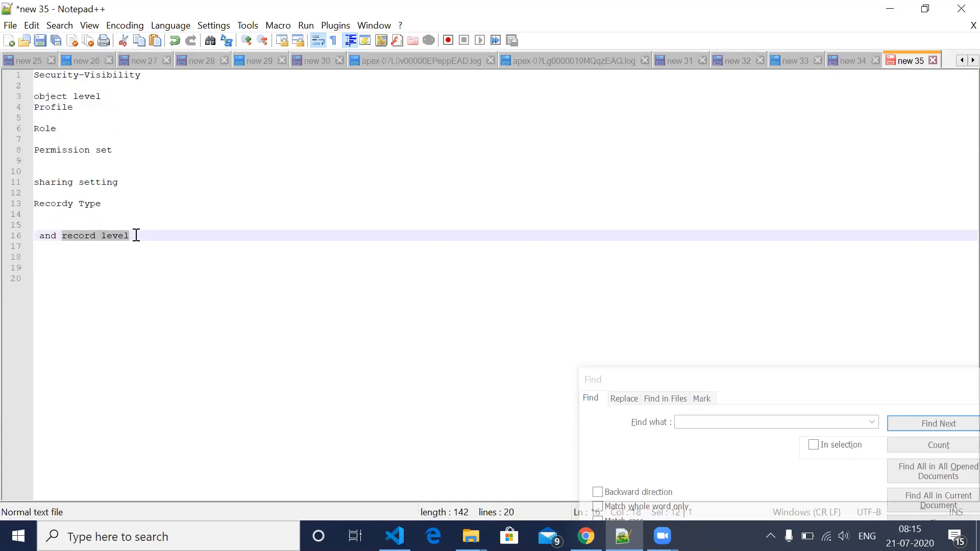
key("Delete")
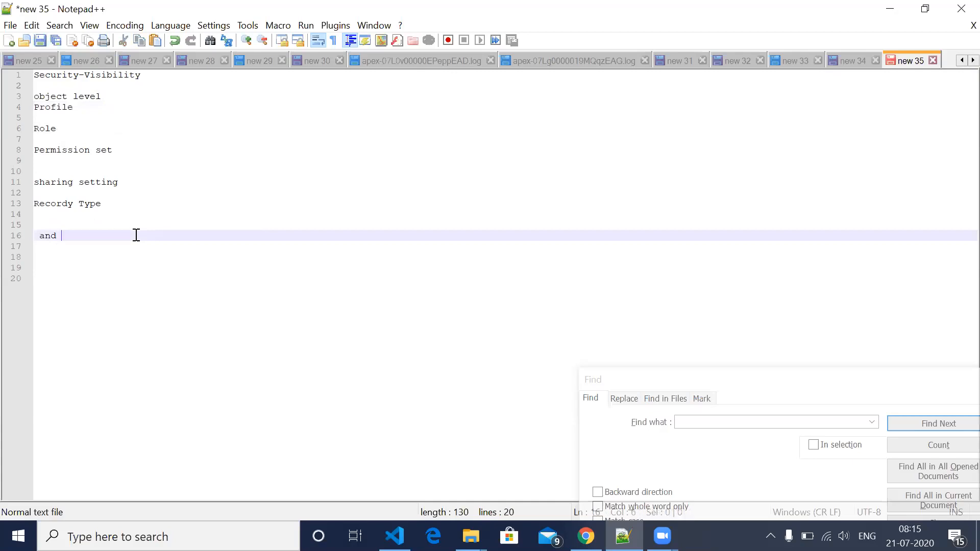
left_click(39, 172)
key("ctrl+v")
key("Return")
key("Return")
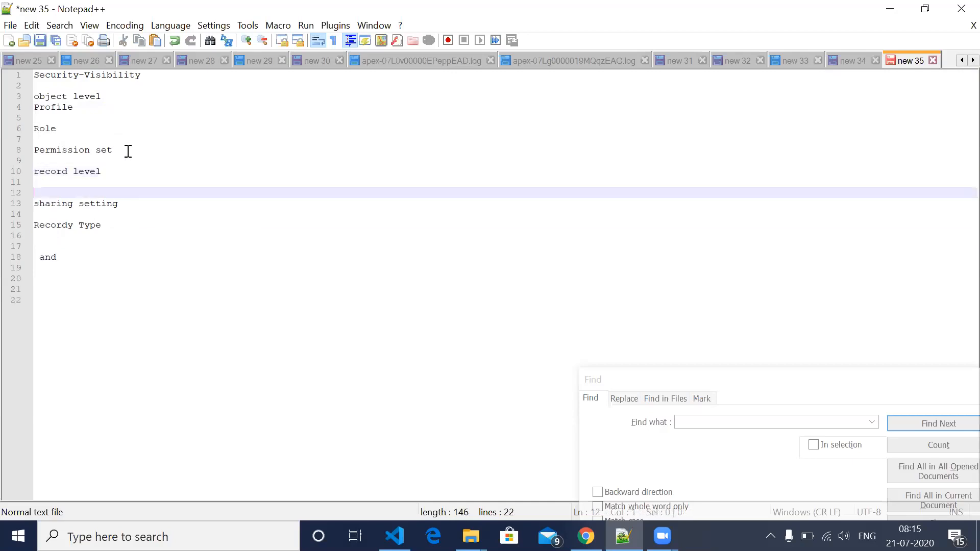
- Move the entry "Permission set" up so it sits between "Profile" and "Role"
left_click_drag(113, 150, 77, 133)
key("ctrl+c")
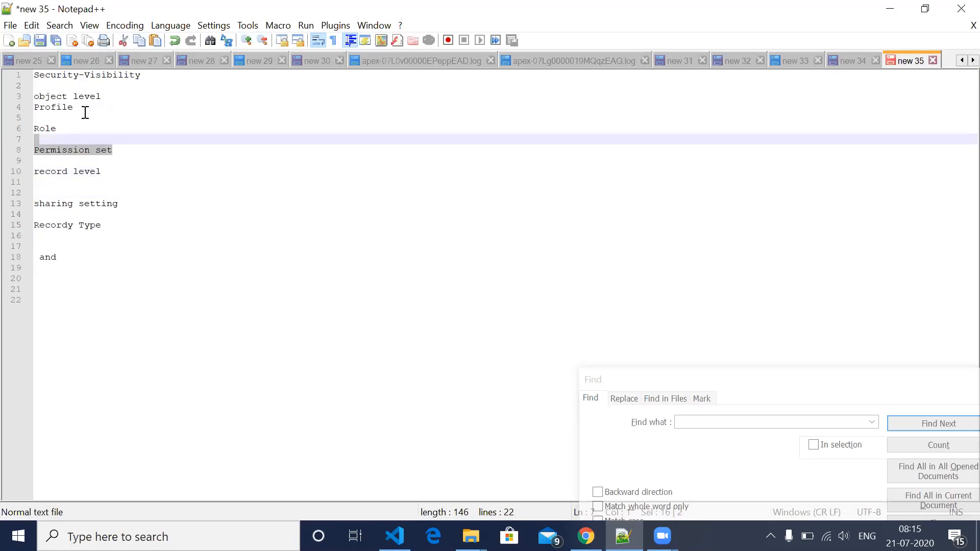
key("Delete")
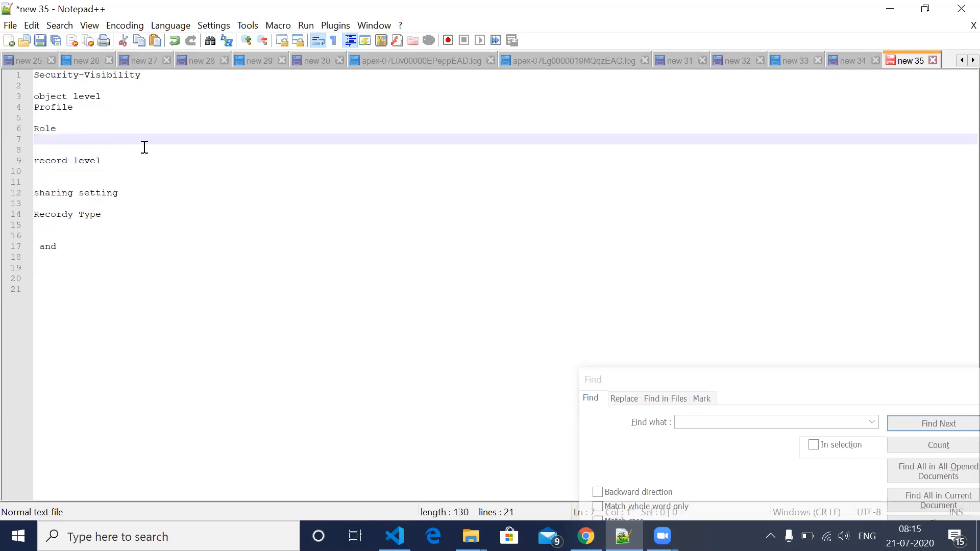
left_click(37, 118)
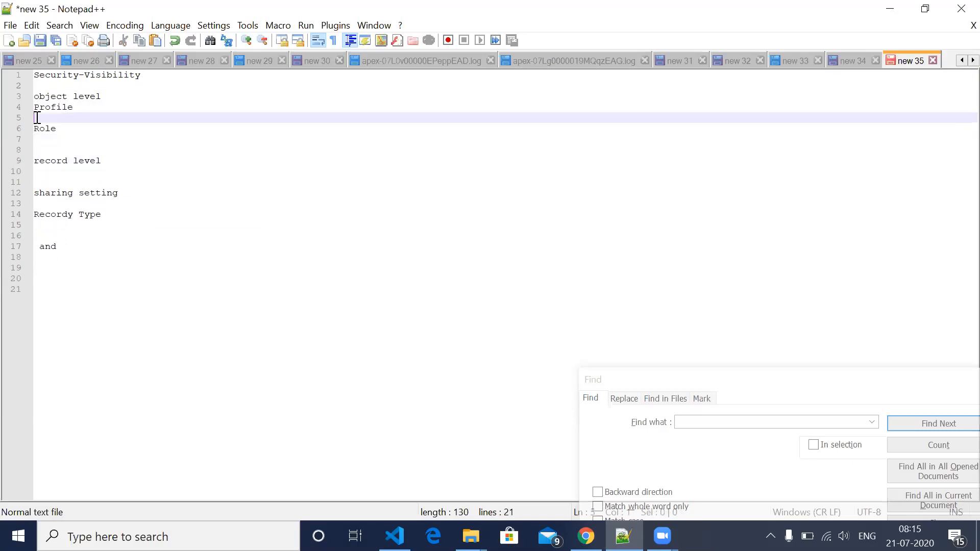
key("ctrl+v")
left_click_drag(113, 129, 36, 118)
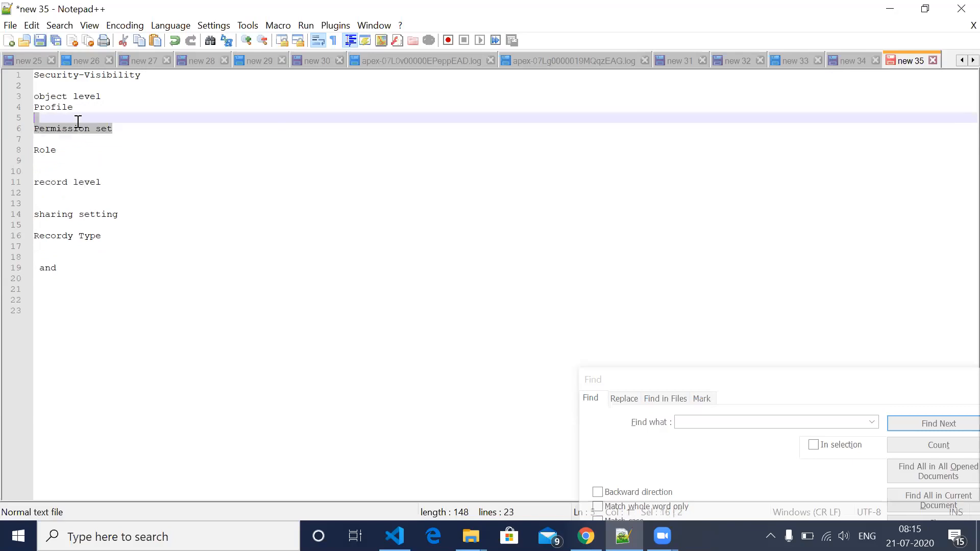
key("shift+Up")
key("shift+Up")
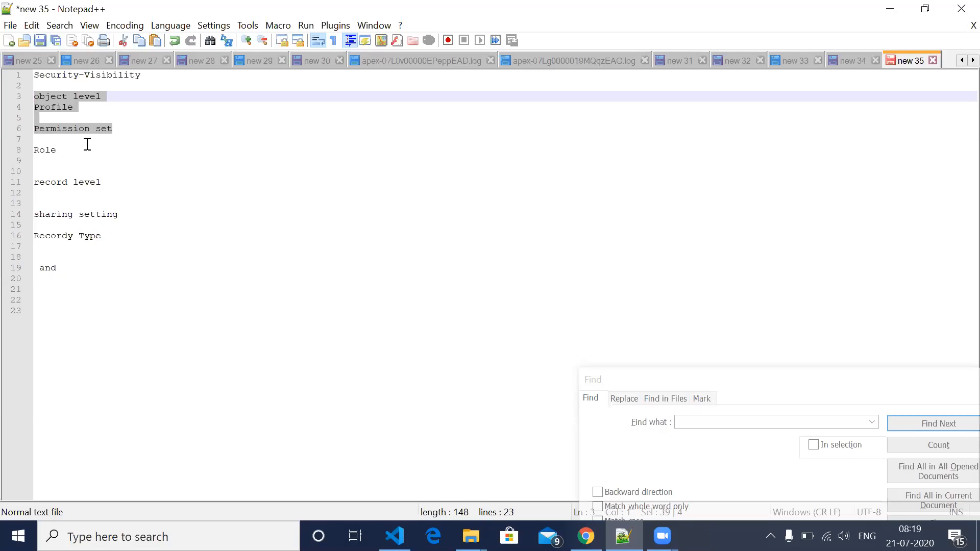
left_click(75, 151)
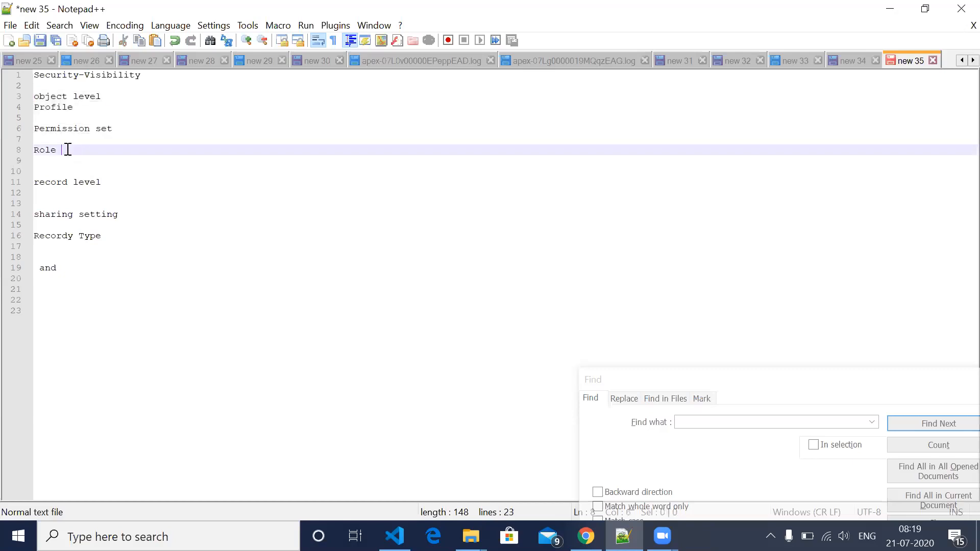
left_click_drag(115, 130, 33, 97)
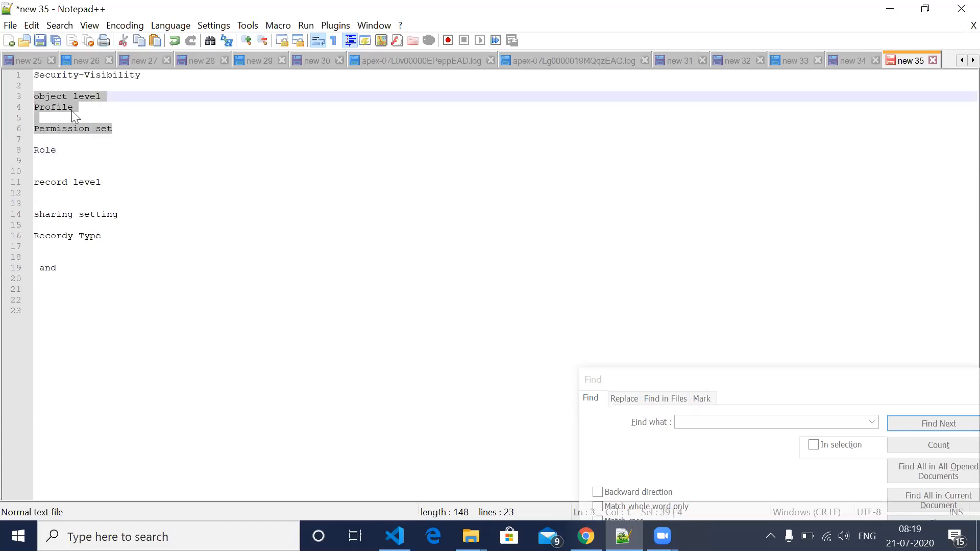
left_click_drag(120, 125, 38, 106)
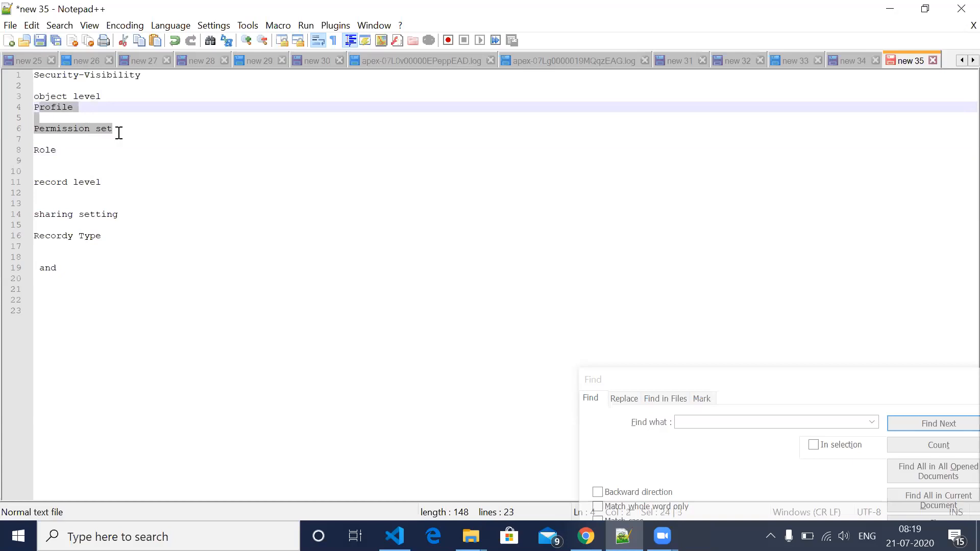
left_click(78, 107)
- Switch to Salesforce in Chrome and open Setup for the current app
key("alt+Tab")
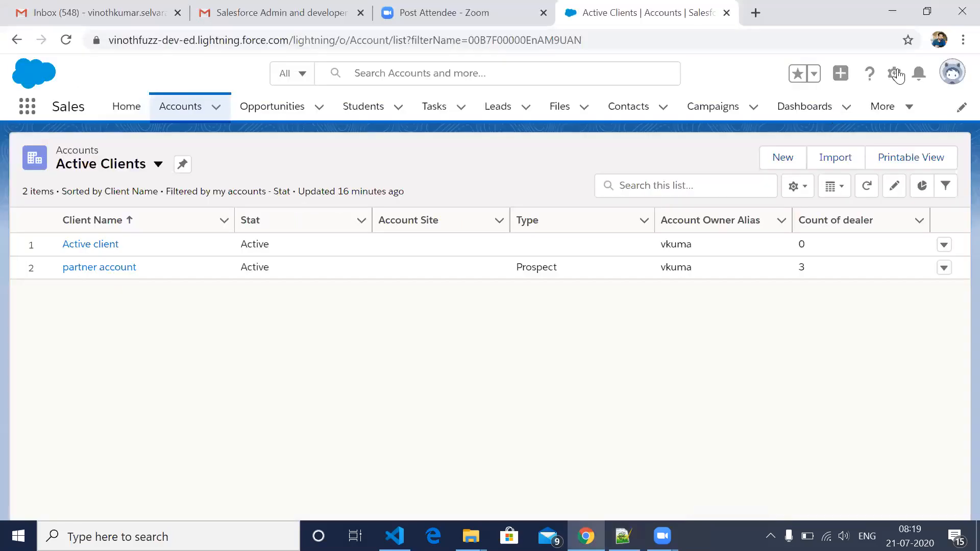
left_click(893, 73)
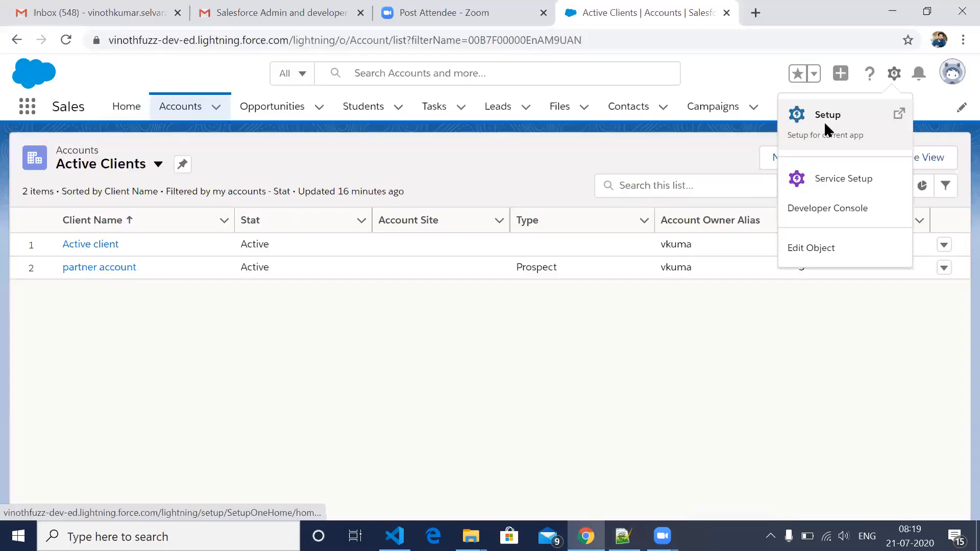
left_click(828, 131)
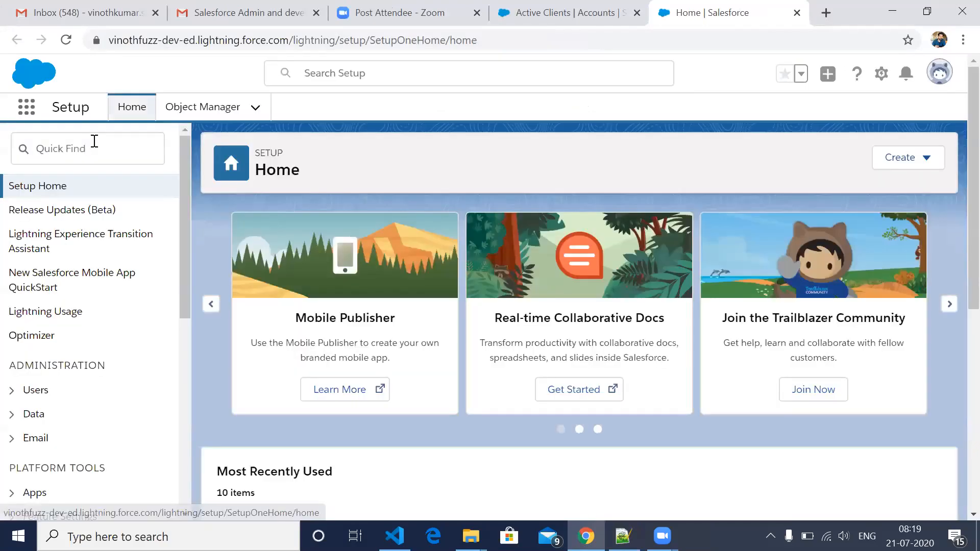
- Search the Setup navigation for "profil" and open the Profiles page under Users
left_click(94, 141)
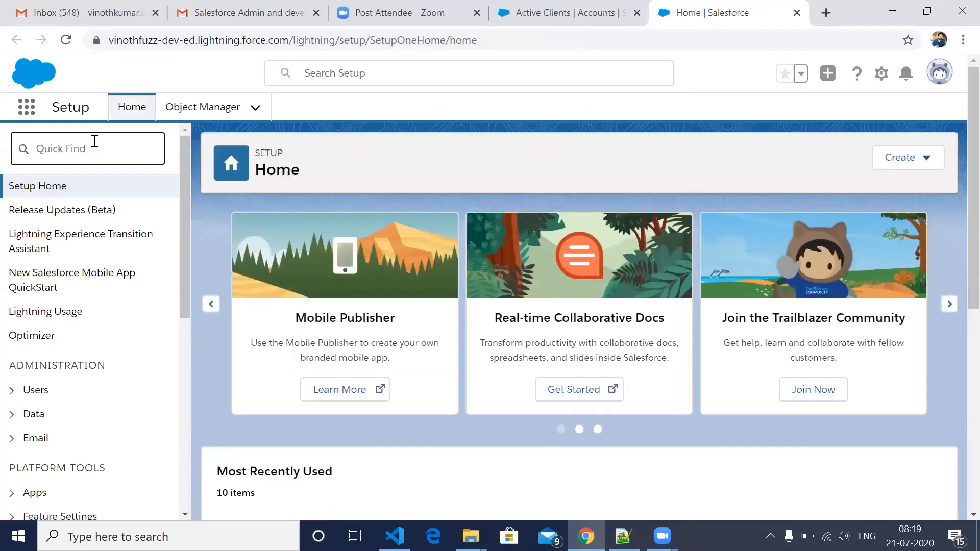
type("rofil")
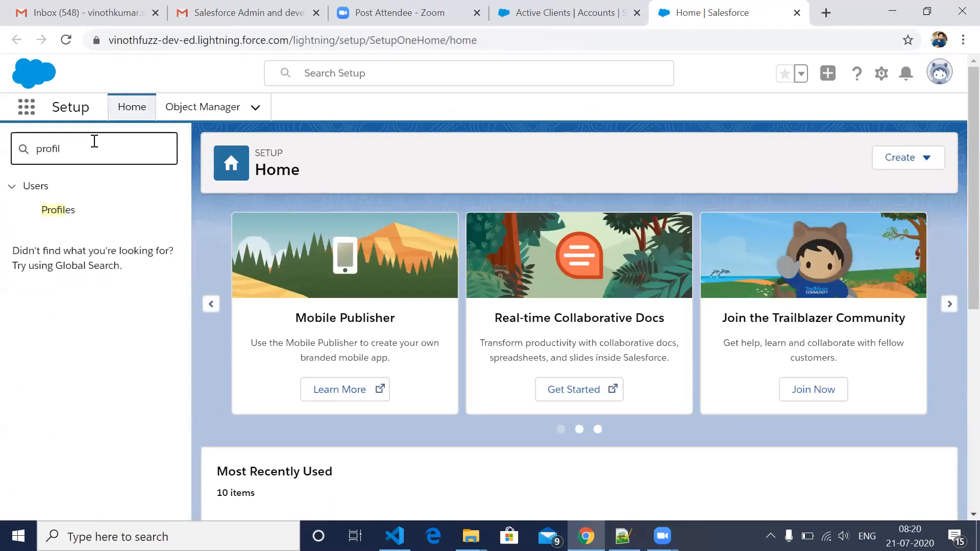
left_click(60, 210)
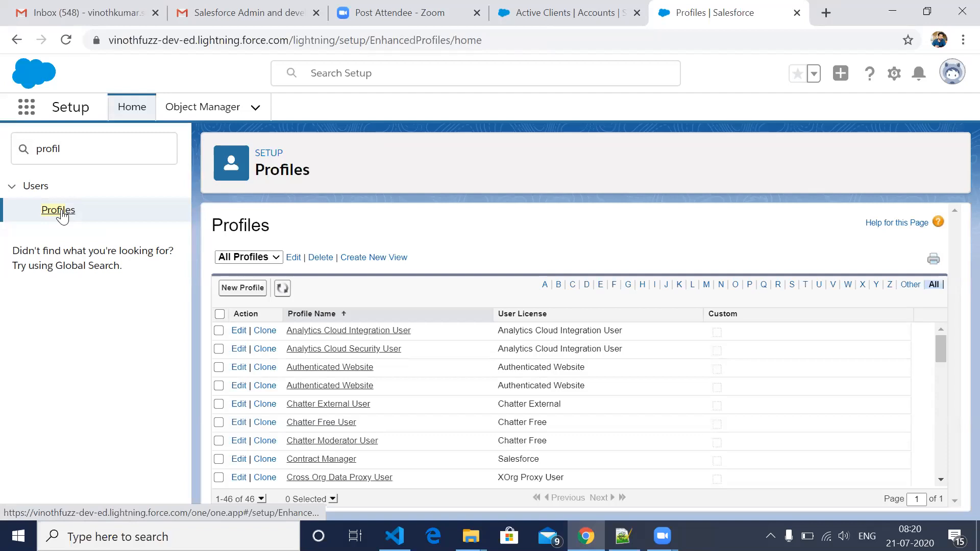
- Open the System Administrator profile from the profile list in a new browser tab and switch to that tab
scroll(444, 355, "down", 1)
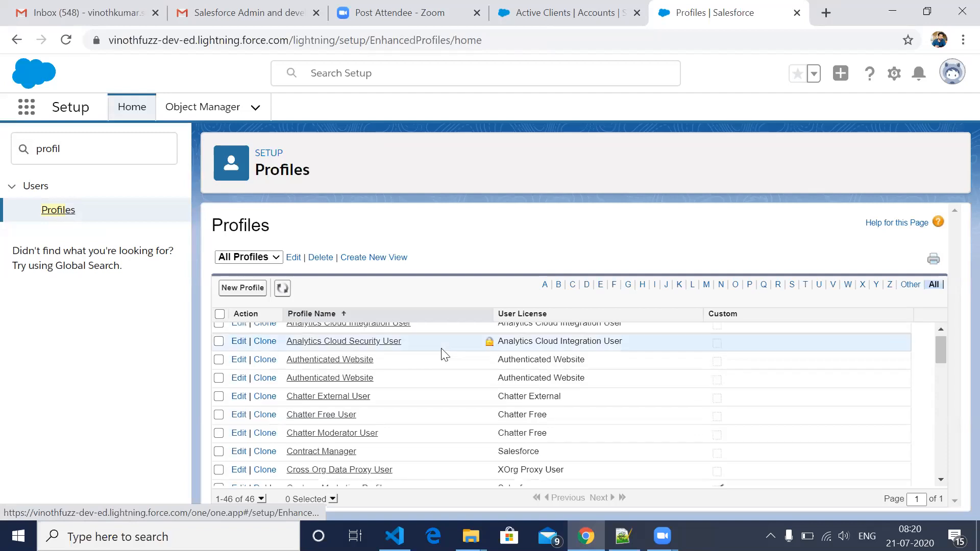
scroll(443, 352, "up", 1)
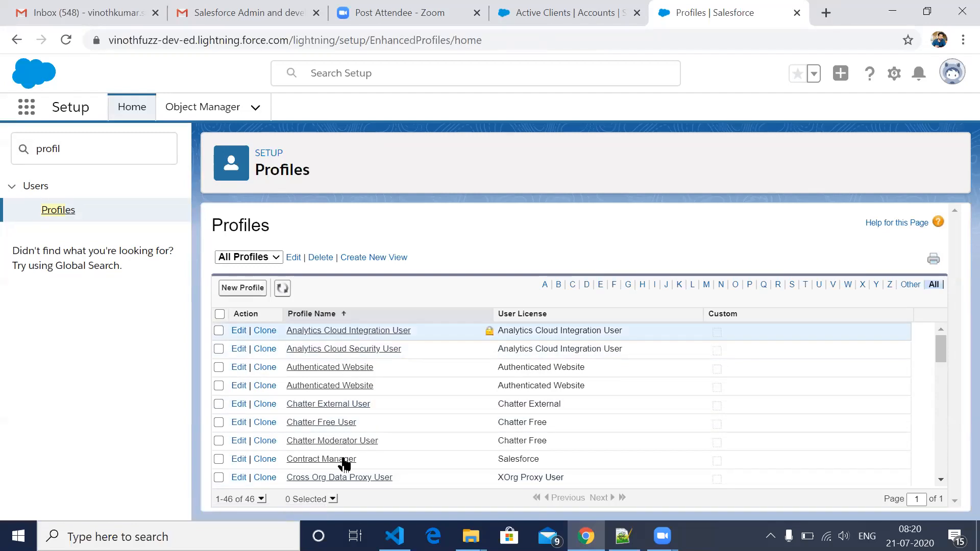
scroll(375, 447, "down", 5)
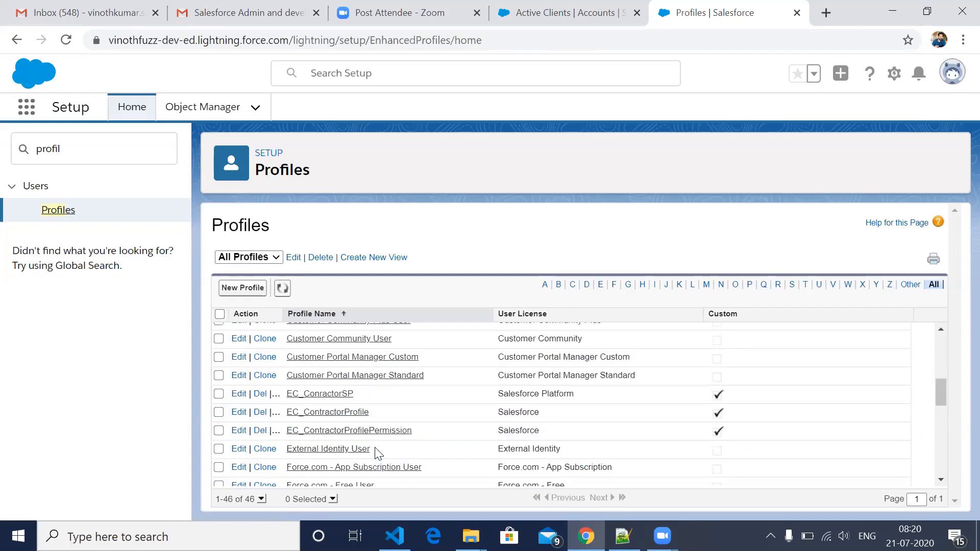
scroll(377, 452, "down", 6)
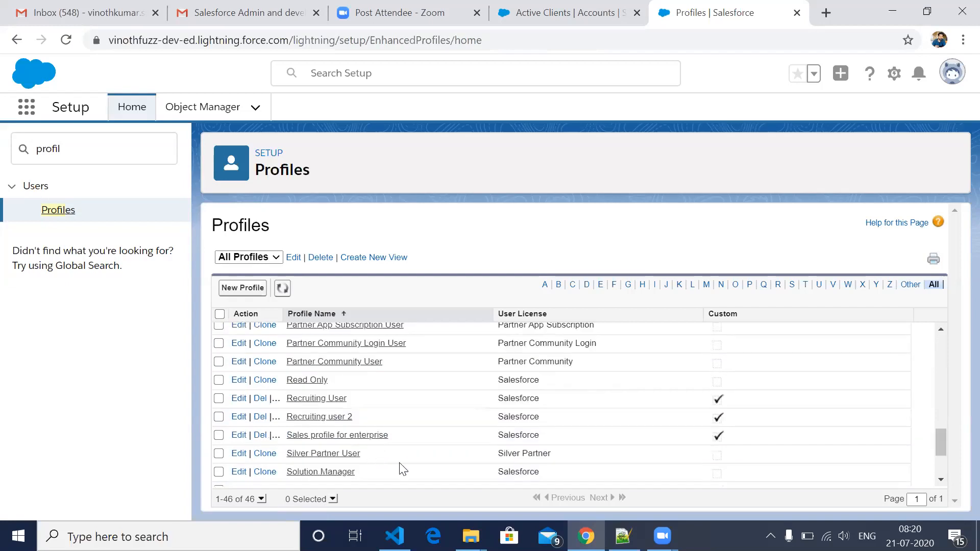
scroll(367, 466, "down", 2)
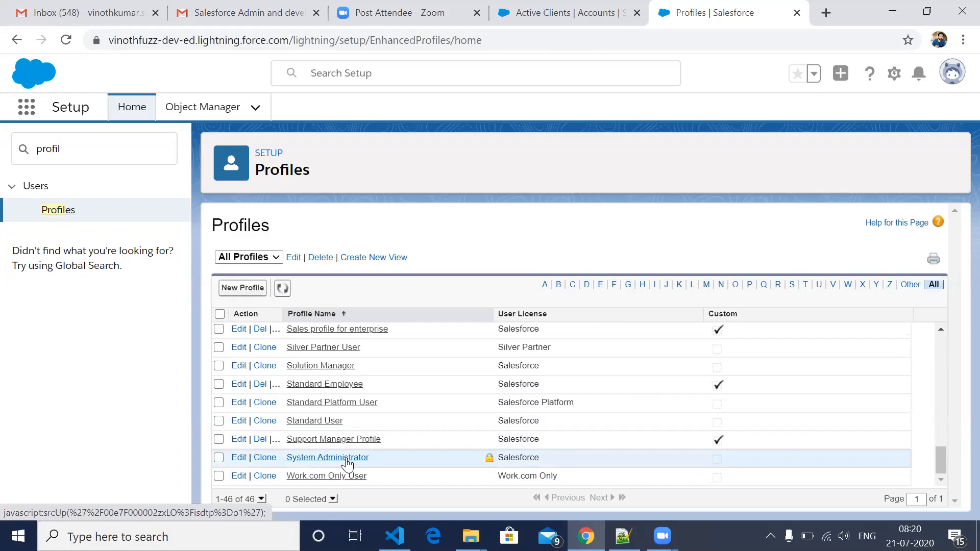
middle_click(347, 464)
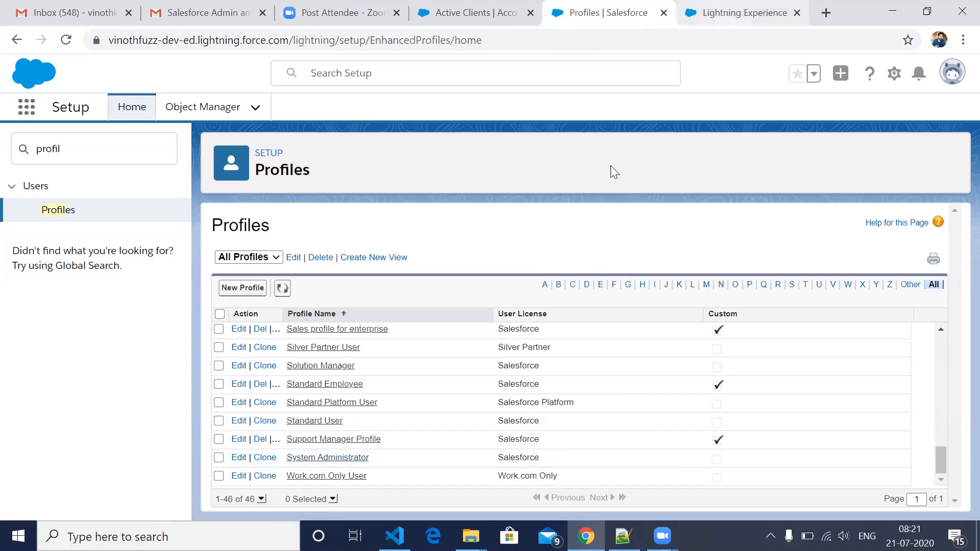
key("ctrl+Tab")
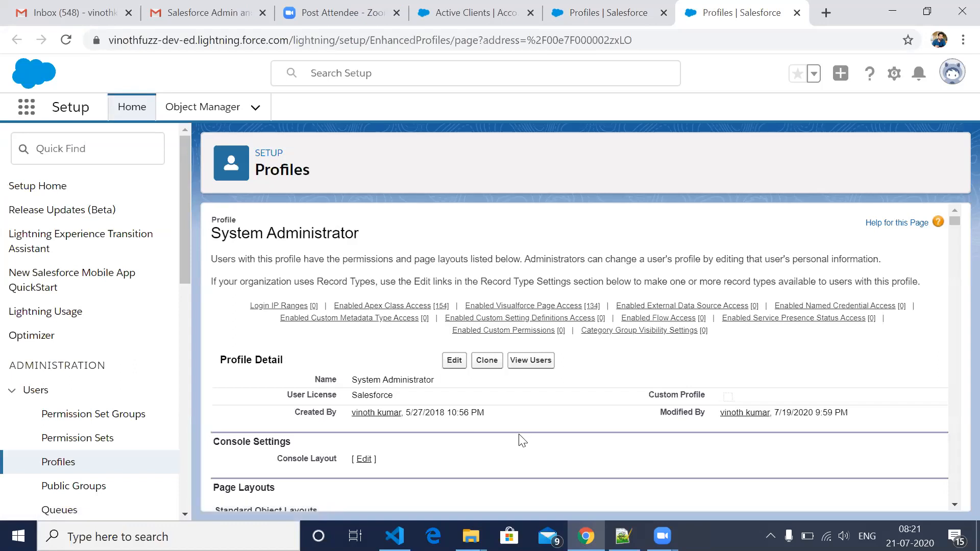
- Examine the System Administrator profile's details and its page layout assignments for standard objects
scroll(522, 440, "down", 2)
scroll(522, 440, "down", 1)
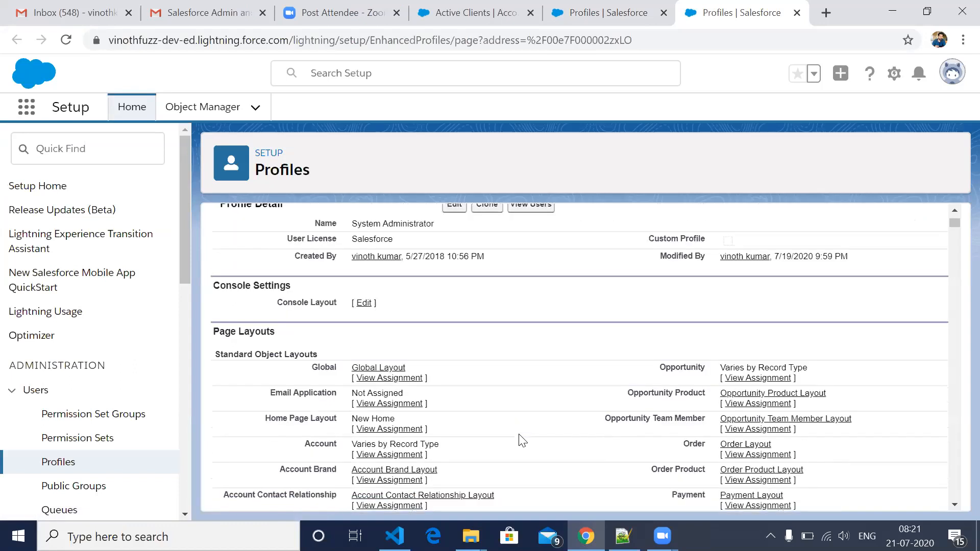
scroll(521, 440, "up", 2)
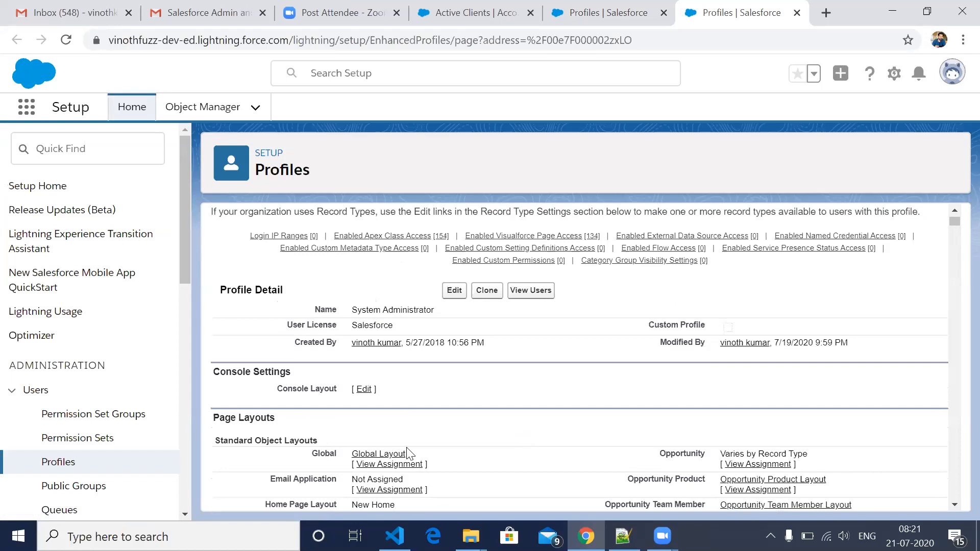
scroll(420, 397, "down", 1)
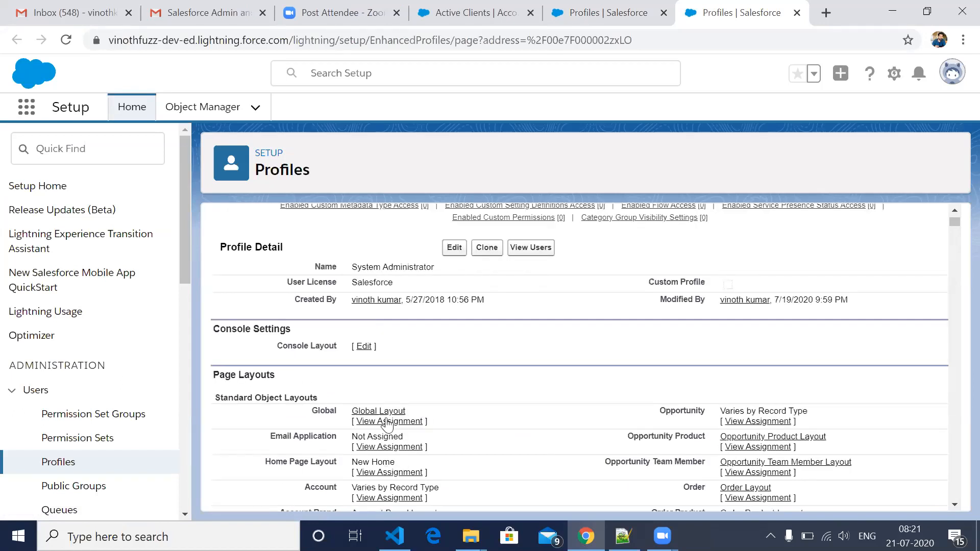
scroll(388, 424, "down", 3)
scroll(394, 400, "down", 8)
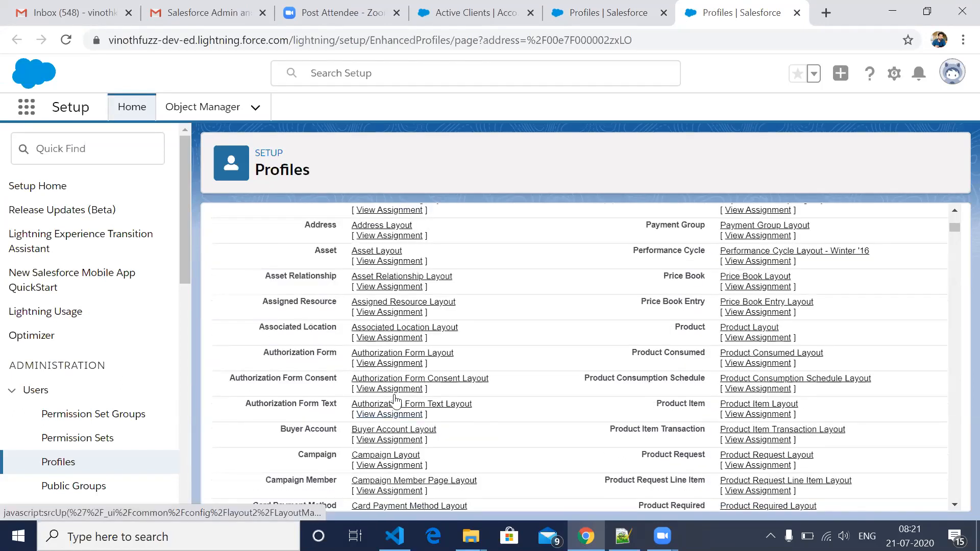
scroll(395, 400, "down", 10)
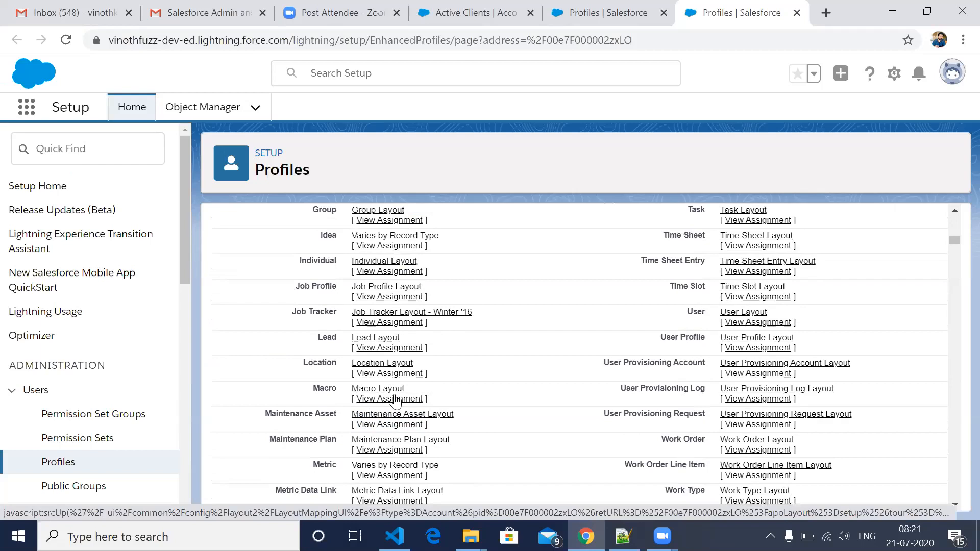
scroll(395, 400, "down", 8)
- Open the Account object's field-level security view from the profile's Standard Field-Level Security list in a new browser tab
scroll(396, 402, "down", 1)
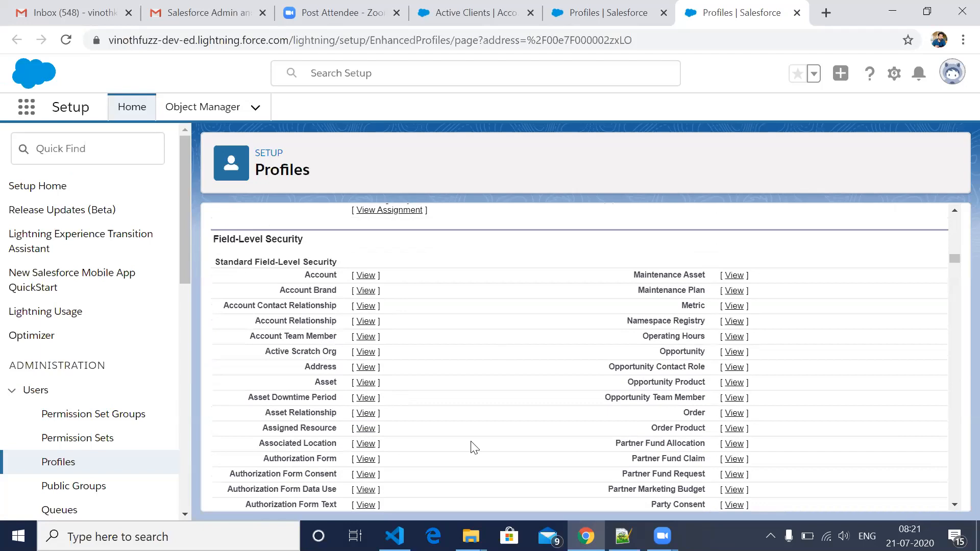
scroll(474, 447, "down", 1)
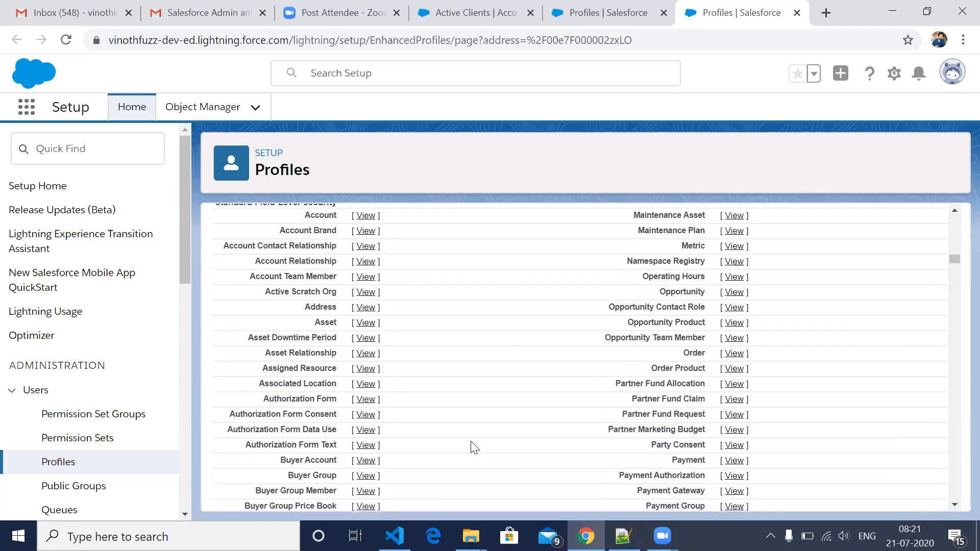
scroll(470, 444, "down", 2)
scroll(318, 401, "down", 1)
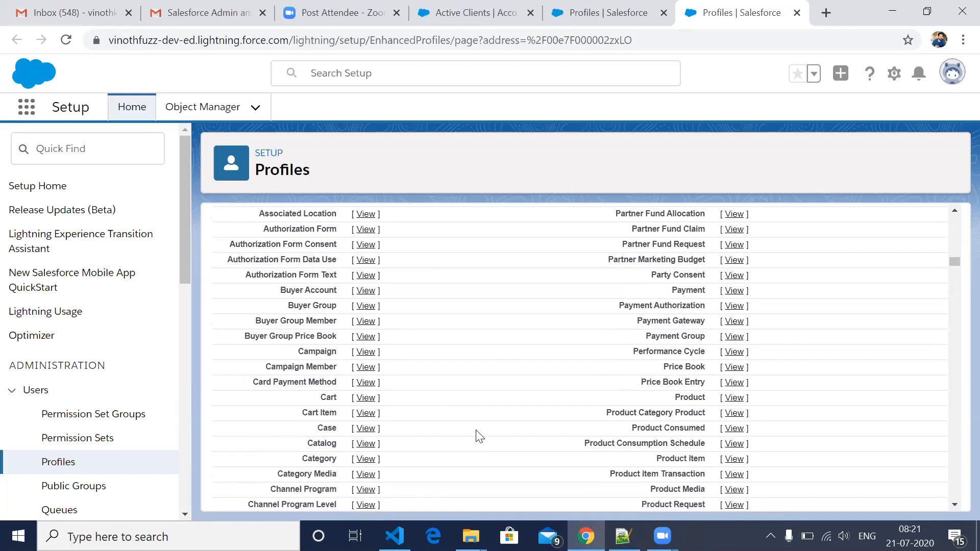
scroll(477, 437, "up", 5)
scroll(477, 436, "up", 1)
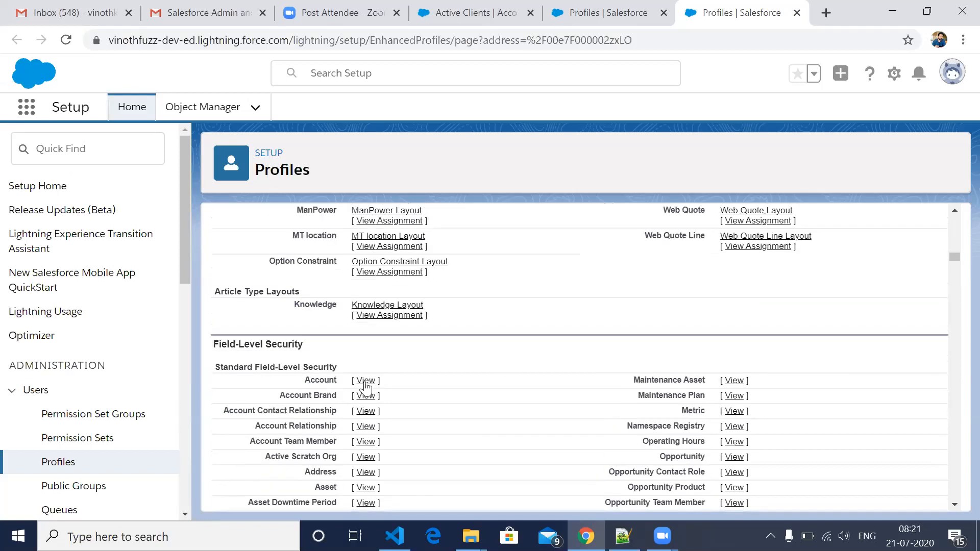
middle_click(366, 381)
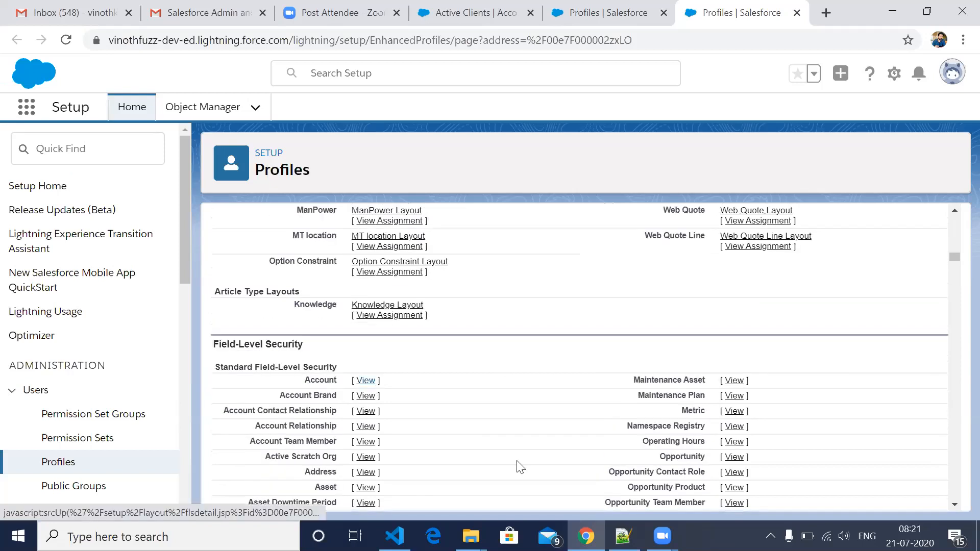
- Examine which apps are visible in the profile's Custom App Settings and highlight the Ford Application row
scroll(520, 466, "down", 12)
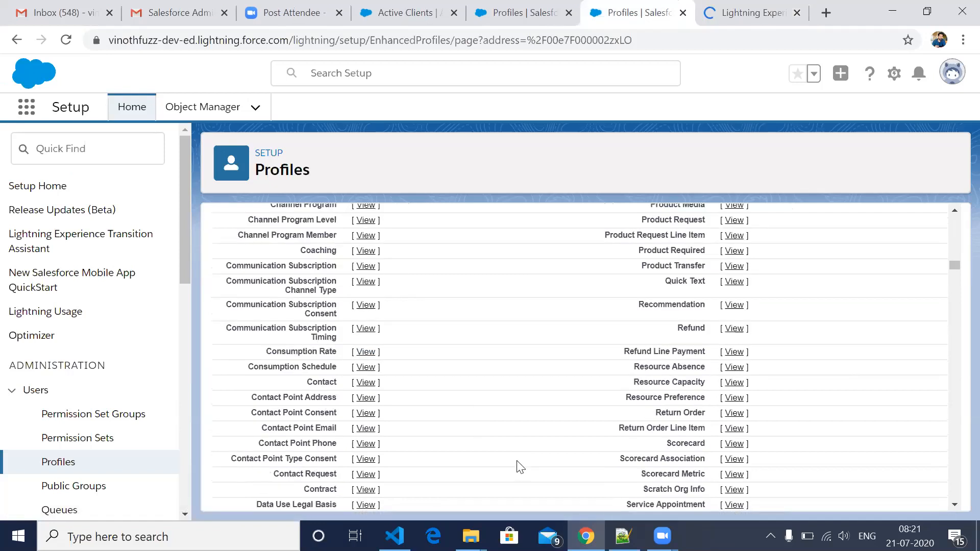
scroll(520, 467, "down", 9)
scroll(520, 467, "down", 5)
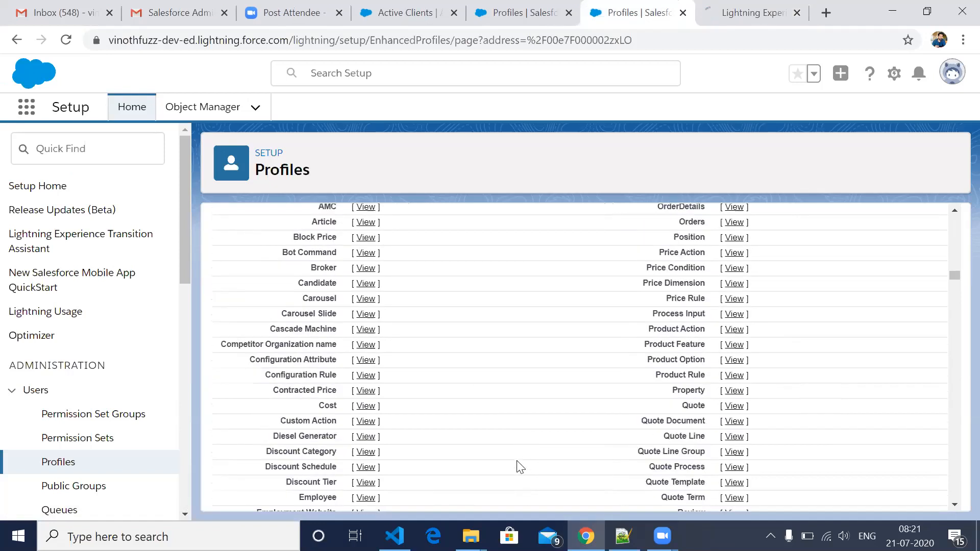
scroll(520, 467, "down", 2)
scroll(520, 467, "down", 5)
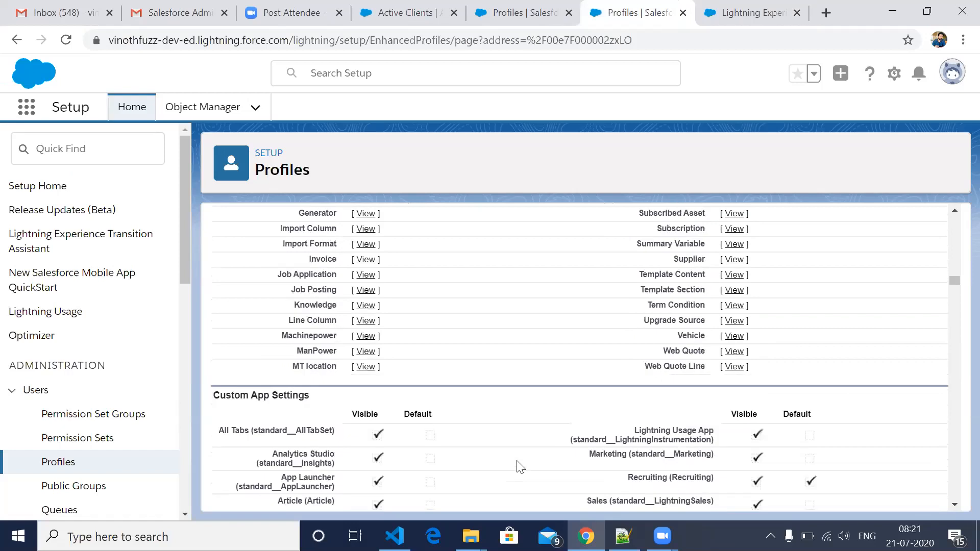
scroll(519, 466, "down", 2)
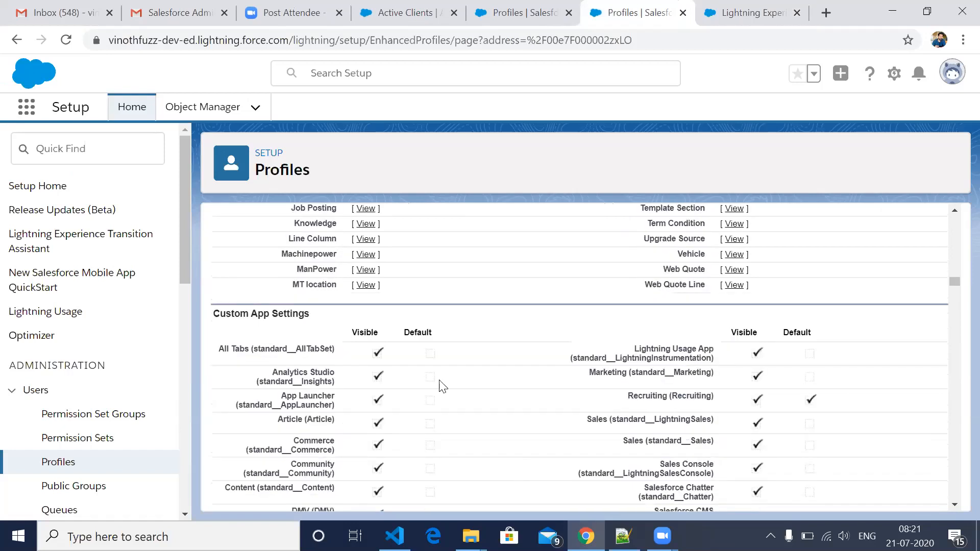
scroll(440, 385, "down", 1)
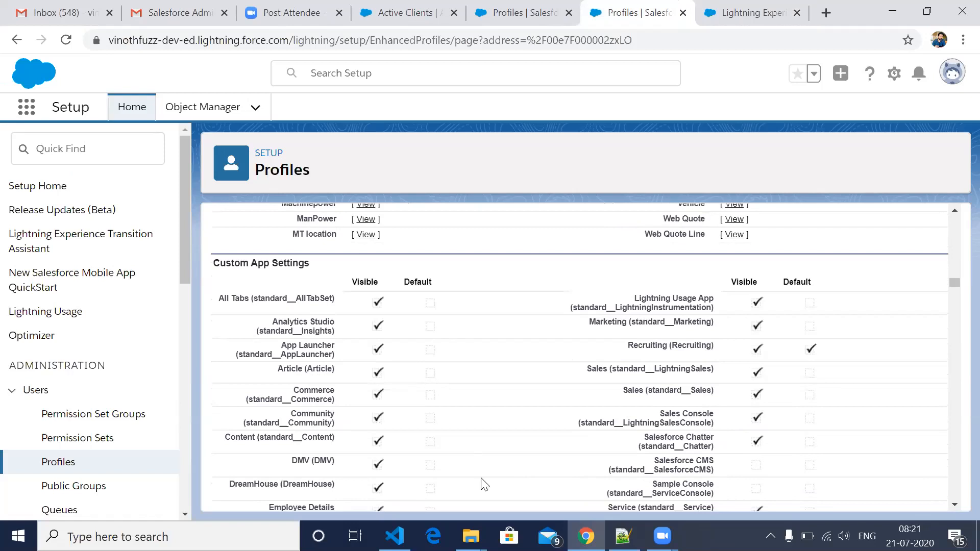
scroll(483, 484, "down", 2)
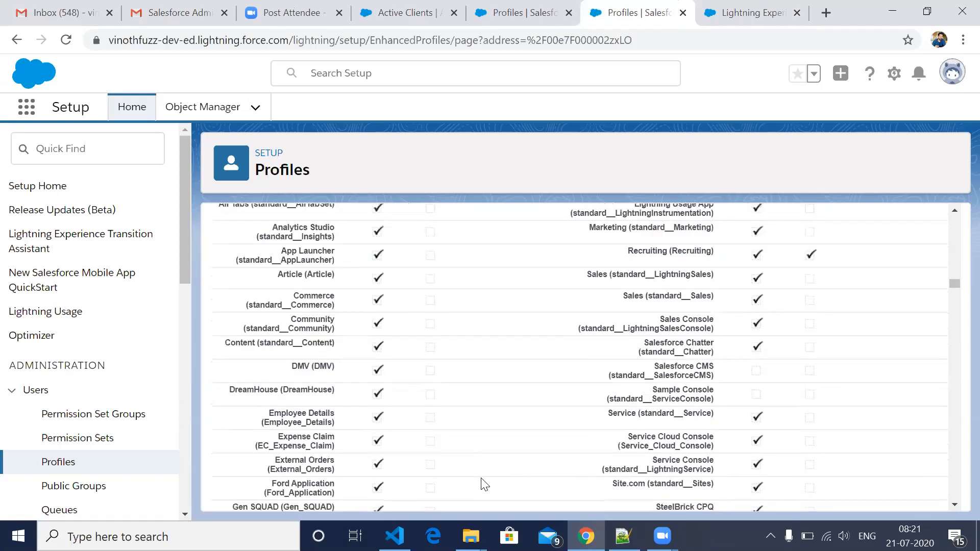
scroll(484, 483, "down", 1)
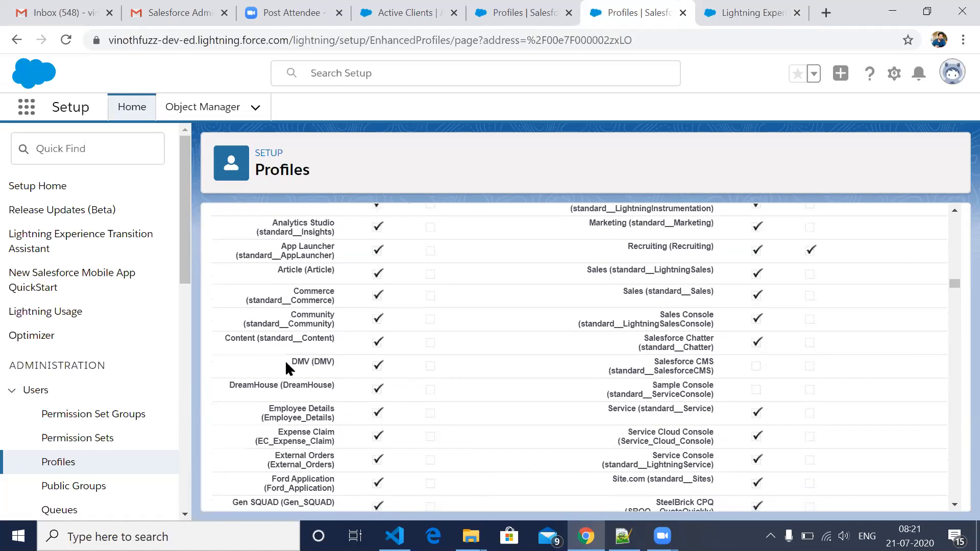
scroll(285, 363, "down", 2)
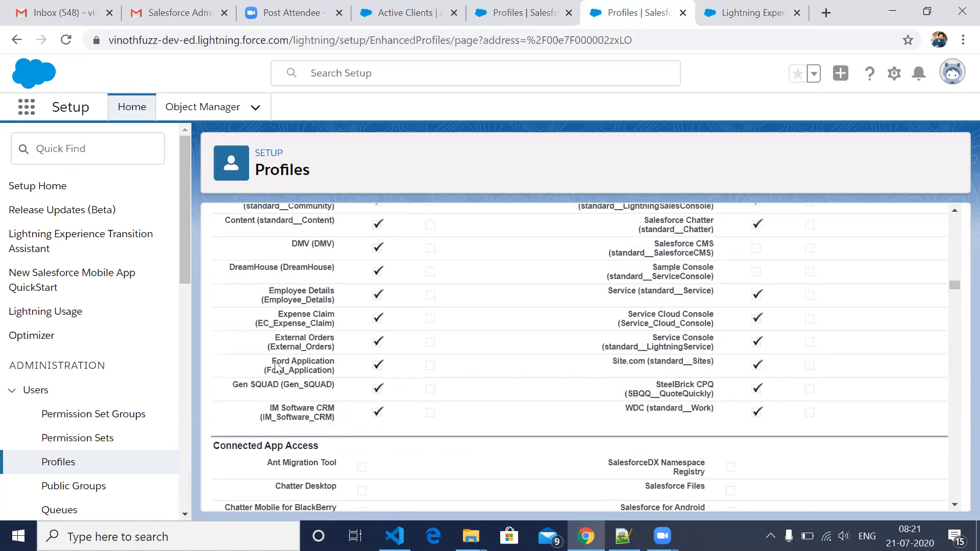
double_click(380, 368)
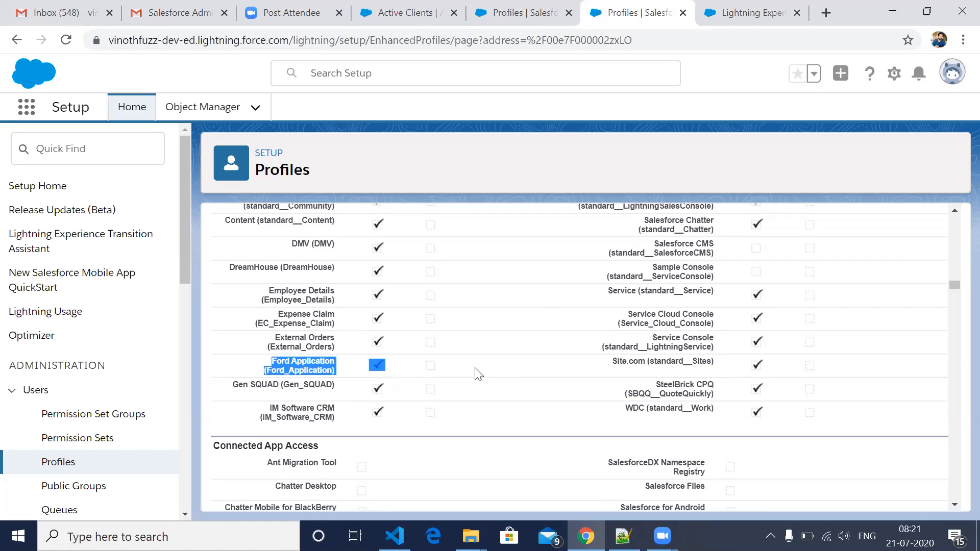
- Examine the visible and default apps in the profile's Custom App Settings and the Connected App Access list below them
scroll(477, 374, "up", 5)
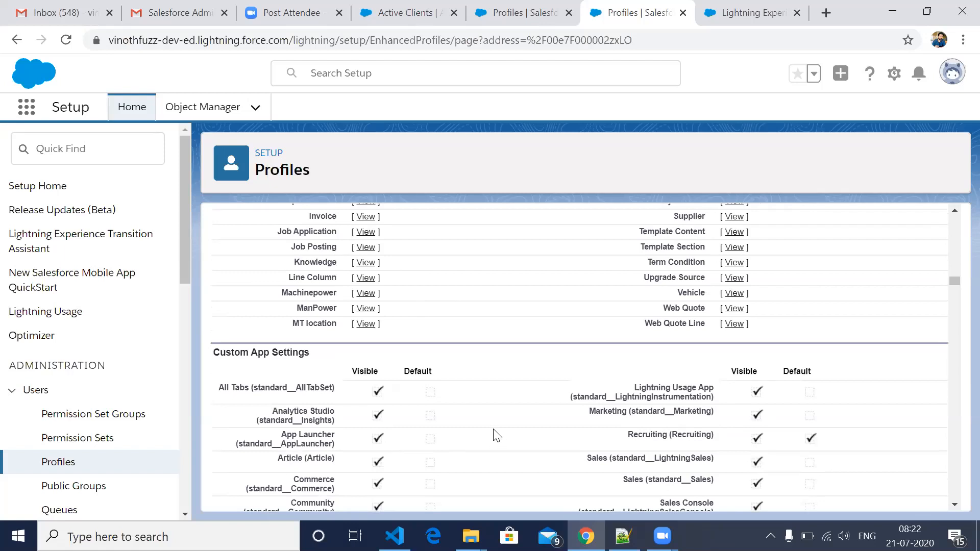
scroll(497, 435, "down", 1)
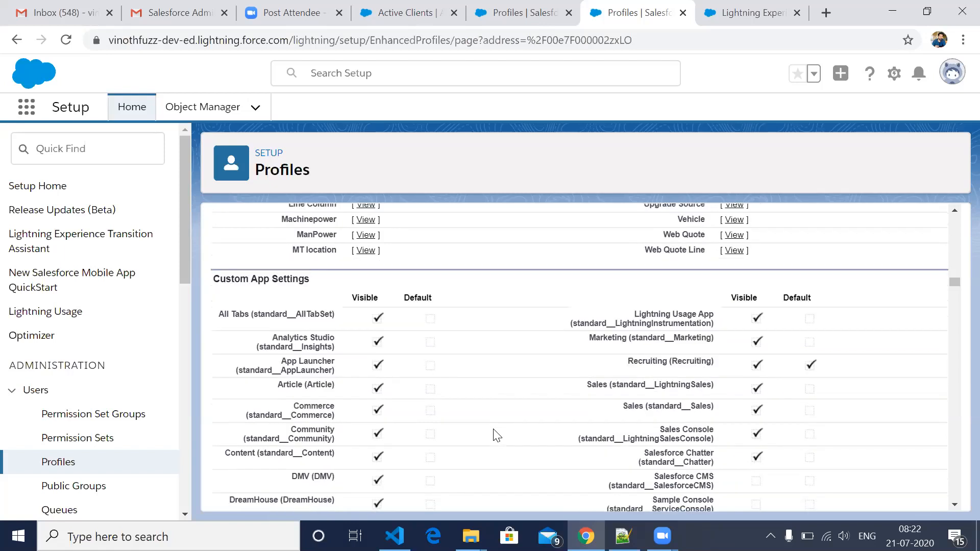
scroll(496, 435, "down", 3)
left_click(514, 426)
scroll(513, 425, "down", 1)
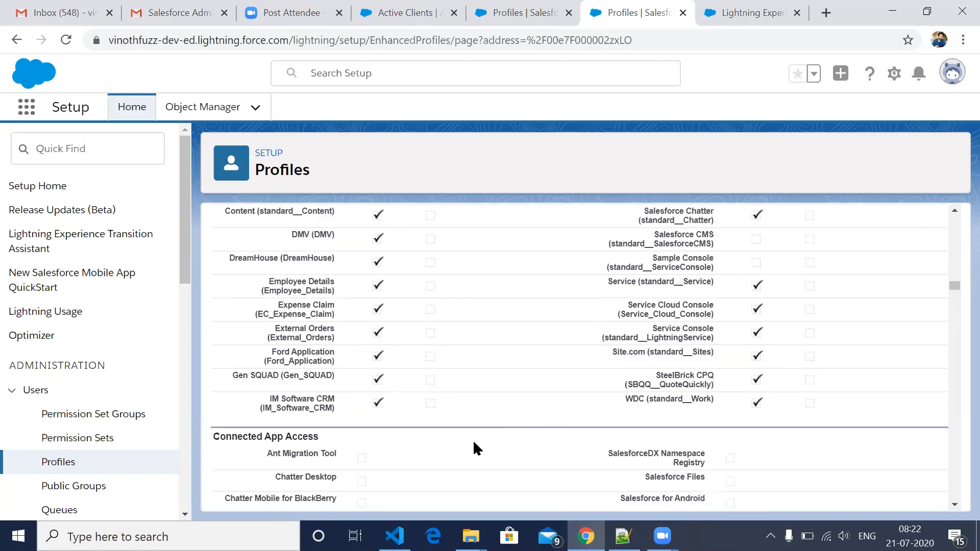
scroll(476, 449, "down", 1)
scroll(476, 449, "down", 1)
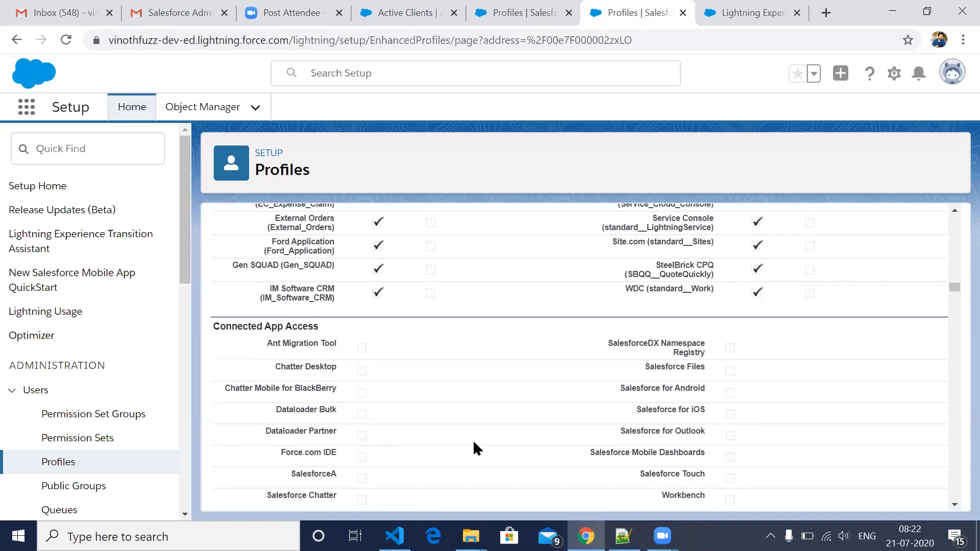
- Examine the profile's Tab Settings for the visibility of standard tabs
scroll(476, 449, "down", 2)
scroll(475, 447, "down", 4)
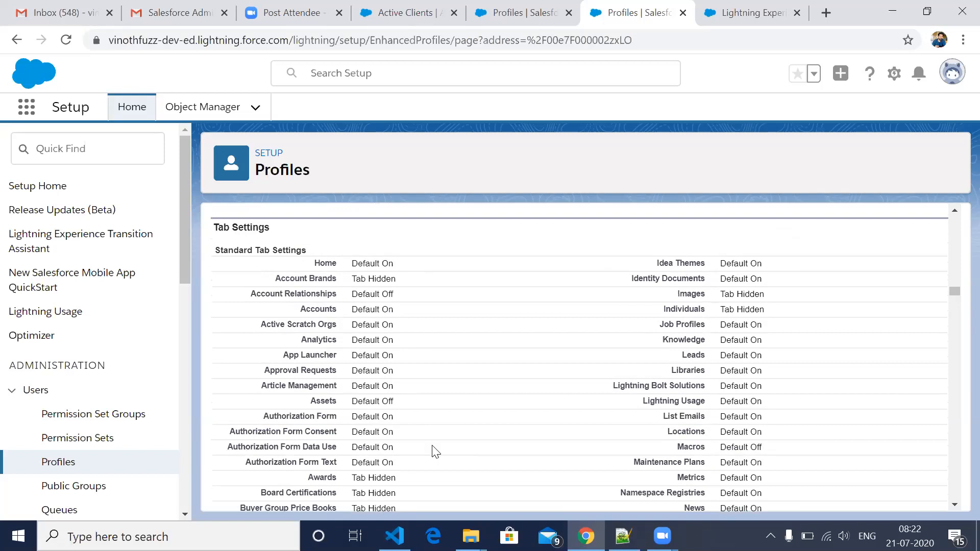
scroll(434, 451, "down", 3)
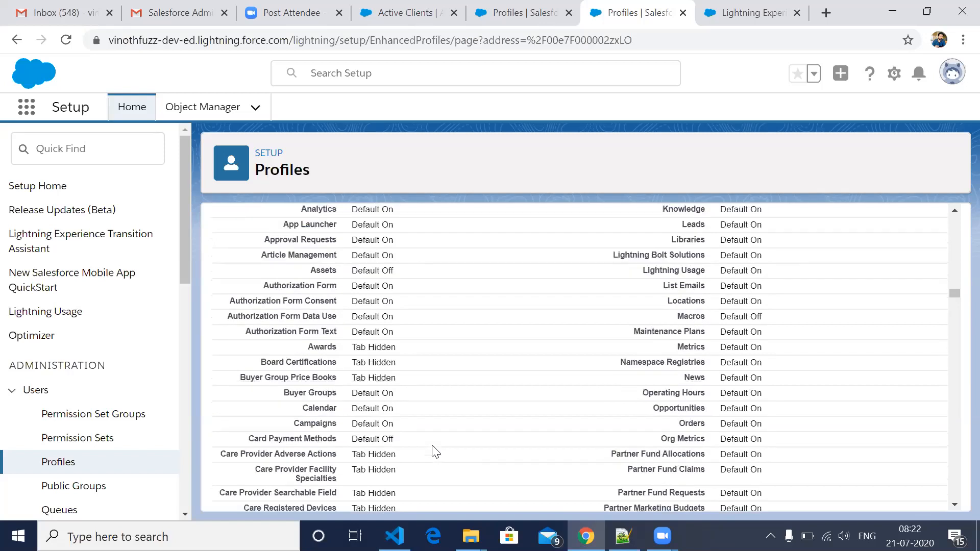
scroll(435, 451, "down", 3)
scroll(434, 452, "down", 5)
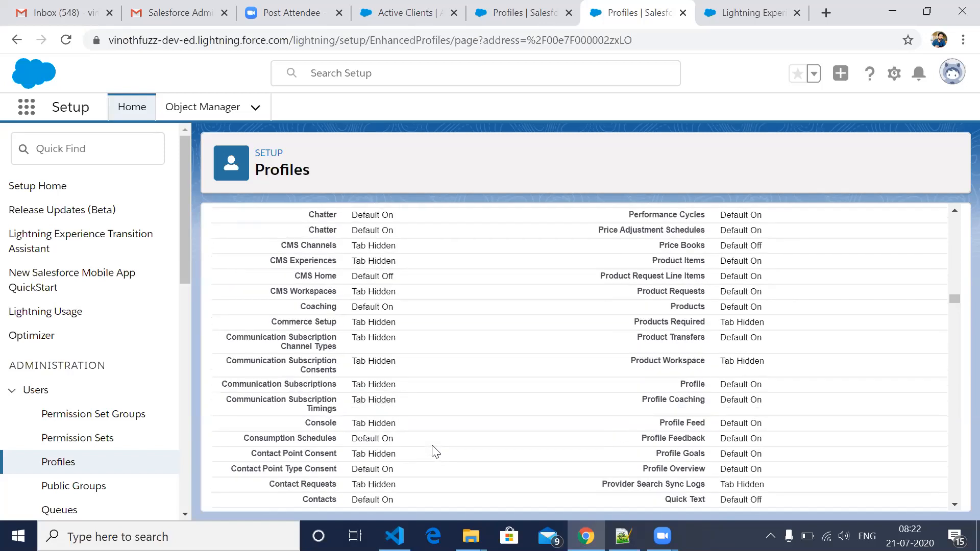
- Examine the profile's Record Type Settings, including the record types assigned to Accounts
scroll(434, 452, "down", 10)
scroll(434, 452, "down", 10)
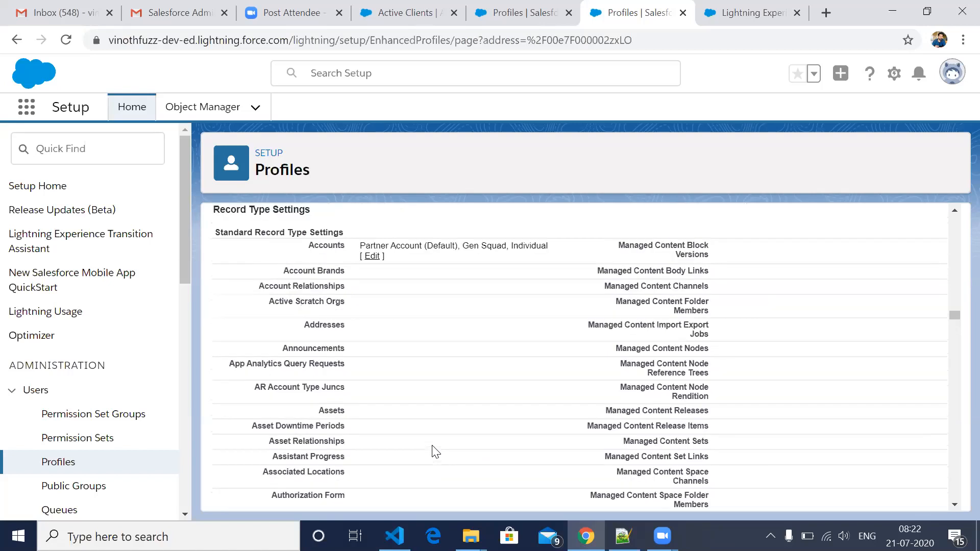
scroll(434, 451, "up", 2)
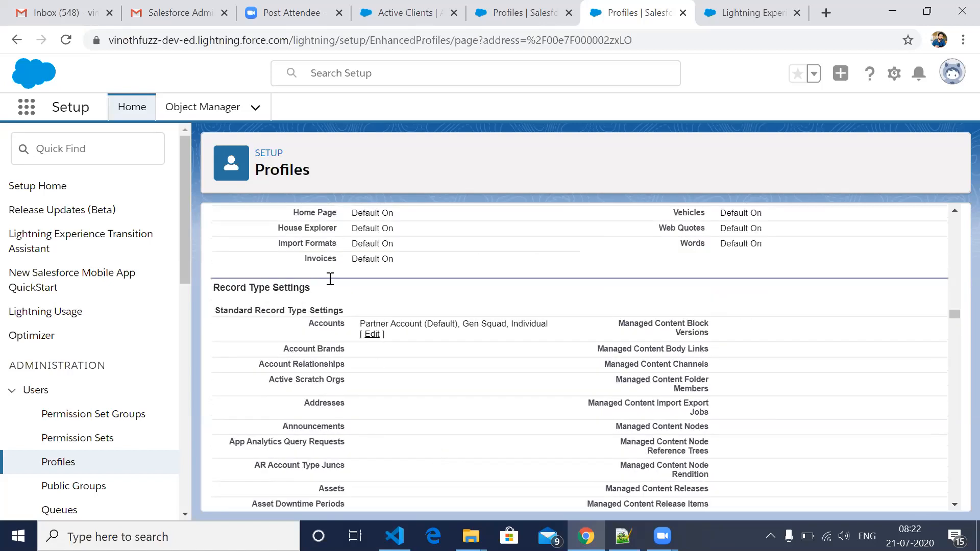
scroll(298, 352, "down", 1)
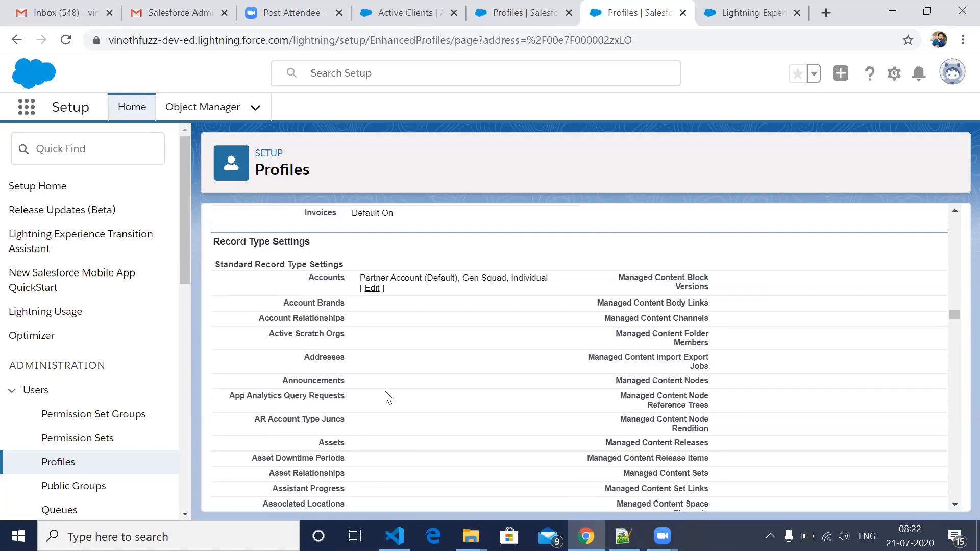
scroll(389, 398, "down", 3)
scroll(389, 398, "down", 8)
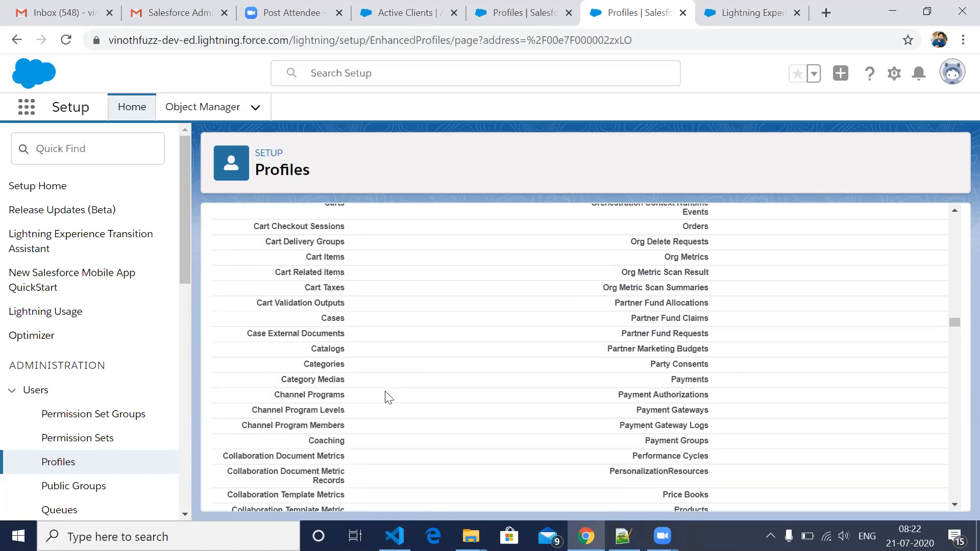
scroll(389, 398, "down", 7)
scroll(389, 398, "down", 8)
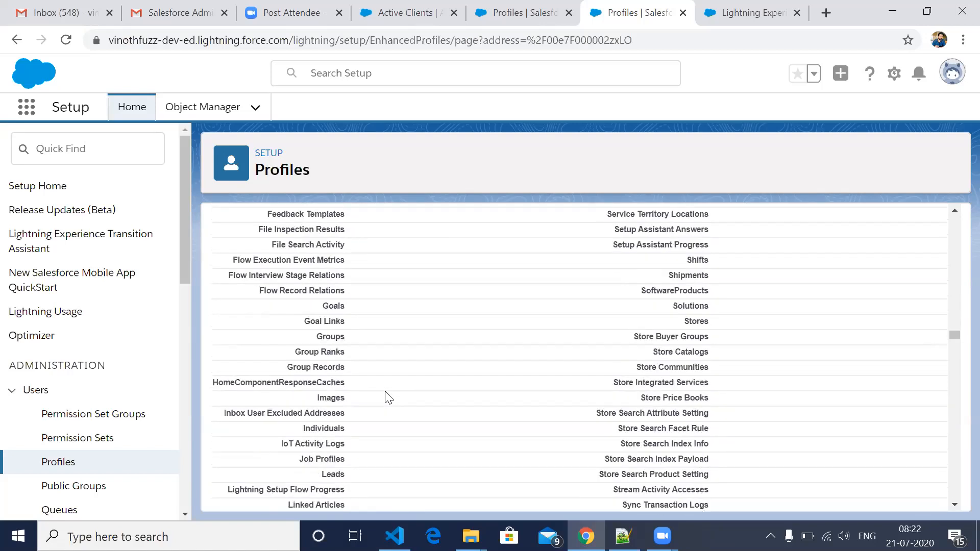
- Examine the profile's Administrative Permissions and General User Permissions
scroll(389, 398, "down", 8)
scroll(389, 398, "down", 8)
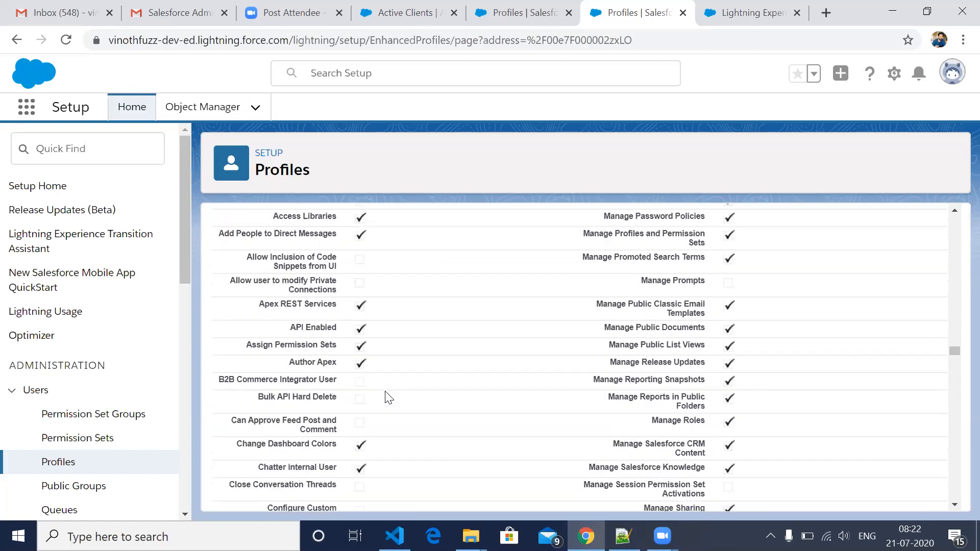
scroll(389, 398, "up", 1)
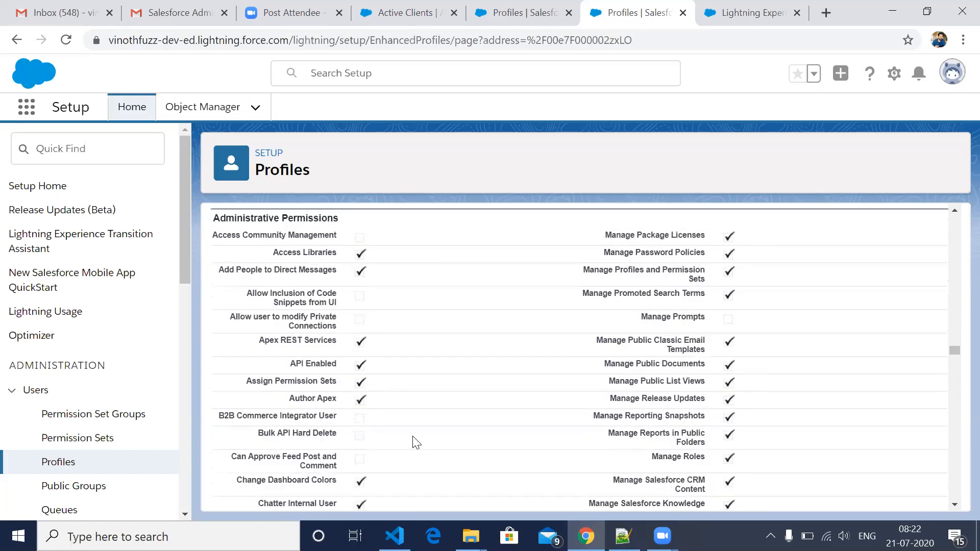
scroll(416, 442, "down", 3)
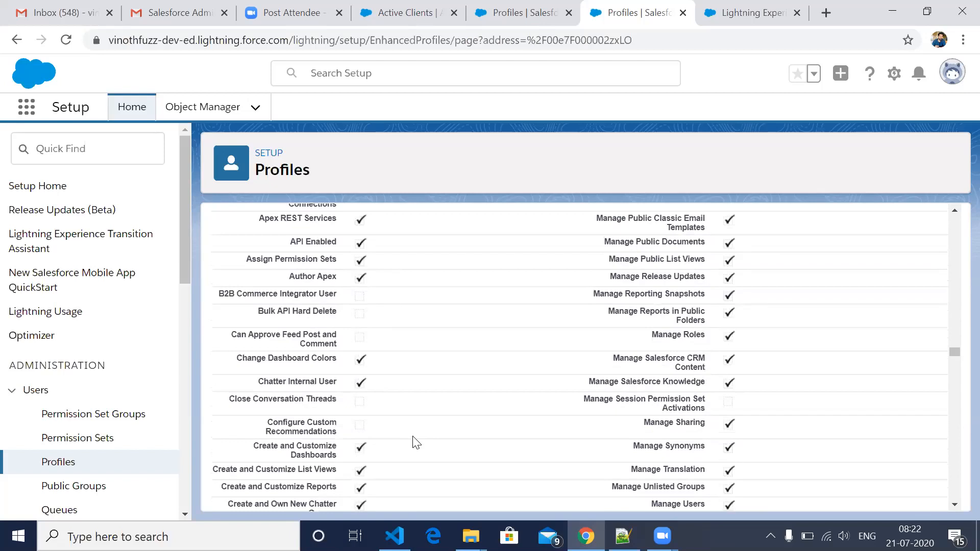
scroll(416, 442, "down", 7)
scroll(416, 442, "down", 10)
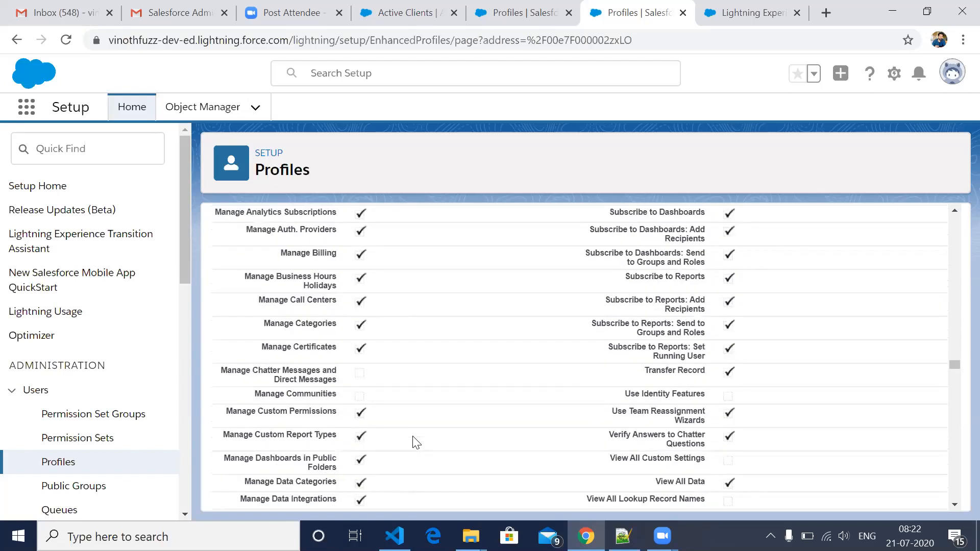
scroll(417, 442, "down", 8)
scroll(416, 442, "down", 4)
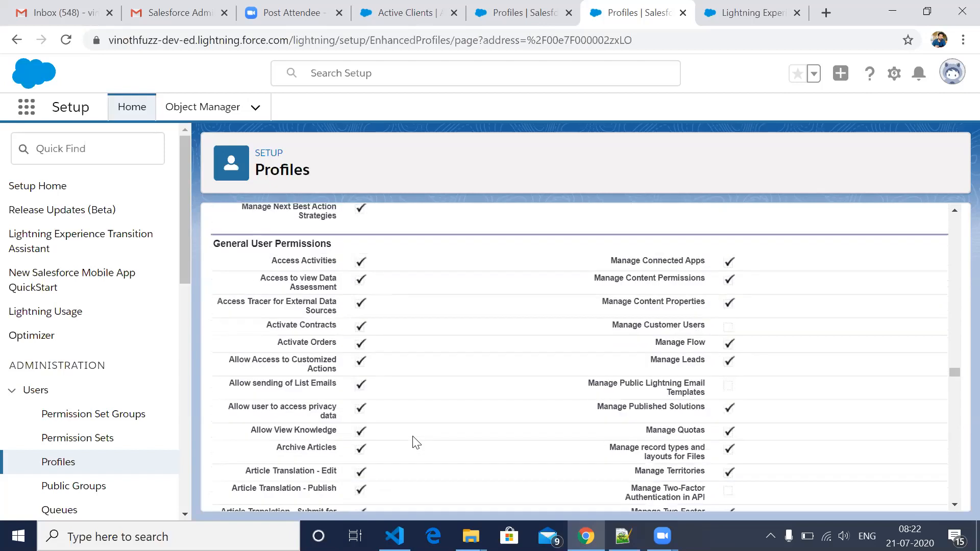
scroll(417, 442, "down", 4)
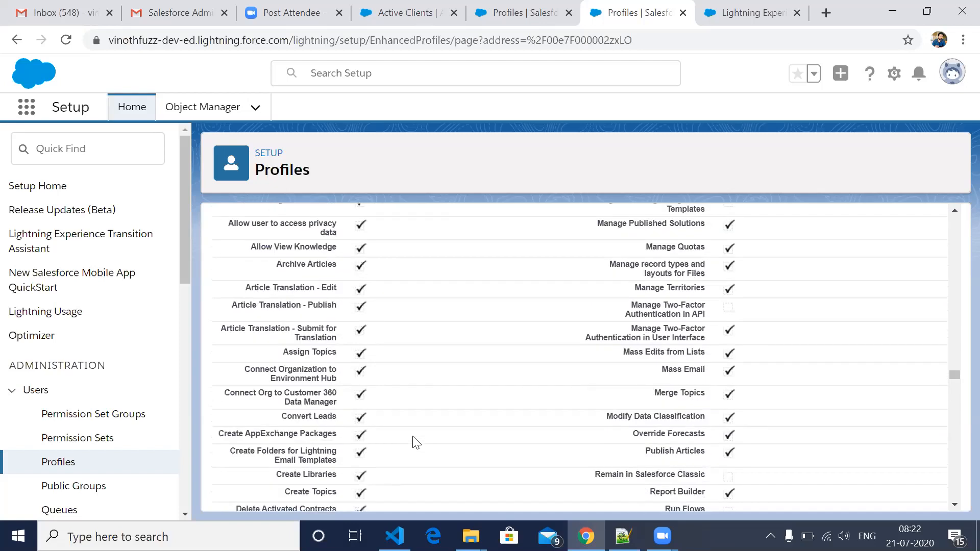
scroll(417, 442, "down", 12)
- Highlight the Standard Object Permissions heading and examine the basic access and data administration rights for standard objects
scroll(317, 465, "down", 2)
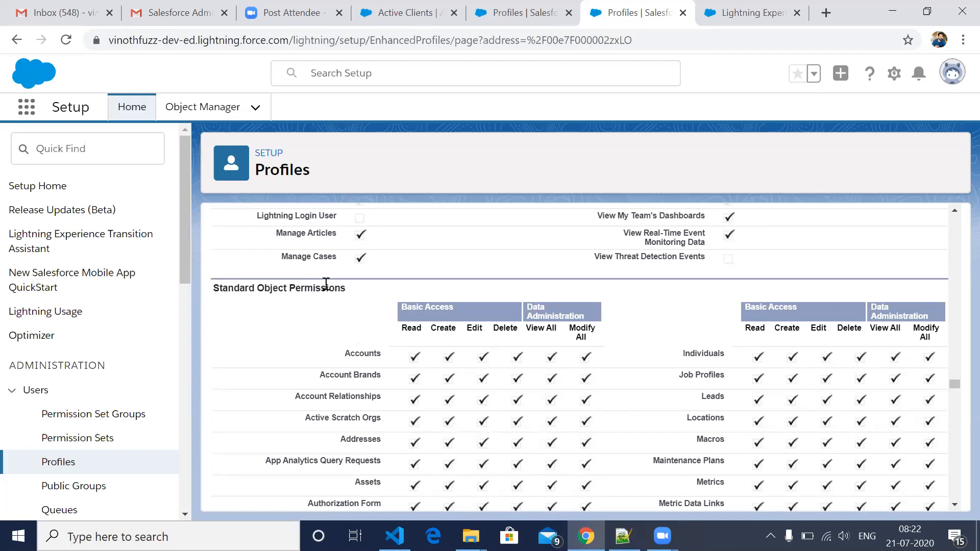
triple_click(347, 292)
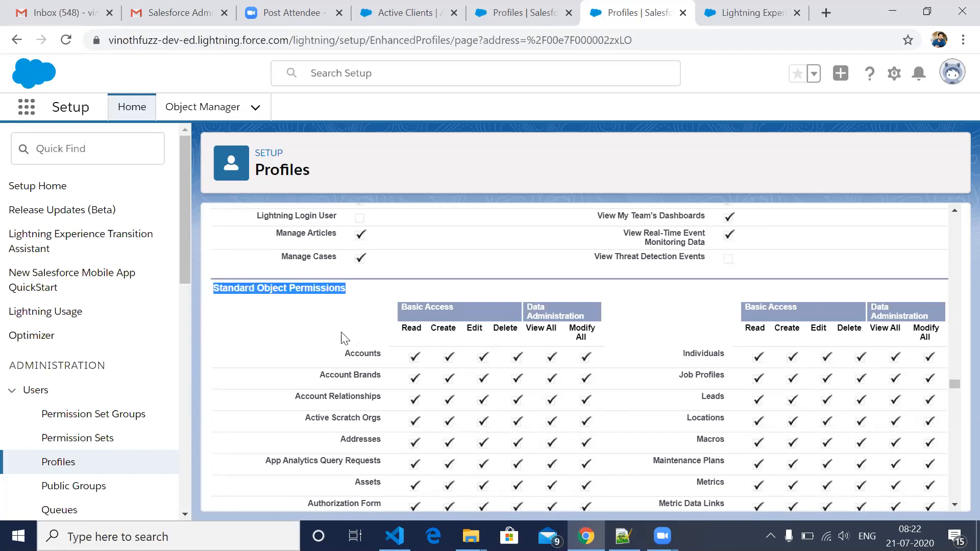
right_click(341, 333)
left_click(505, 383)
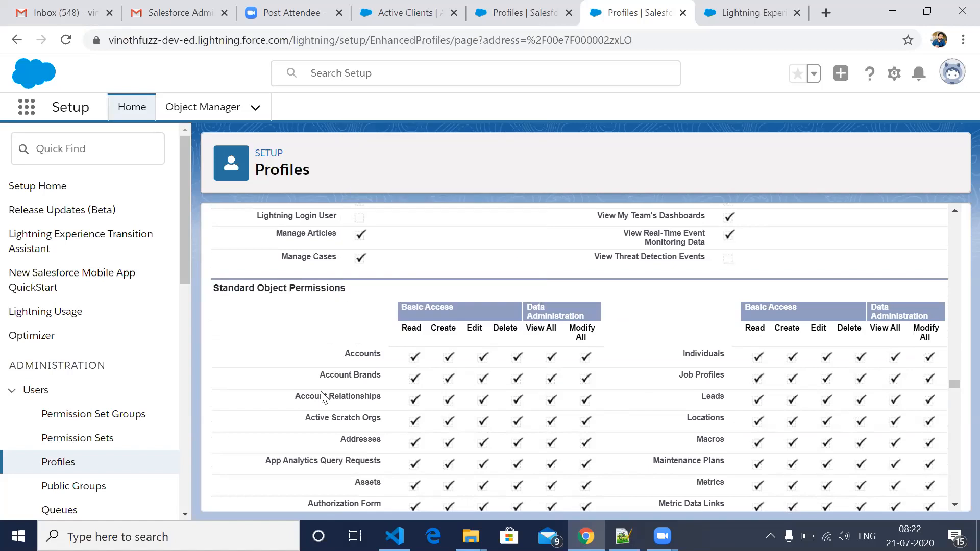
scroll(372, 318, "down", 1)
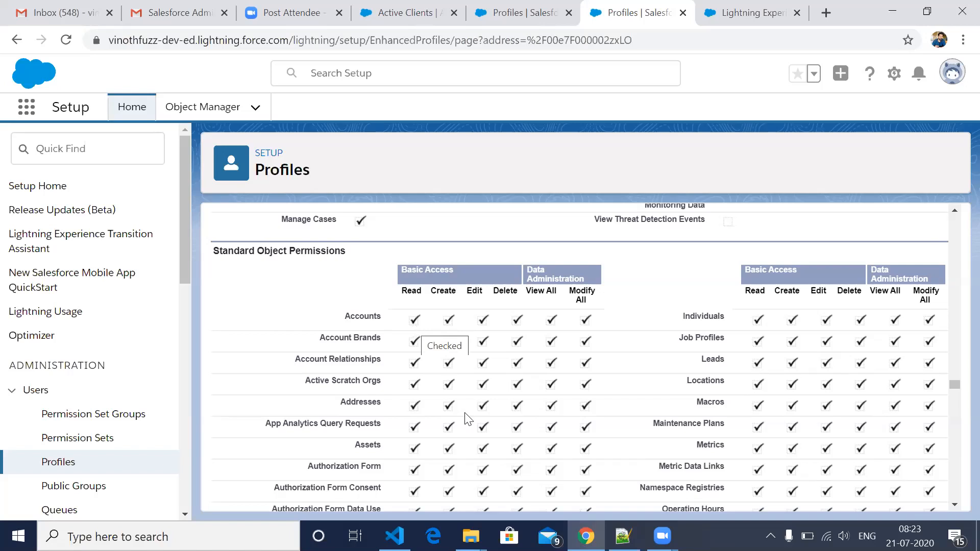
scroll(468, 418, "down", 1)
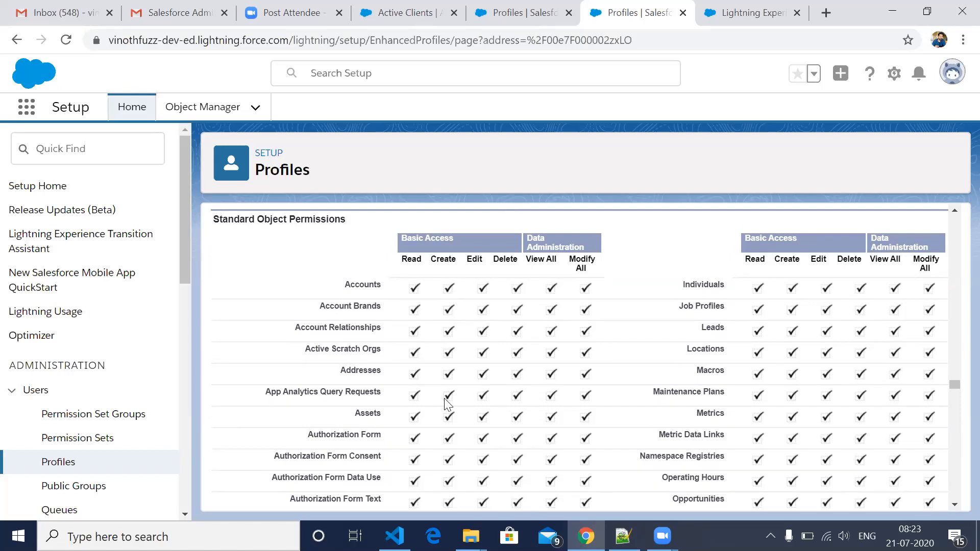
scroll(447, 405, "down", 1)
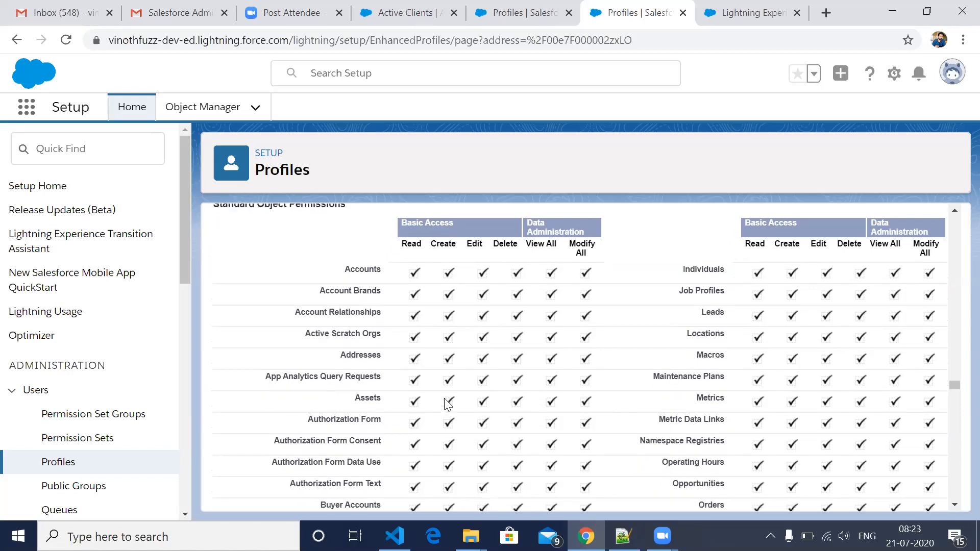
- Examine the profile's Custom Object Permissions down to the External Object Permissions section
scroll(448, 405, "down", 8)
scroll(448, 405, "down", 10)
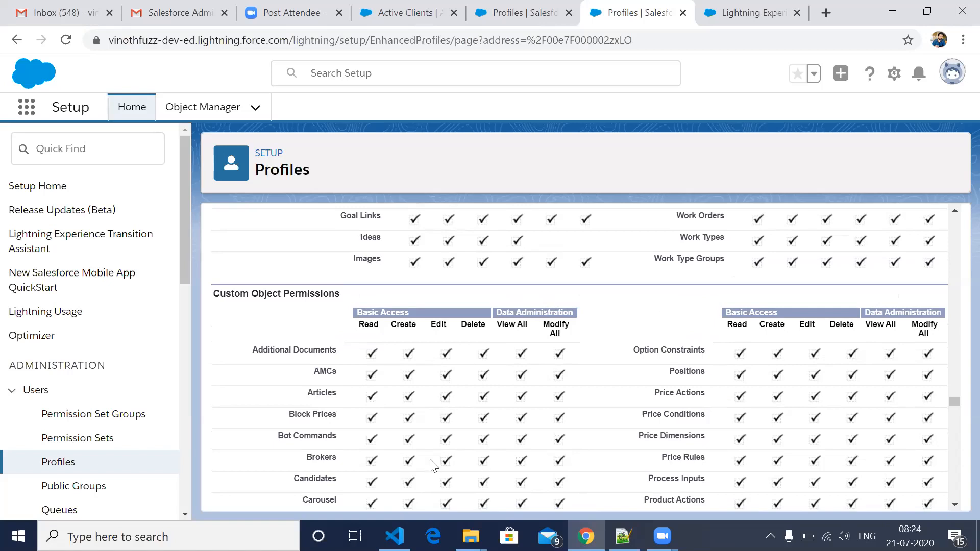
scroll(442, 437, "down", 3)
scroll(442, 438, "down", 2)
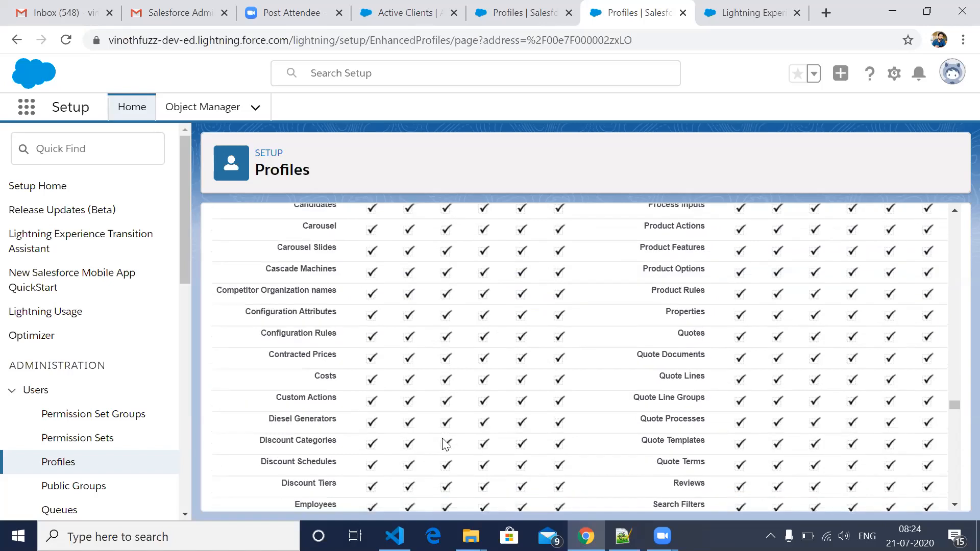
scroll(445, 444, "down", 5)
scroll(445, 444, "down", 2)
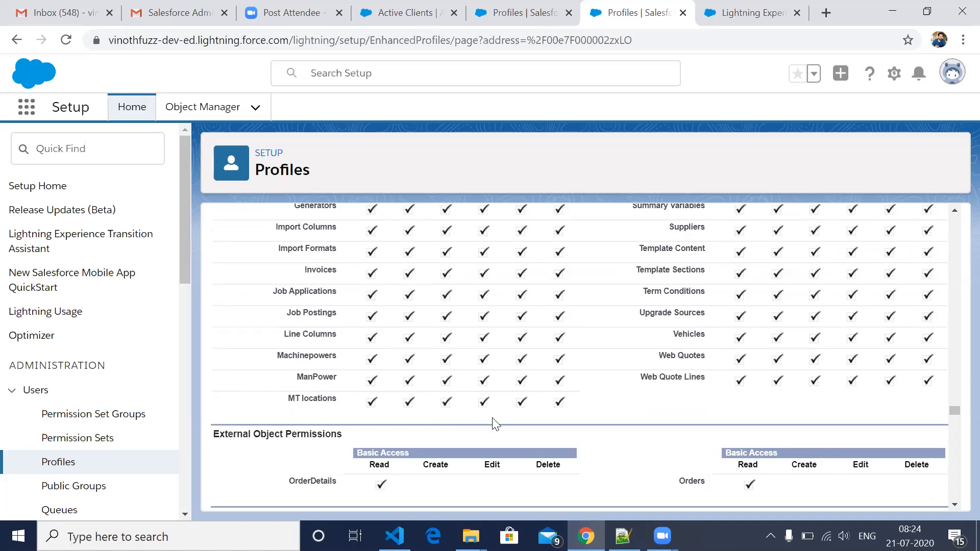
- Examine the profile's Session Settings, Password Policies and Login Hours sections
scroll(444, 383, "down", 1)
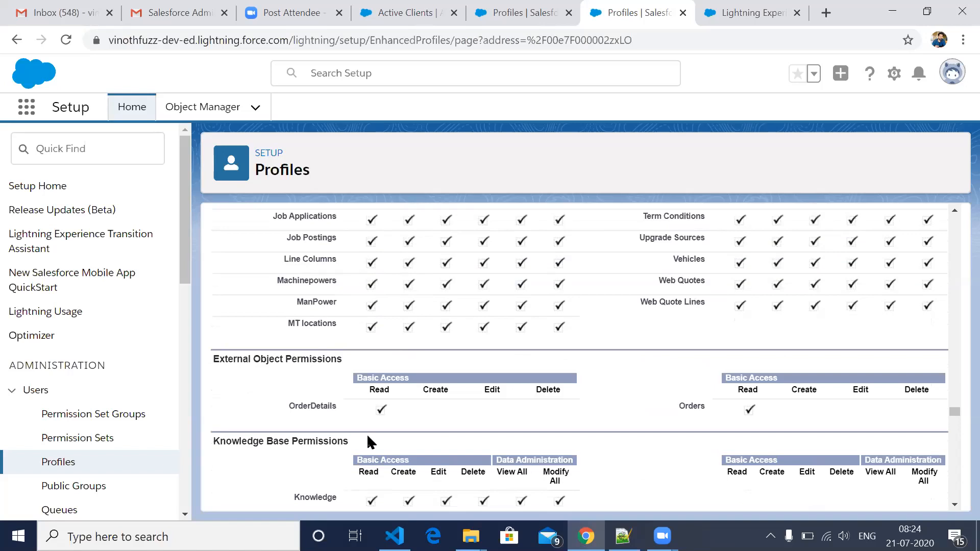
scroll(368, 438, "down", 3)
scroll(368, 442, "down", 2)
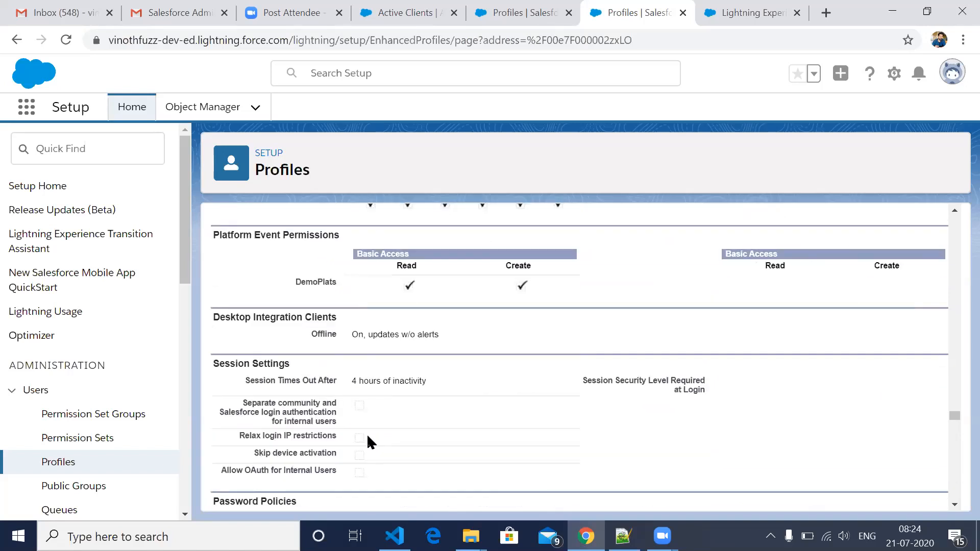
scroll(428, 394, "down", 3)
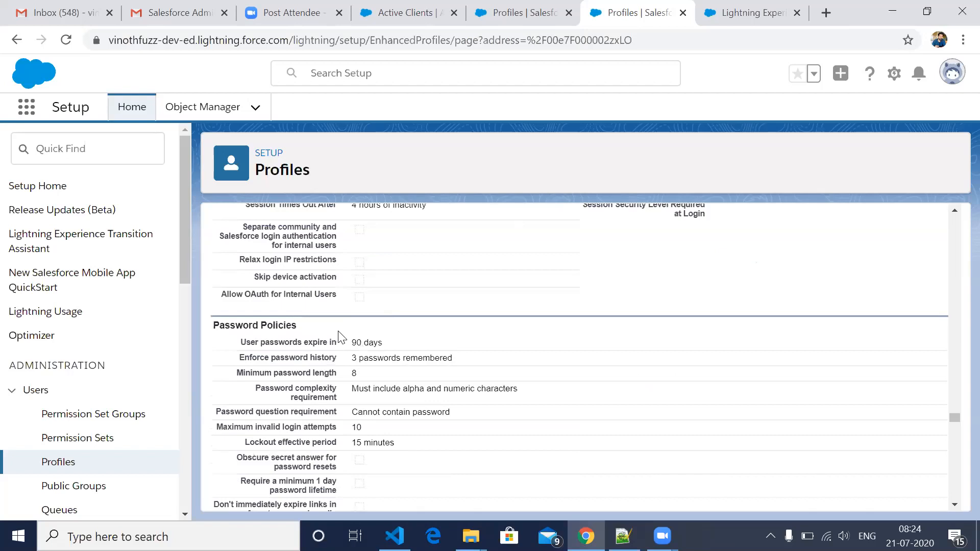
scroll(415, 281, "up", 1)
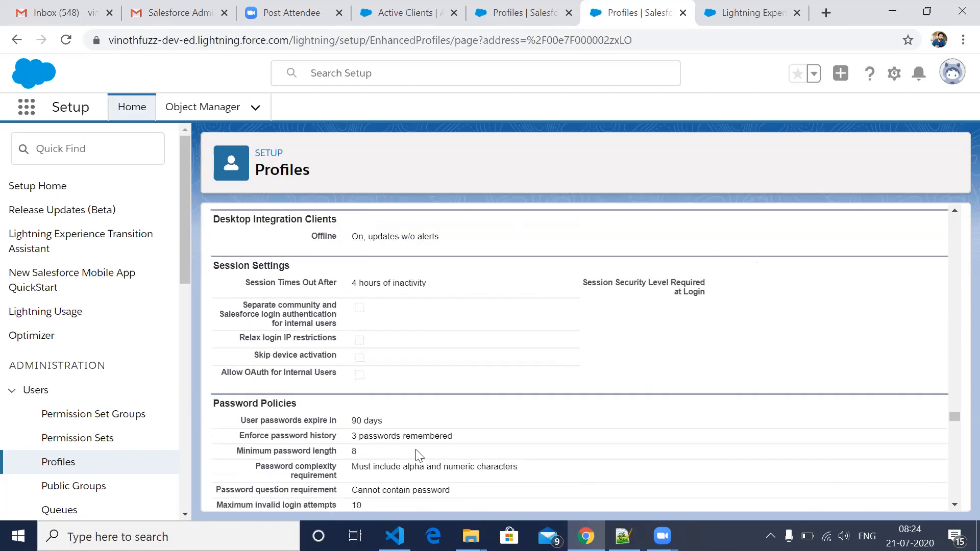
scroll(416, 454, "down", 1)
scroll(416, 454, "down", 3)
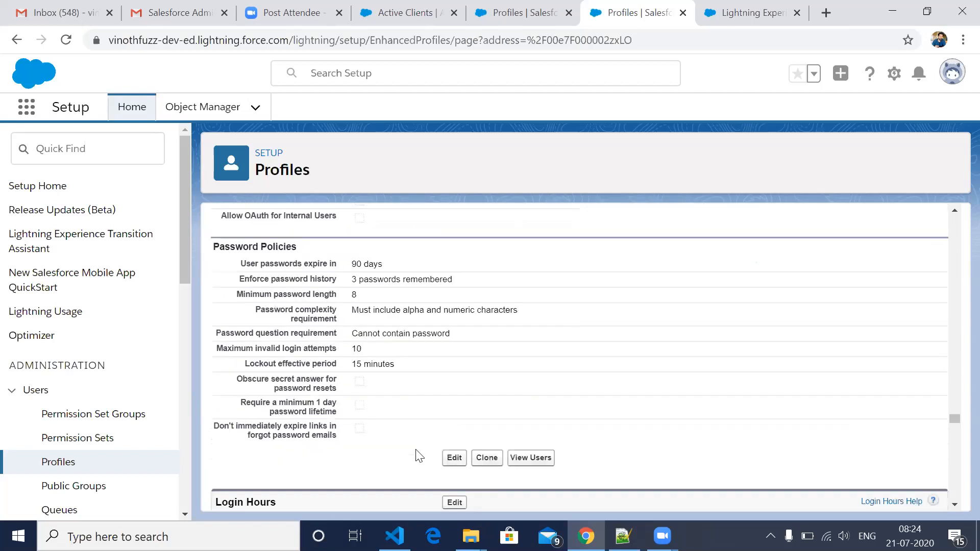
scroll(416, 454, "down", 1)
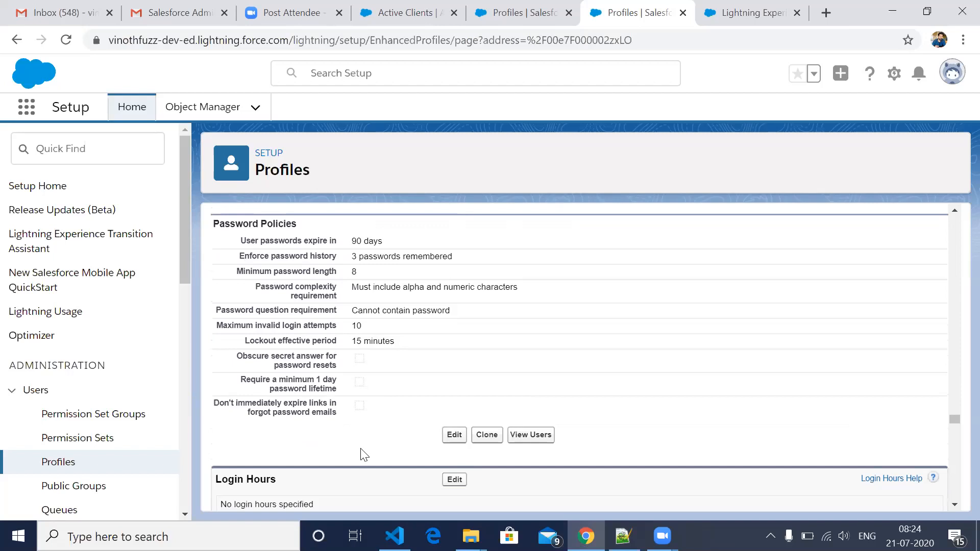
scroll(364, 454, "down", 1)
scroll(363, 455, "down", 1)
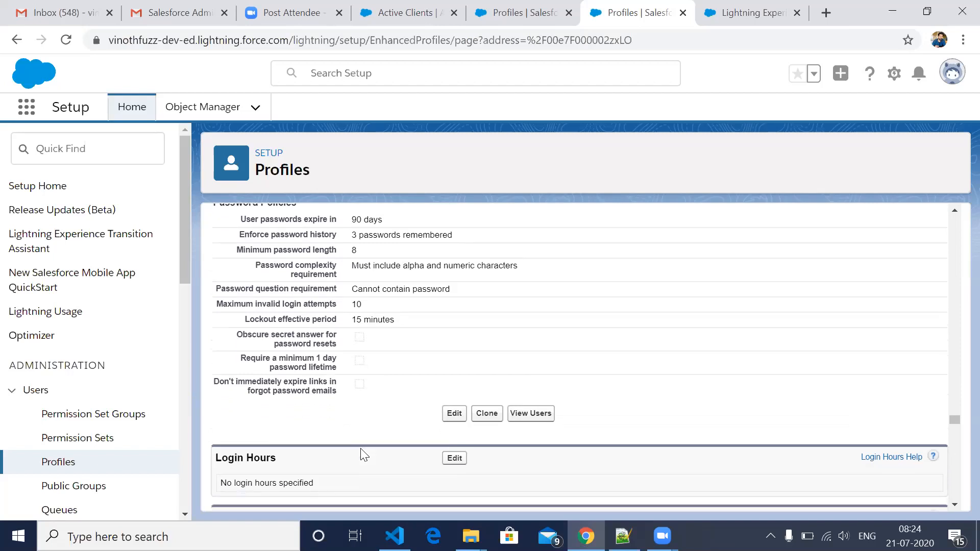
scroll(361, 453, "down", 1)
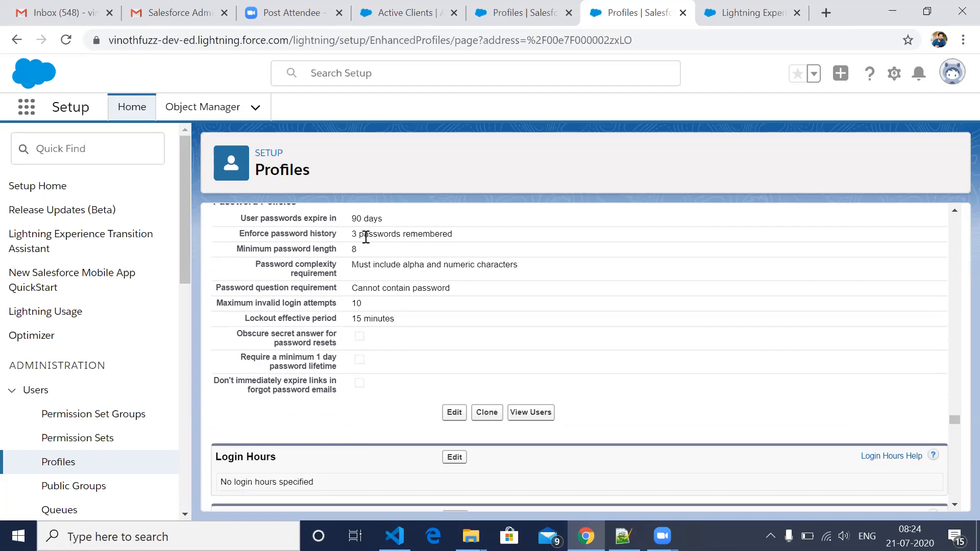
- Examine the rest of the profile's Password Policies together with its Login Hours and Login IP Ranges
scroll(365, 237, "down", 1)
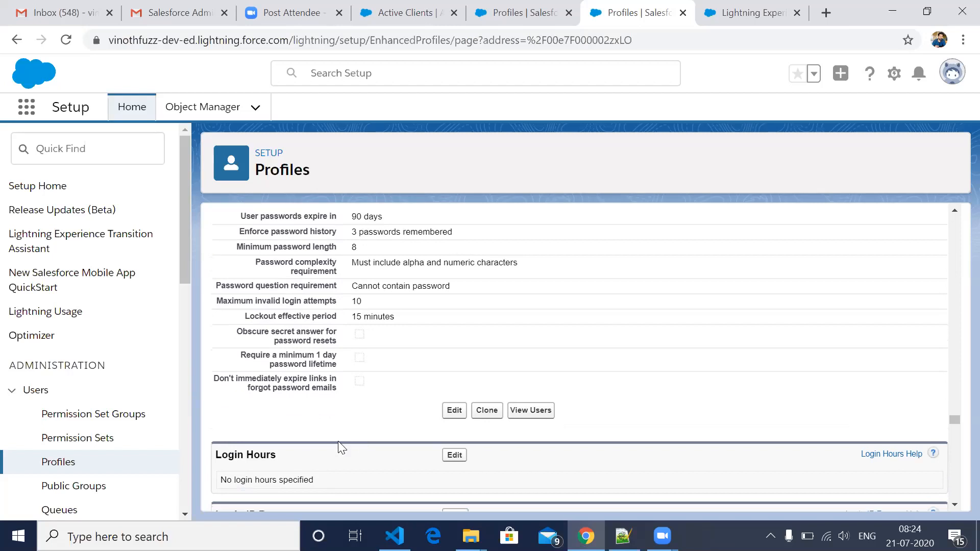
scroll(341, 447, "down", 1)
scroll(341, 447, "up", 1)
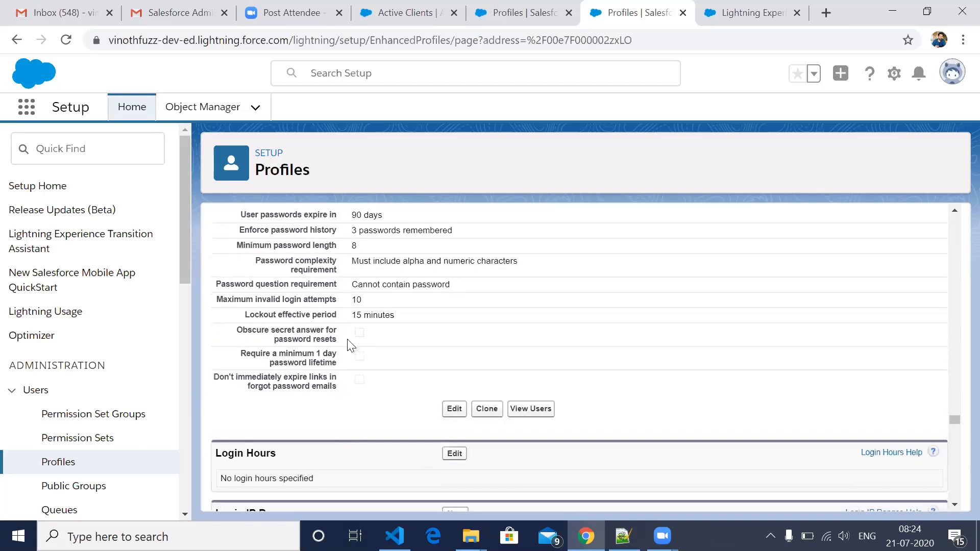
scroll(265, 331, "down", 2)
scroll(321, 382, "down", 1)
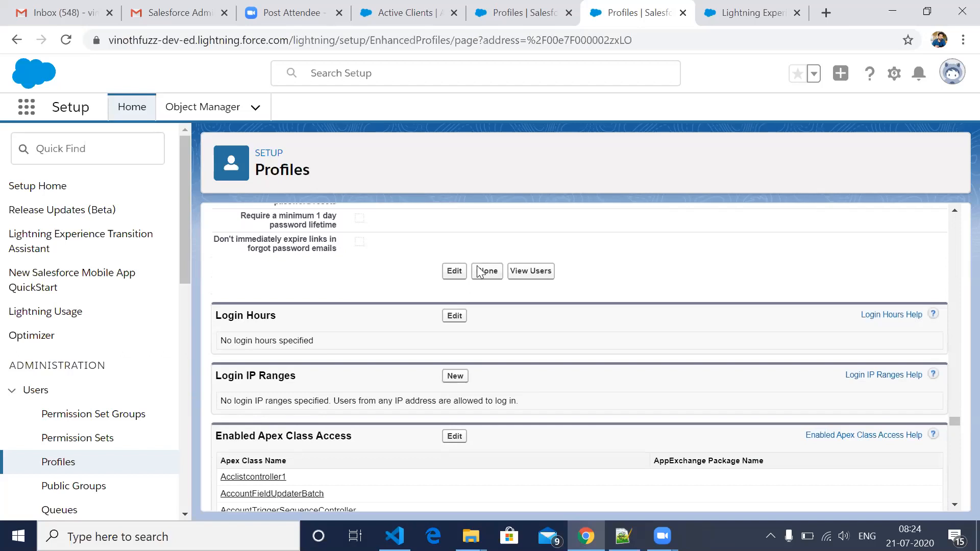
scroll(437, 300, "down", 1)
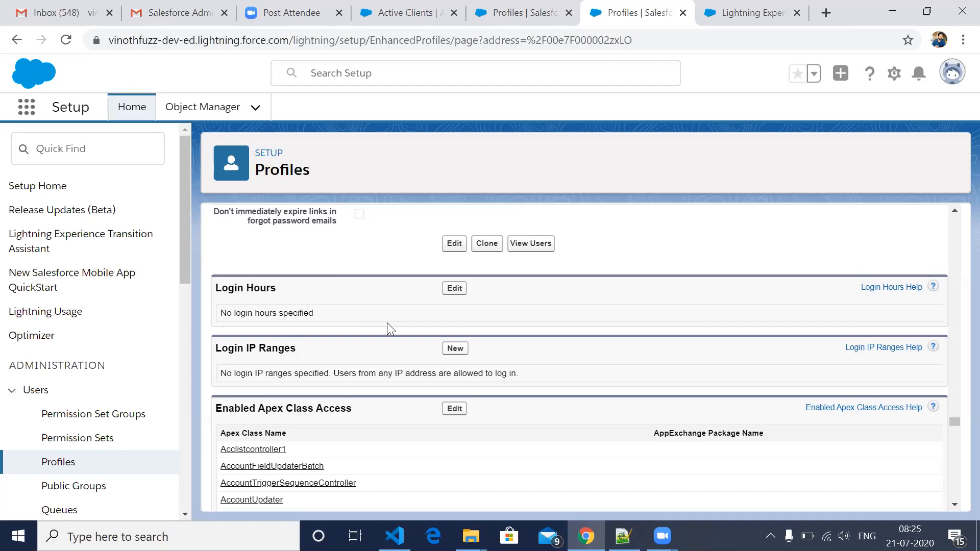
scroll(244, 332, "down", 1)
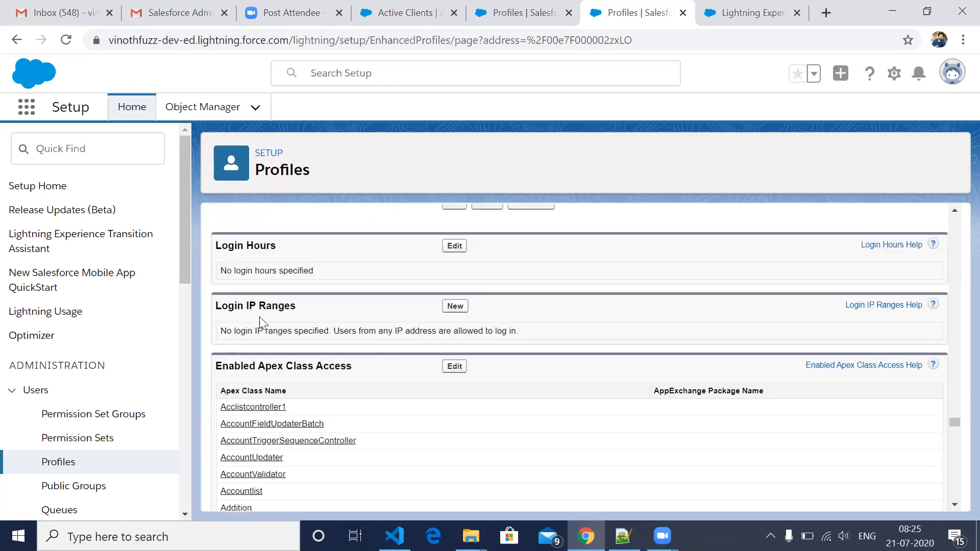
scroll(260, 317, "down", 1)
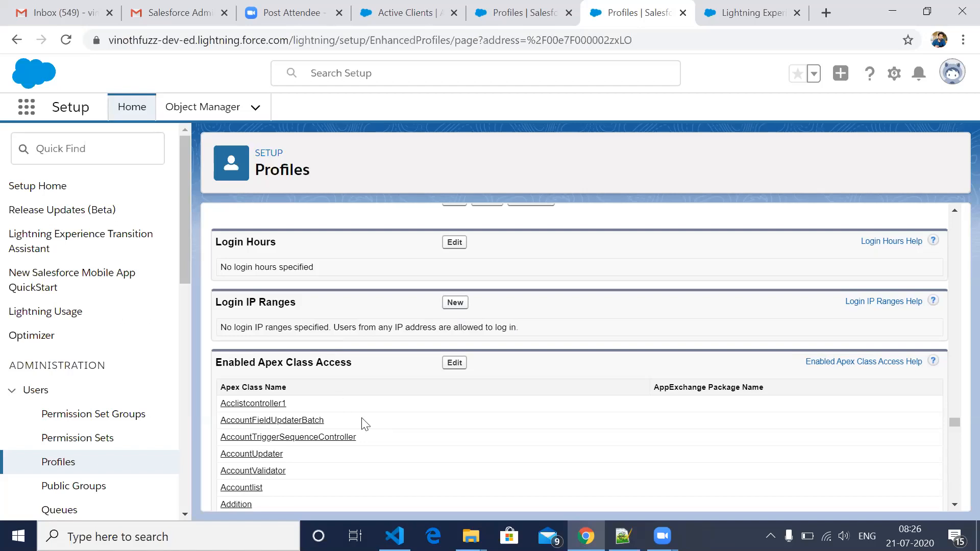
- Examine the profile's Enabled Apex Class Access, Enabled Visualforce Page Access and the remaining access sections down to Default Community
scroll(365, 423, "down", 2)
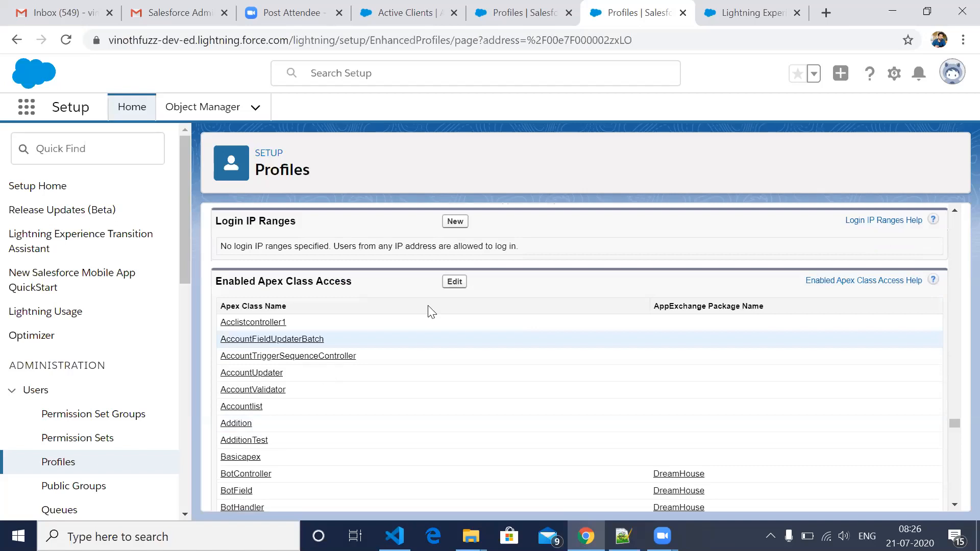
scroll(401, 335, "down", 5)
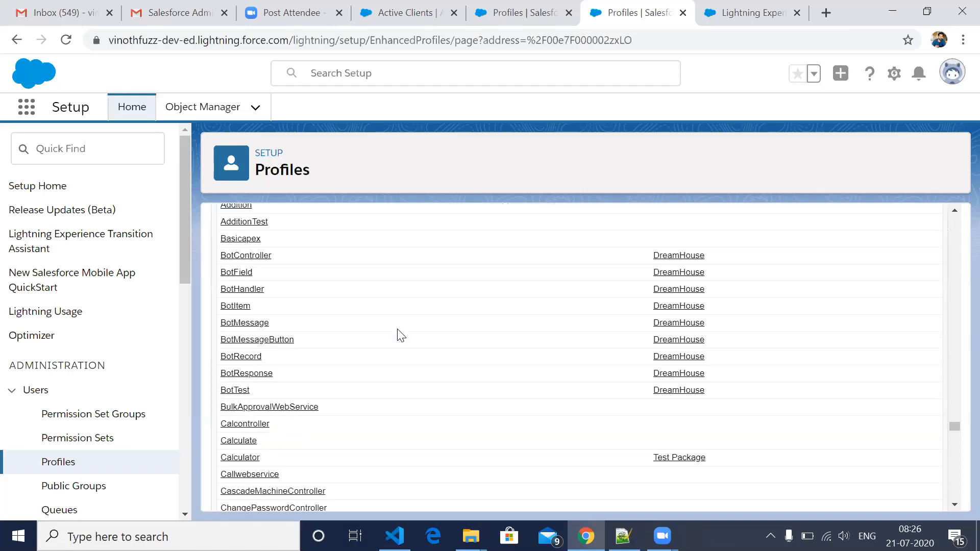
scroll(400, 336, "down", 5)
scroll(401, 335, "down", 5)
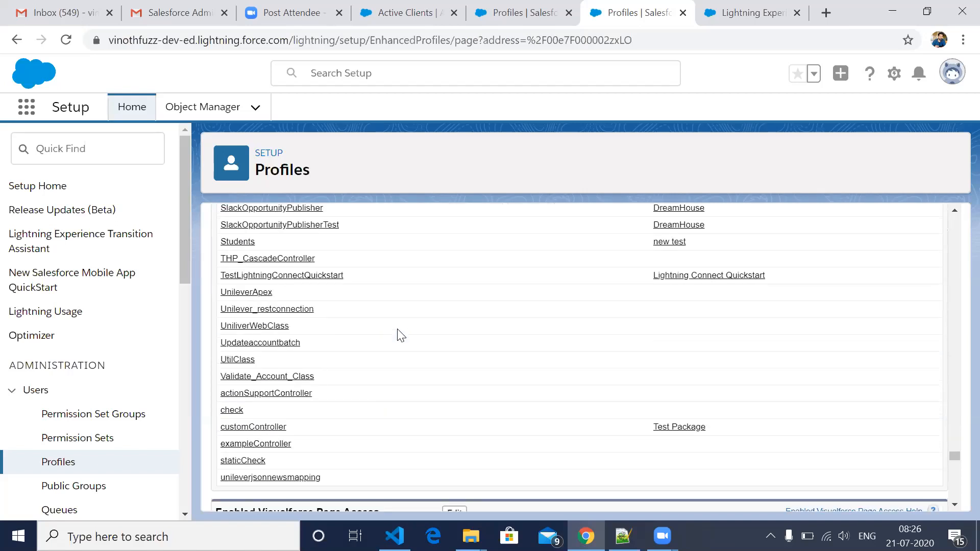
scroll(401, 335, "down", 5)
scroll(400, 336, "up", 3)
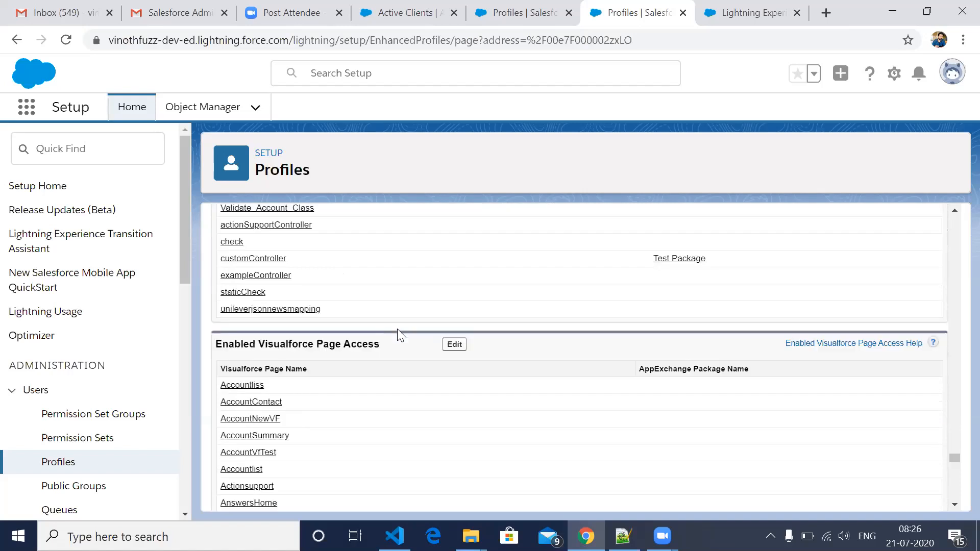
scroll(401, 335, "down", 10)
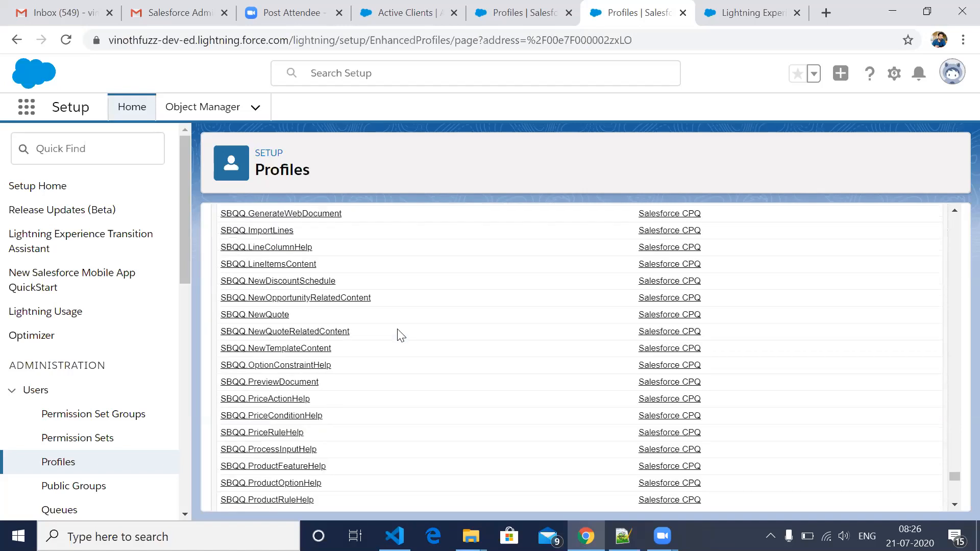
scroll(400, 335, "down", 15)
scroll(400, 335, "up", 2)
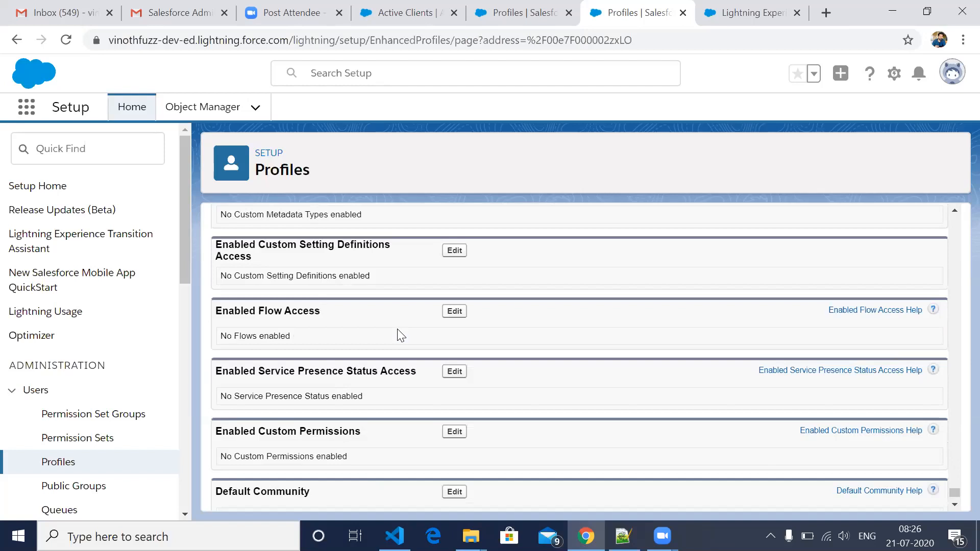
- Return to the profile's Custom Object Permissions and Standard Object Permissions and review them again
scroll(401, 335, "up", 10)
scroll(400, 335, "up", 5)
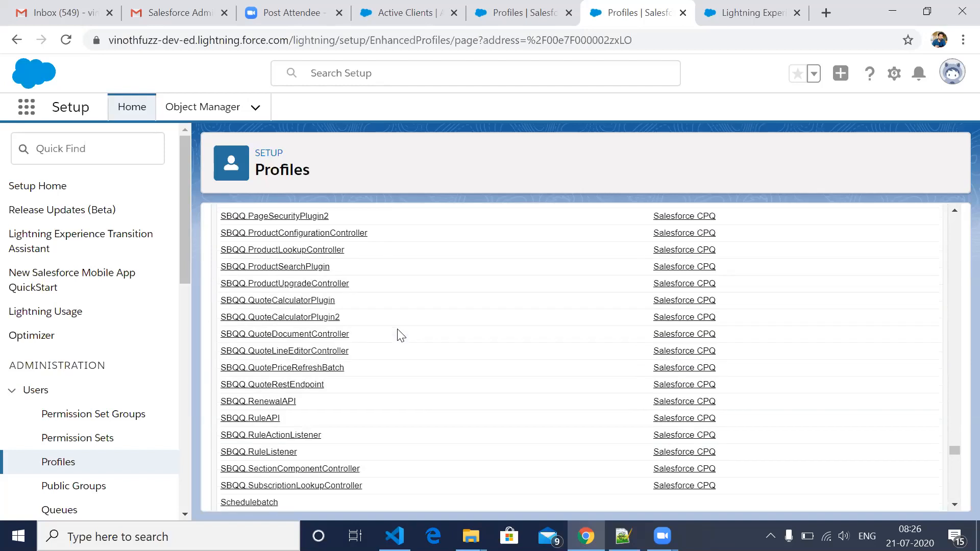
scroll(401, 336, "up", 5)
scroll(400, 335, "up", 5)
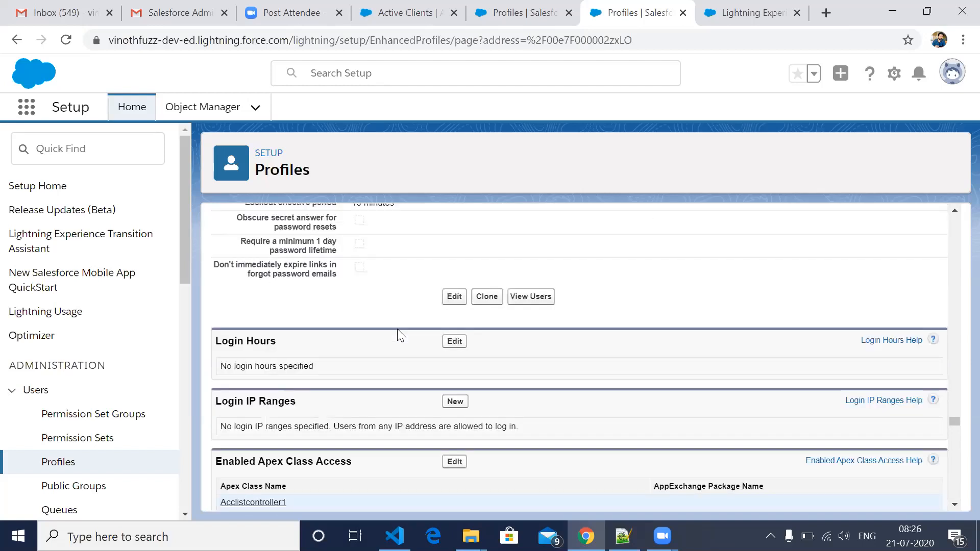
scroll(357, 418, "up", 5)
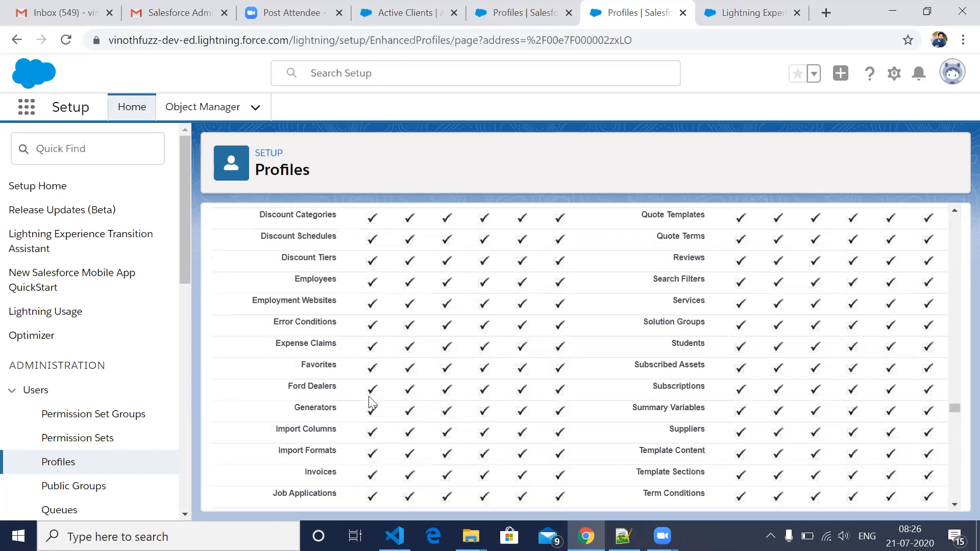
scroll(371, 403, "up", 5)
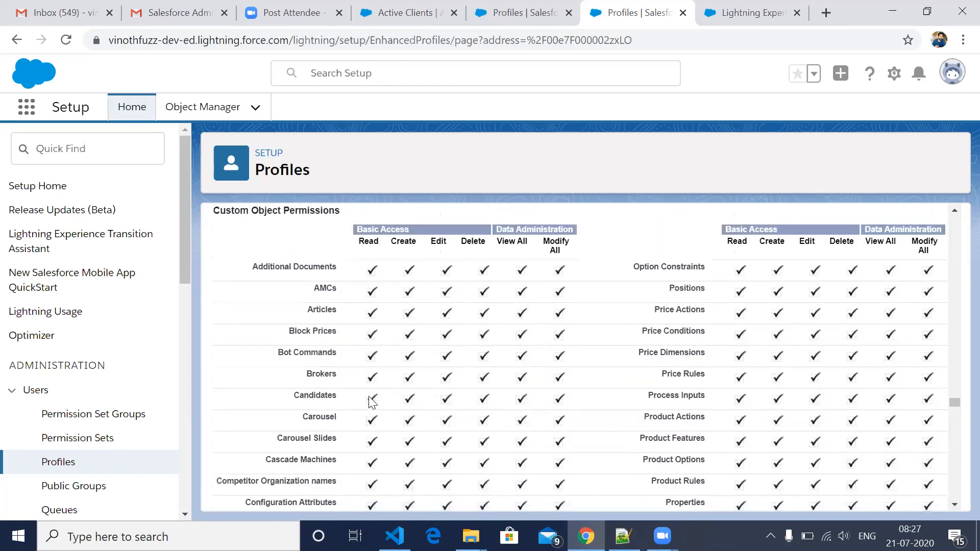
scroll(371, 403, "up", 10)
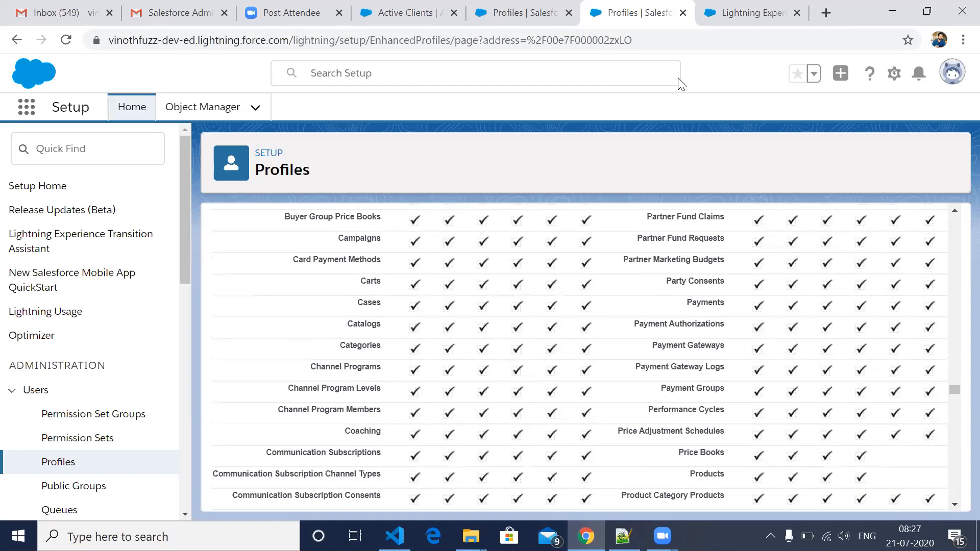
- Switch to the Account Field-Level Security page and examine the read and edit access of its fields
key("ctrl+Tab")
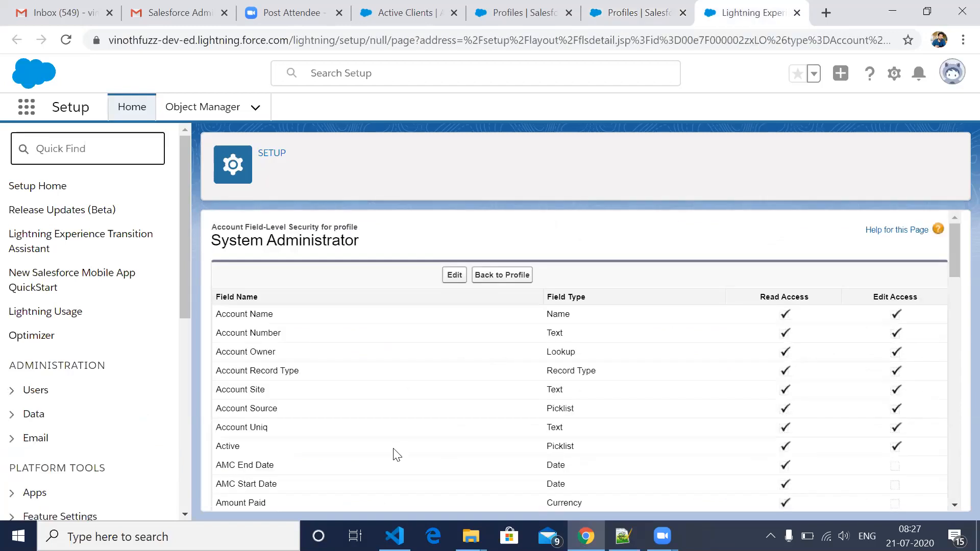
scroll(396, 454, "down", 1)
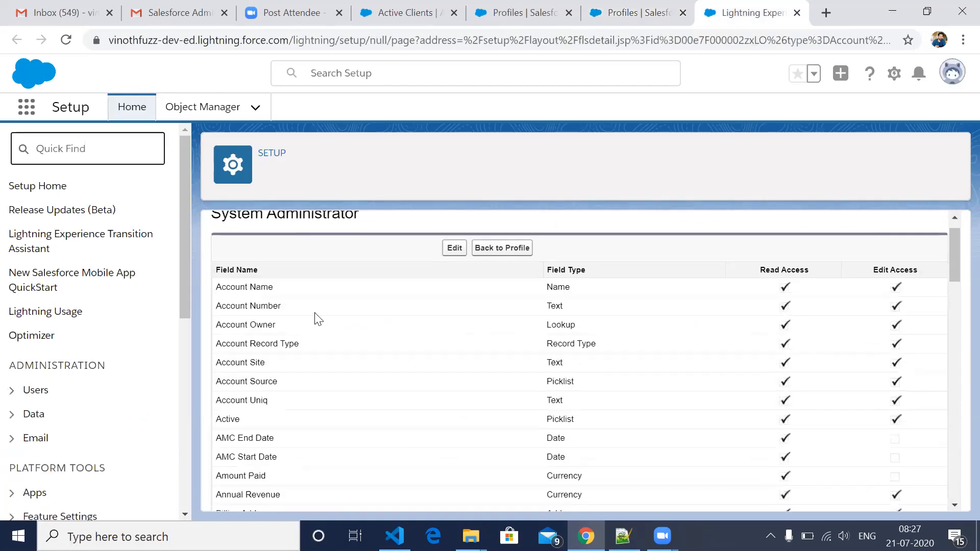
scroll(316, 321, "up", 1)
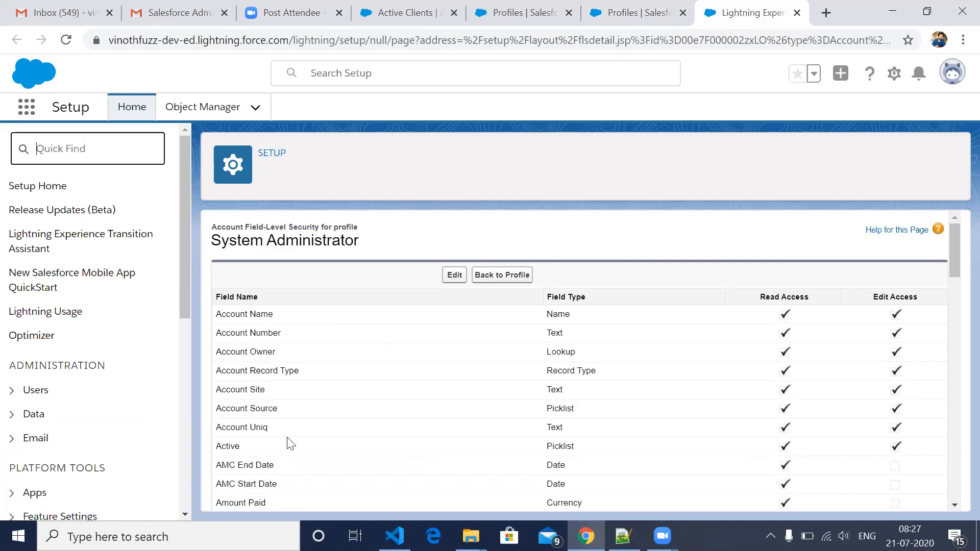
scroll(291, 443, "down", 10)
scroll(290, 443, "down", 8)
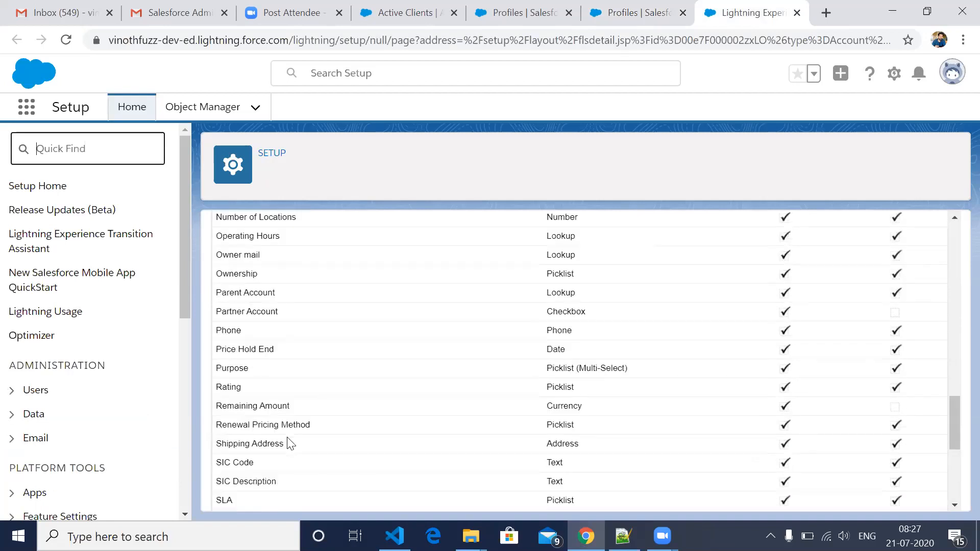
scroll(291, 443, "up", 20)
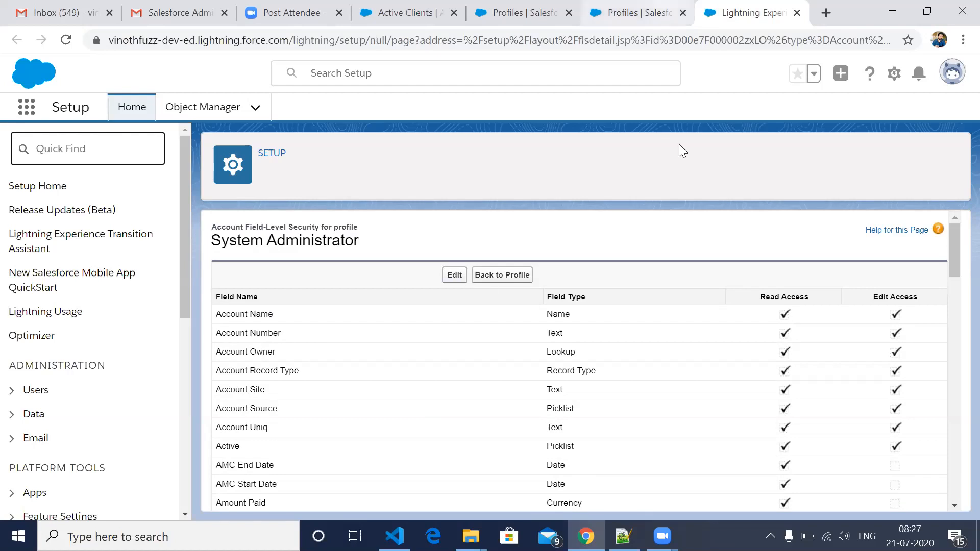
- Go back to the System Administrator profile page and find its Field-Level Security section with the standard object list
key("ctrl+shift+Tab")
scroll(423, 247, "down", 10)
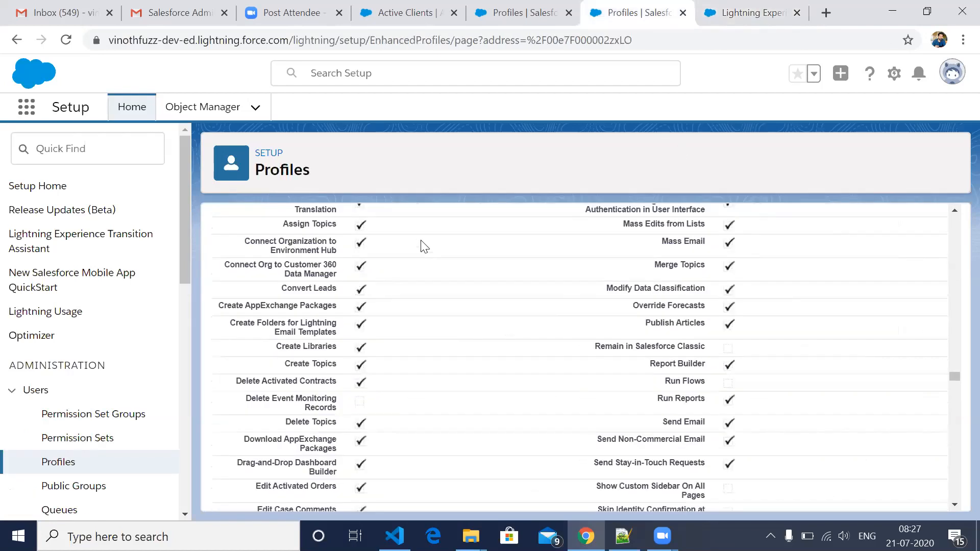
scroll(423, 246, "down", 10)
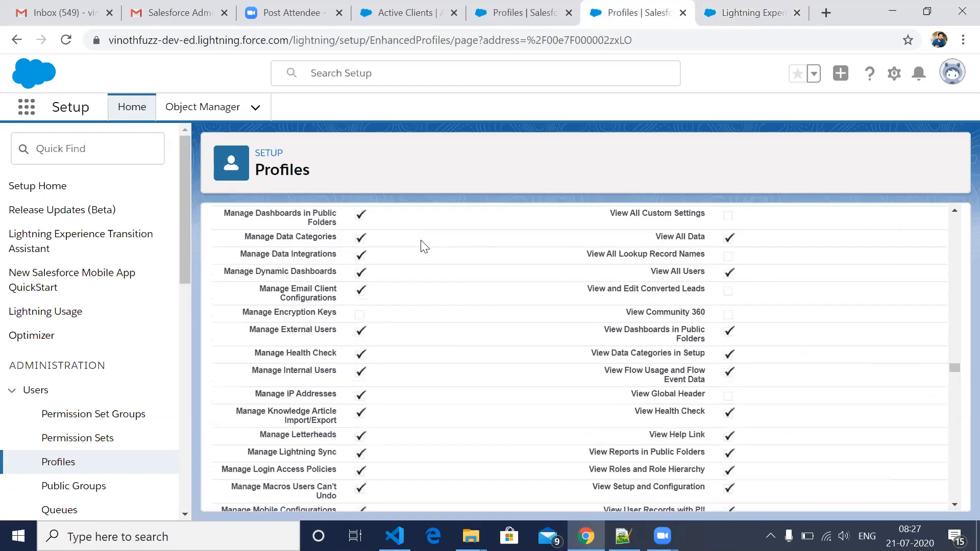
scroll(424, 247, "up", 10)
scroll(423, 246, "up", 10)
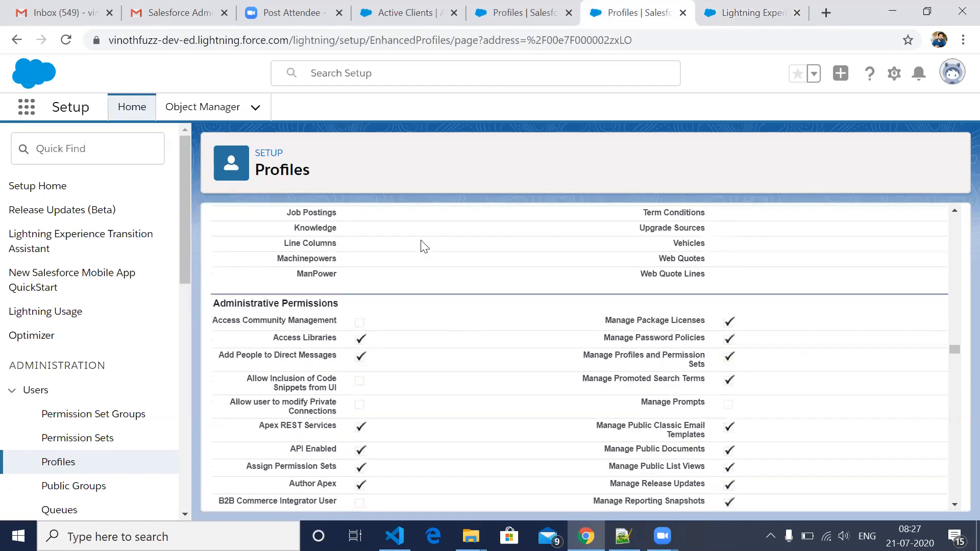
scroll(423, 247, "up", 10)
scroll(424, 246, "up", 10)
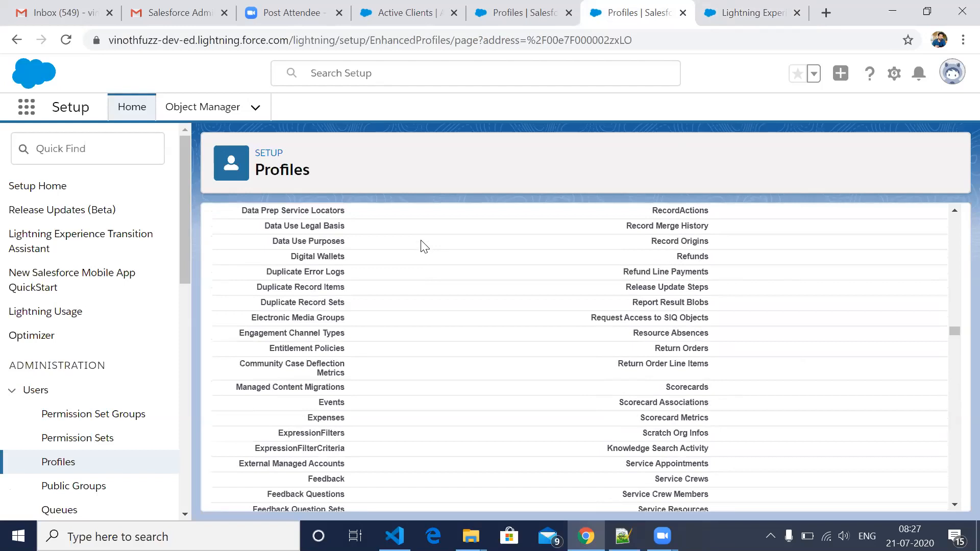
scroll(423, 247, "up", 10)
scroll(424, 247, "up", 10)
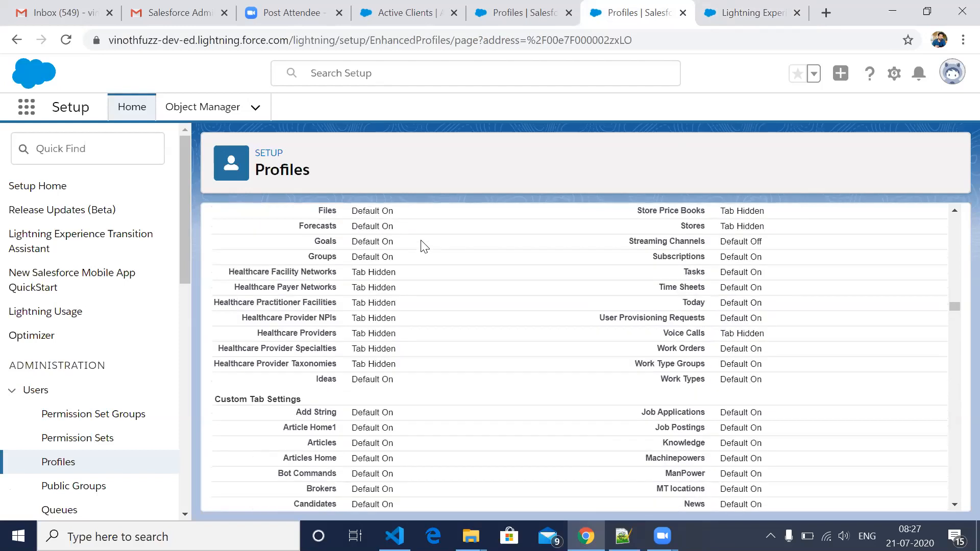
scroll(424, 247, "up", 10)
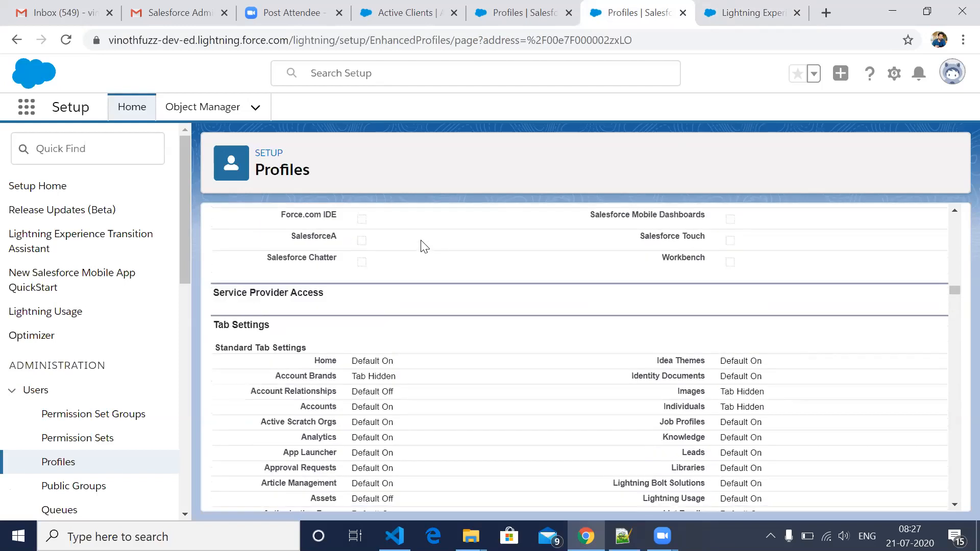
scroll(424, 247, "up", 10)
scroll(424, 247, "up", 10)
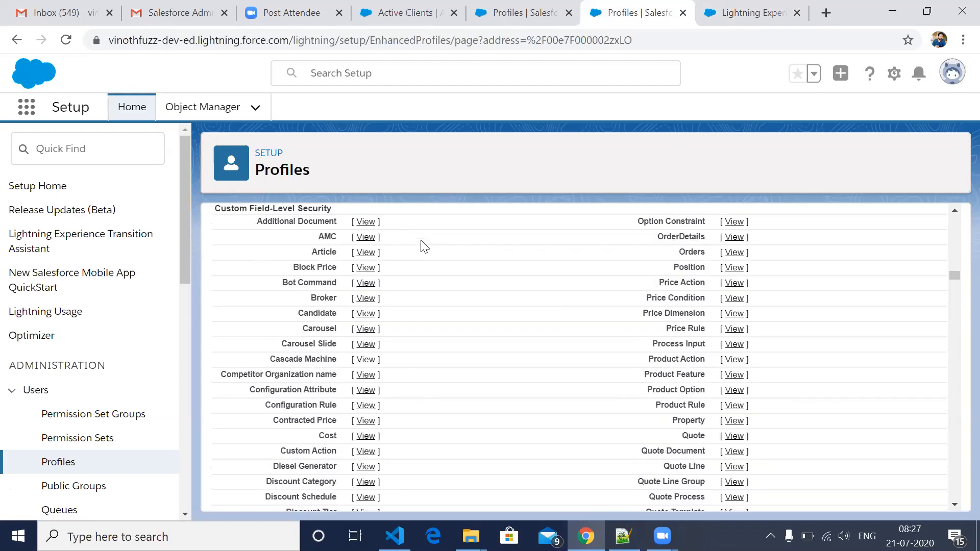
scroll(424, 246, "up", 10)
scroll(423, 246, "up", 10)
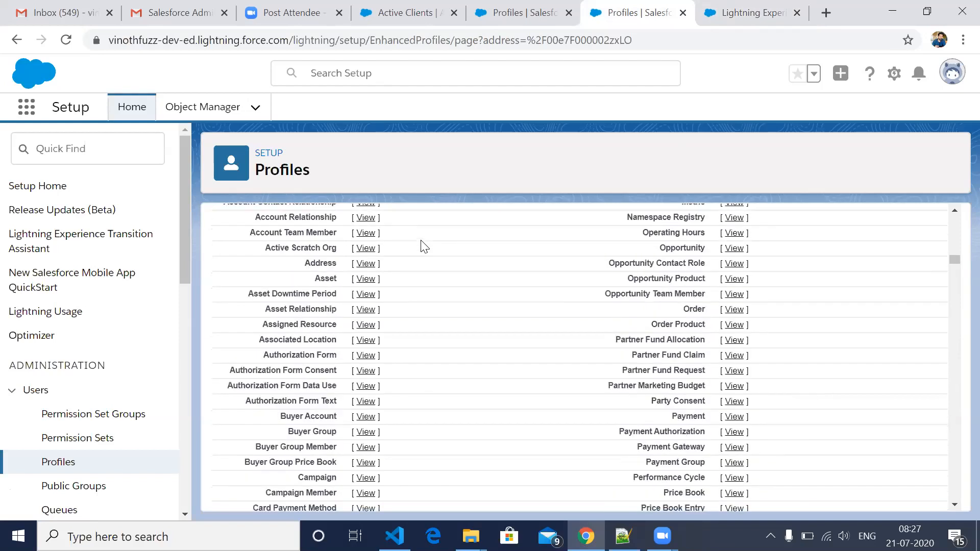
scroll(423, 247, "up", 10)
scroll(424, 246, "down", 2)
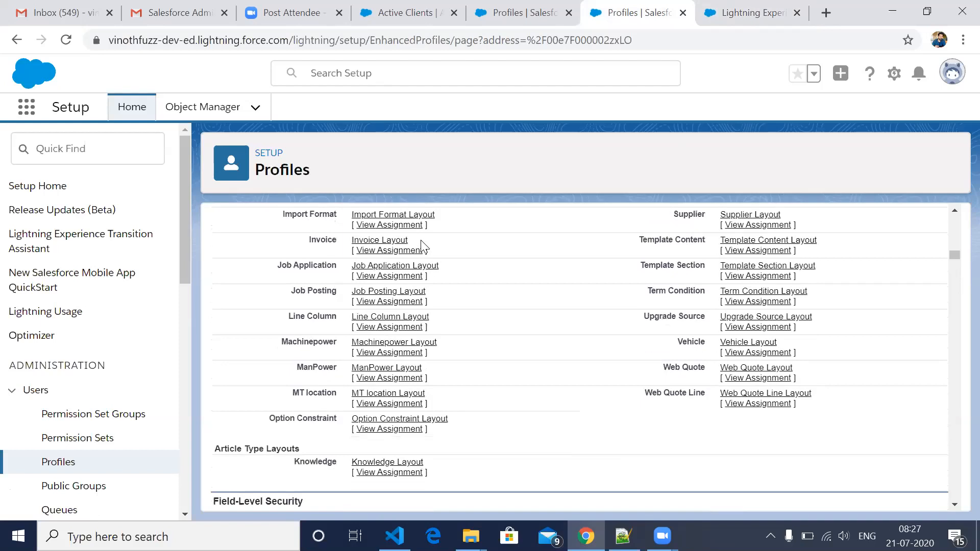
scroll(423, 246, "down", 4)
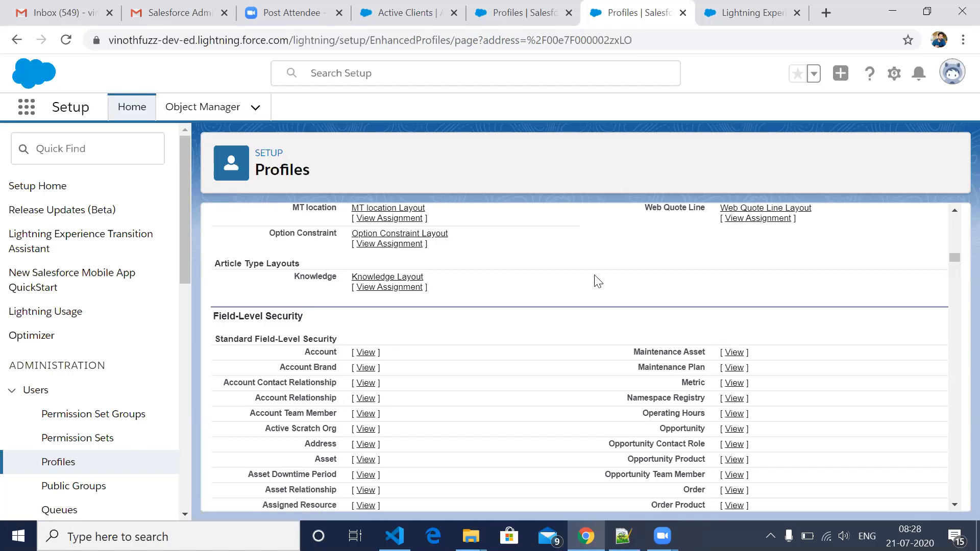
- Reopen the Account Field-Level Security page and review the Read Access and Edit Access columns
left_click(735, 13)
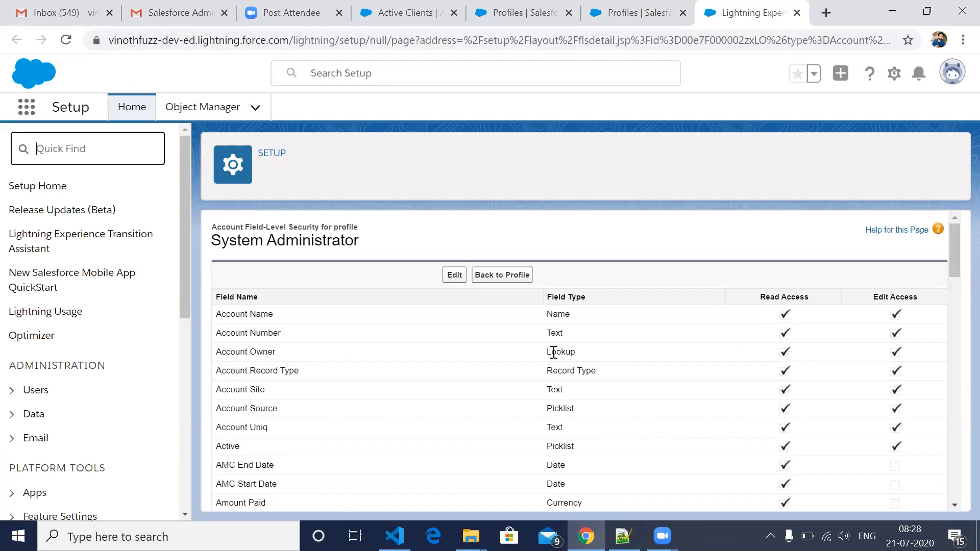
scroll(721, 341, "down", 2)
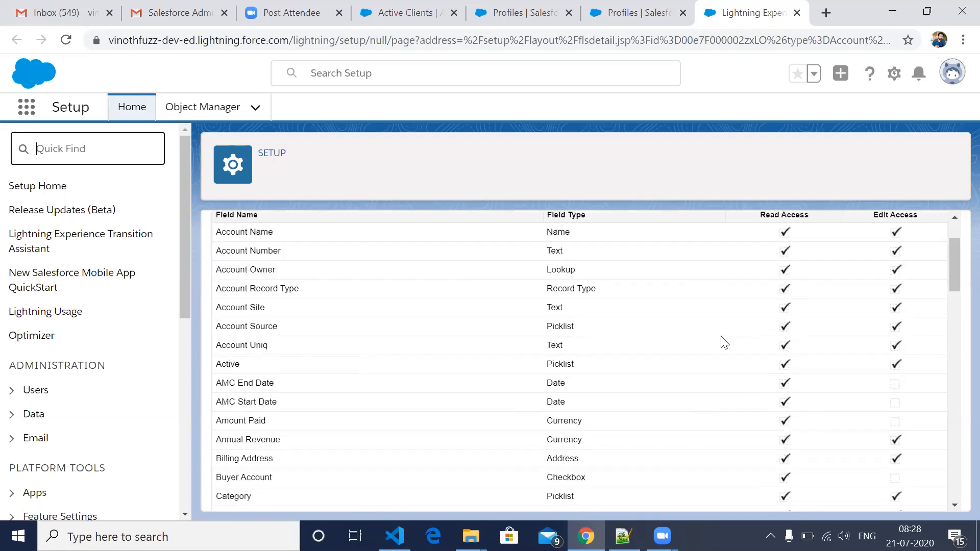
scroll(786, 296, "up", 1)
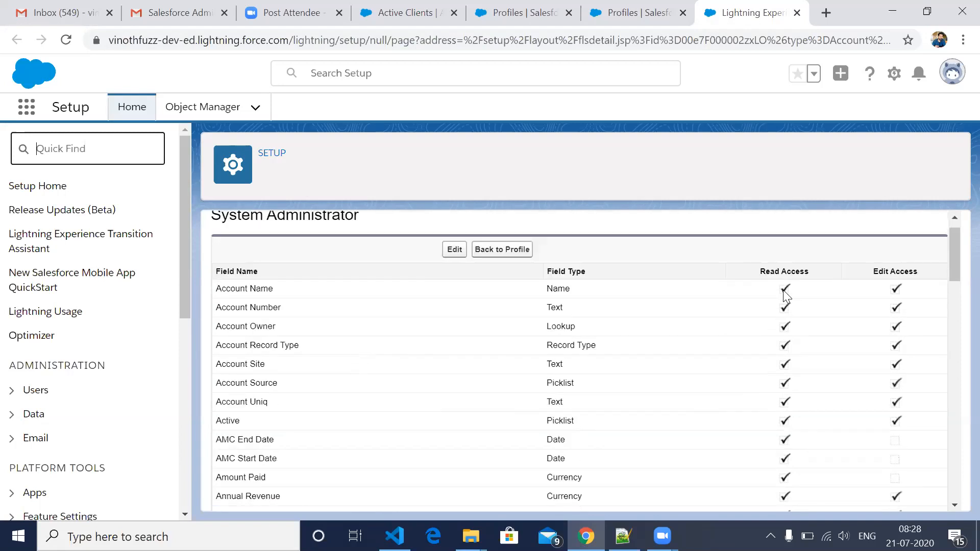
- Grant the System Administrator profile edit access to the Account fields AMC End Date, AMC Start Date and Amount Paid, and save
left_click(452, 257)
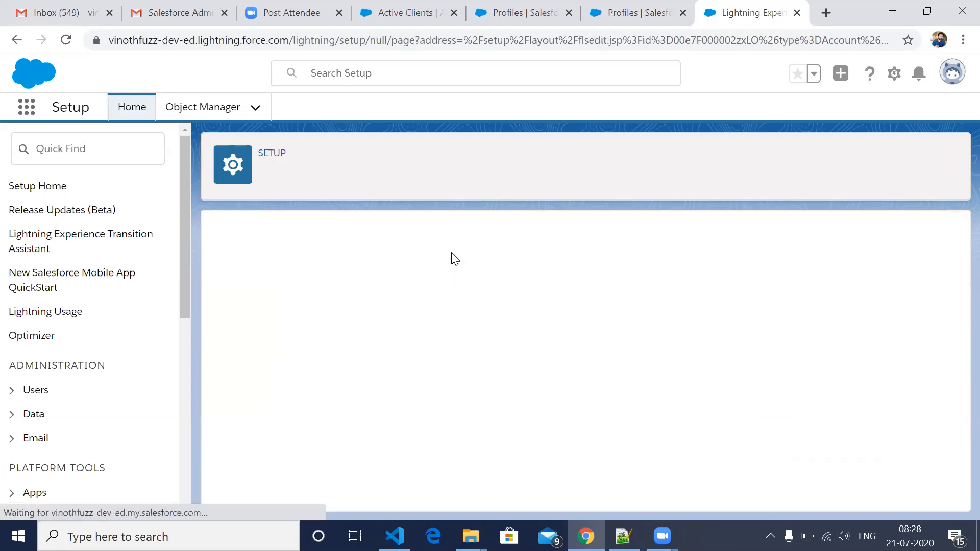
scroll(901, 396, "down", 1)
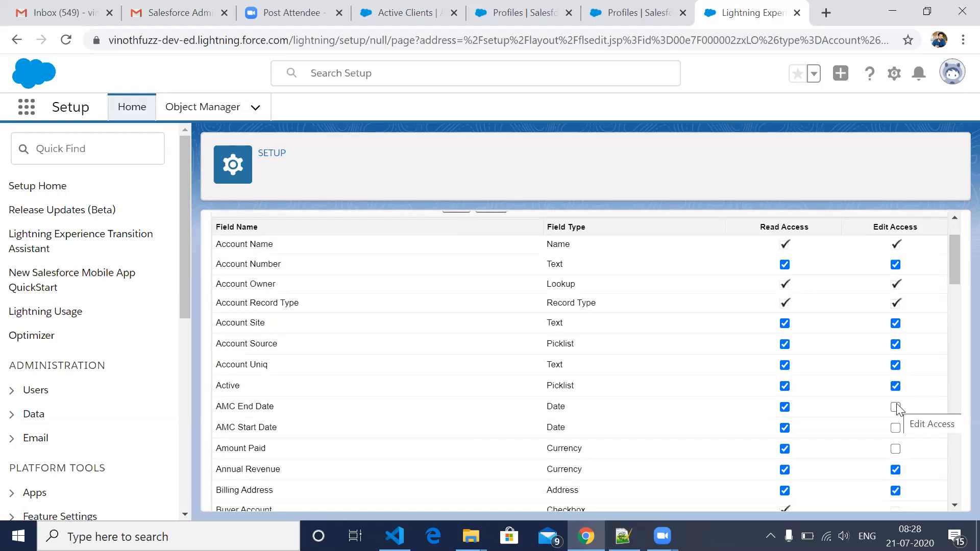
left_click(896, 406)
left_click(896, 428)
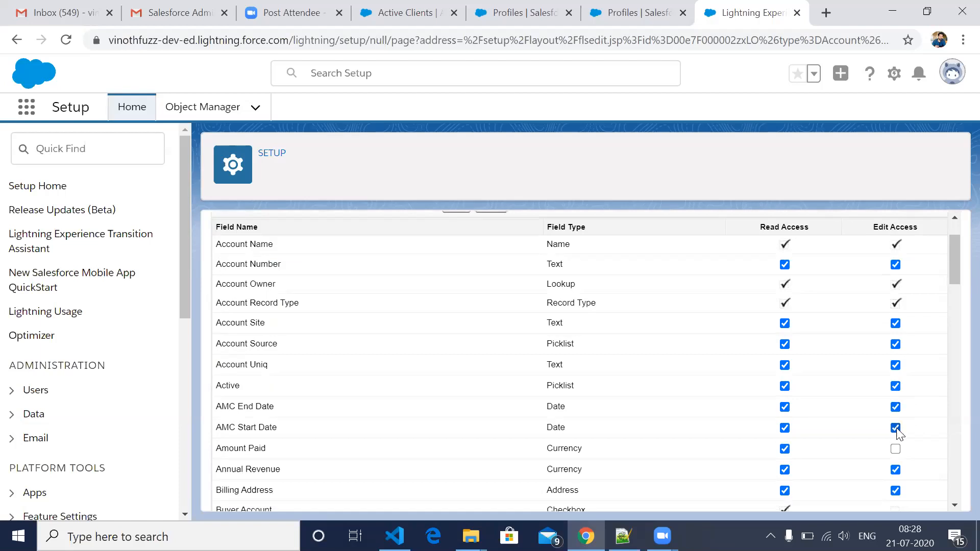
left_click(896, 451)
scroll(726, 457, "down", 5)
scroll(897, 424, "down", 1)
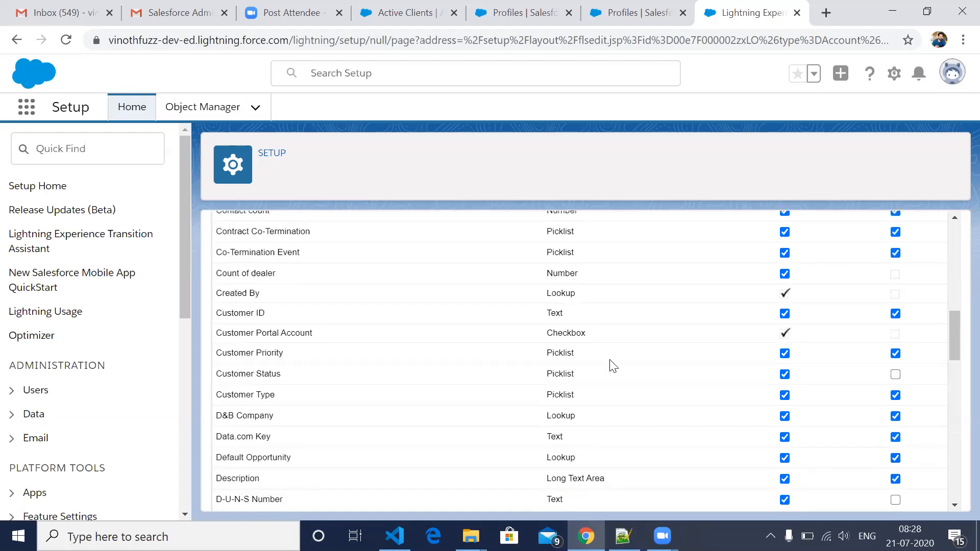
scroll(453, 274, "up", 6)
left_click(453, 274)
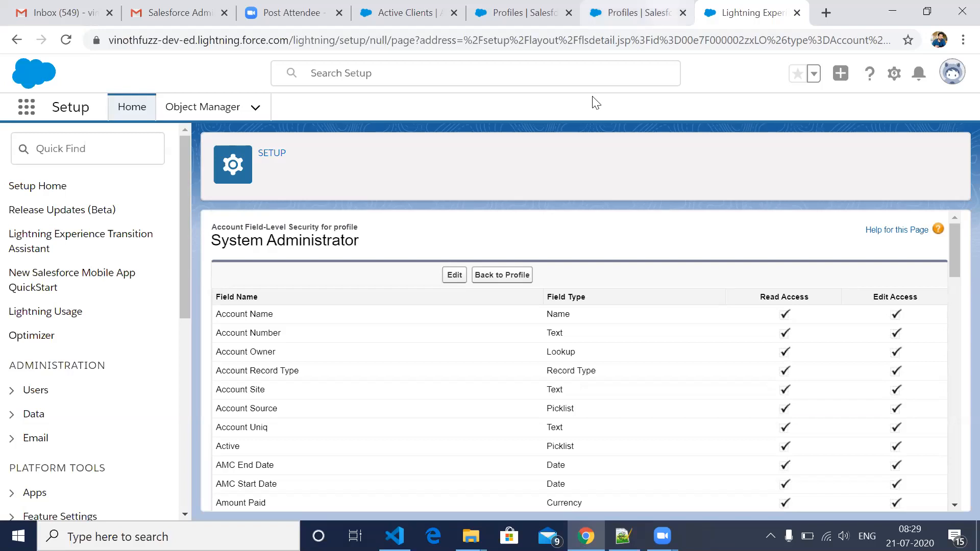
- Return to the System Administrator profile page and look back over its page layouts up to the Profile Detail section
key("ctrl+shift+Tab")
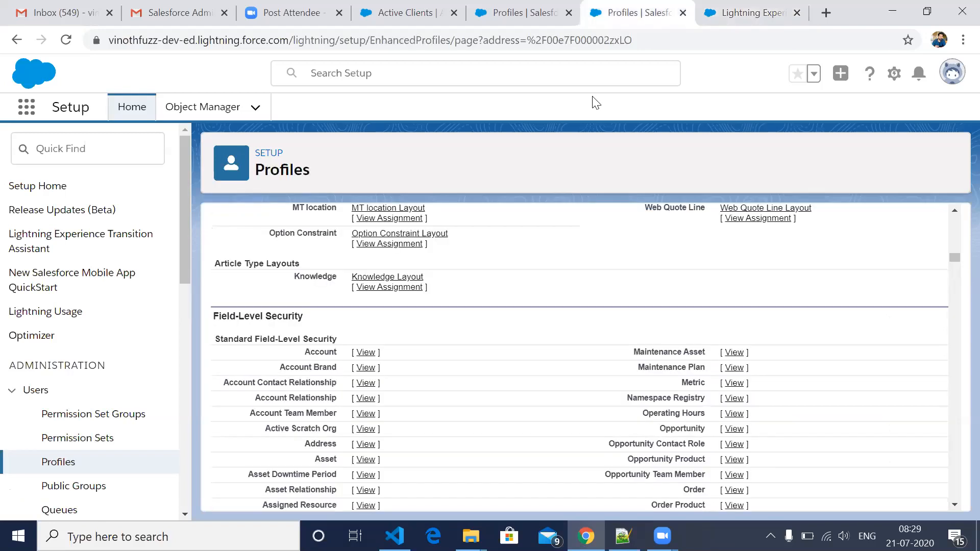
scroll(477, 393, "up", 3)
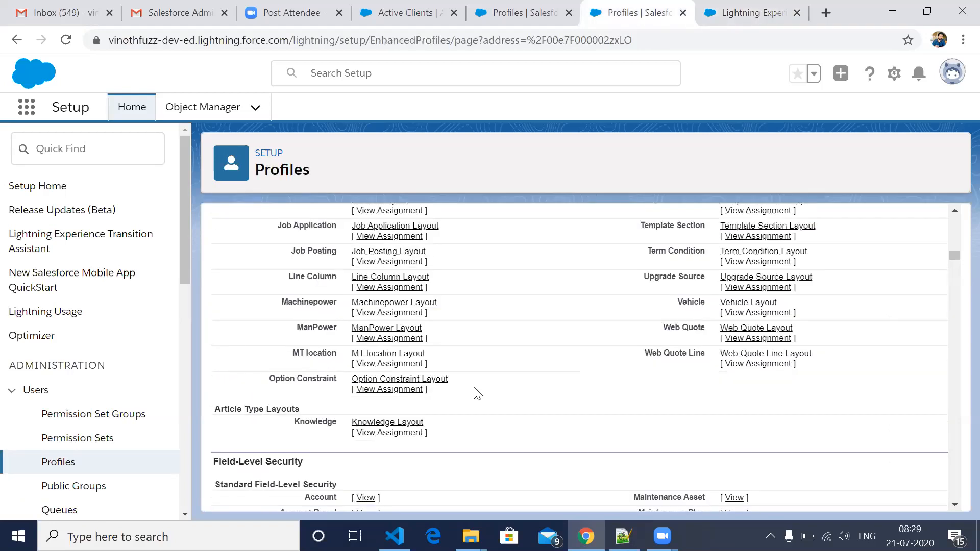
scroll(477, 393, "up", 5)
scroll(477, 393, "up", 5)
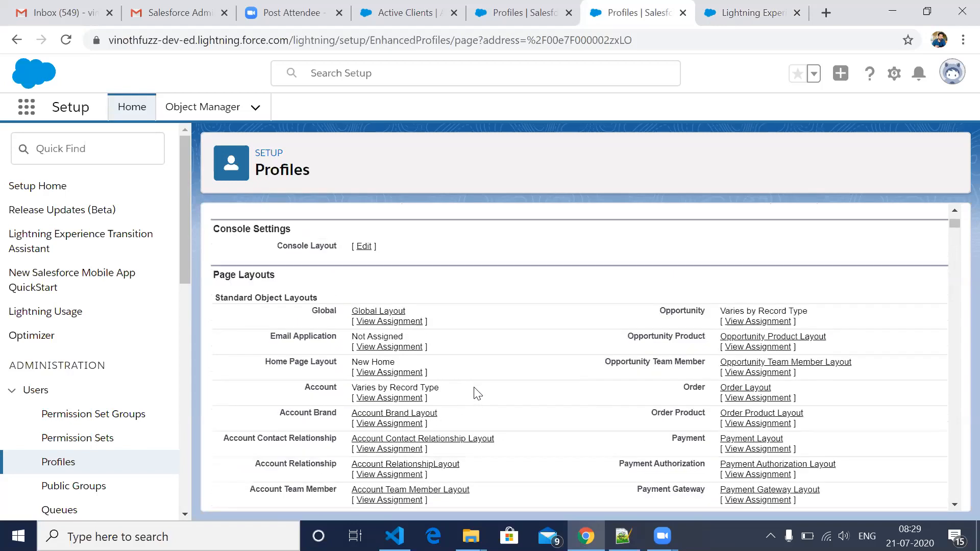
scroll(477, 394, "up", 4)
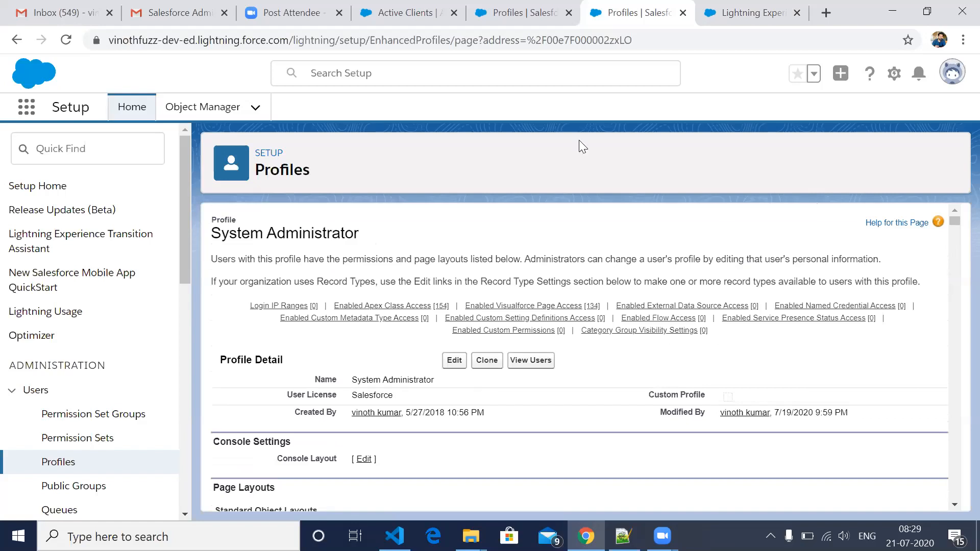
- From the Profiles list page, go to Object Manager and start creating a new custom object
left_click(515, 20)
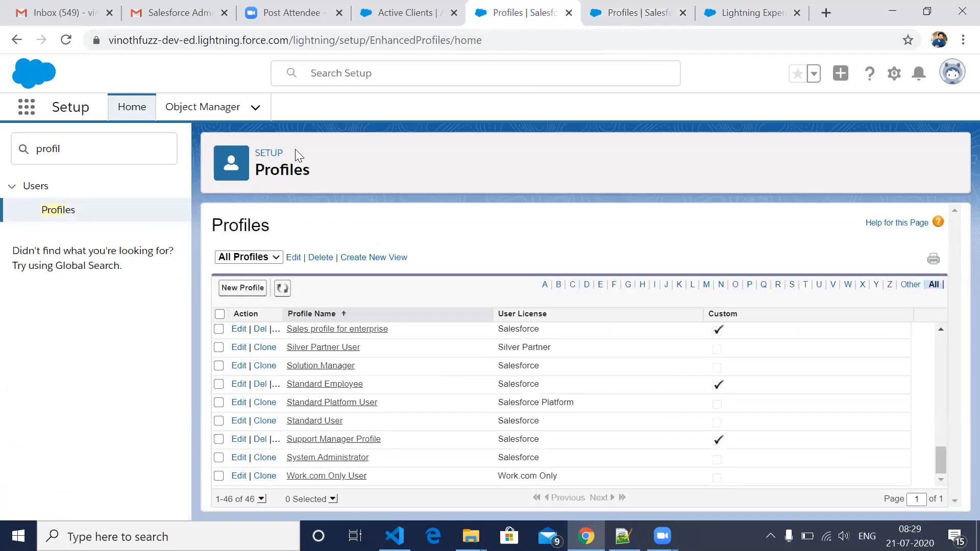
left_click(234, 112)
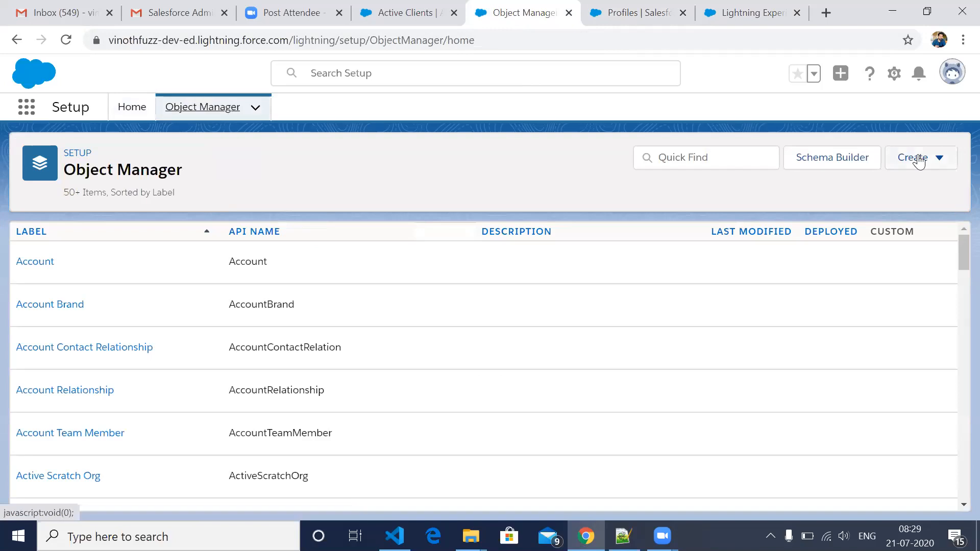
left_click(837, 212)
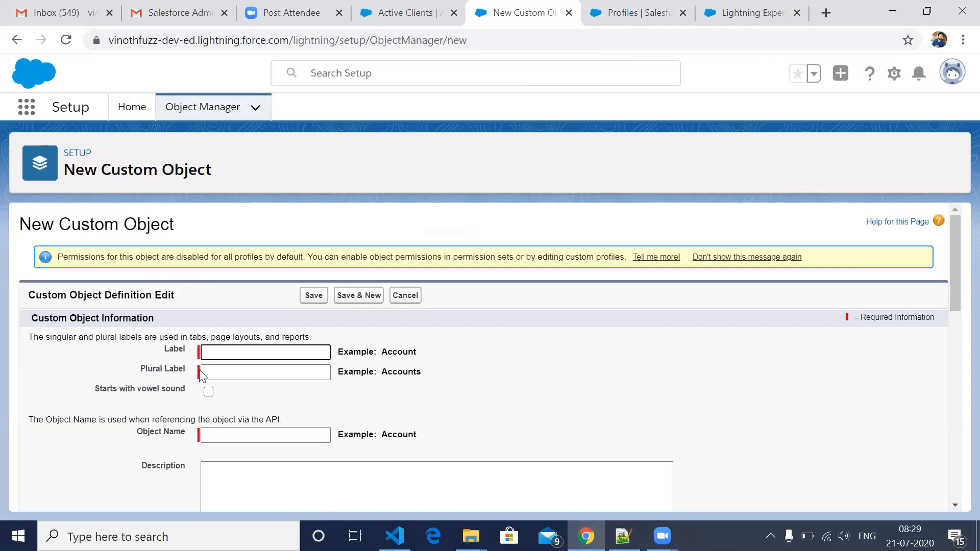
- Enter Tata Dealer as the custom object's label and Tata Dealers as its plural label
type("Tata Dealer")
key("Tab")
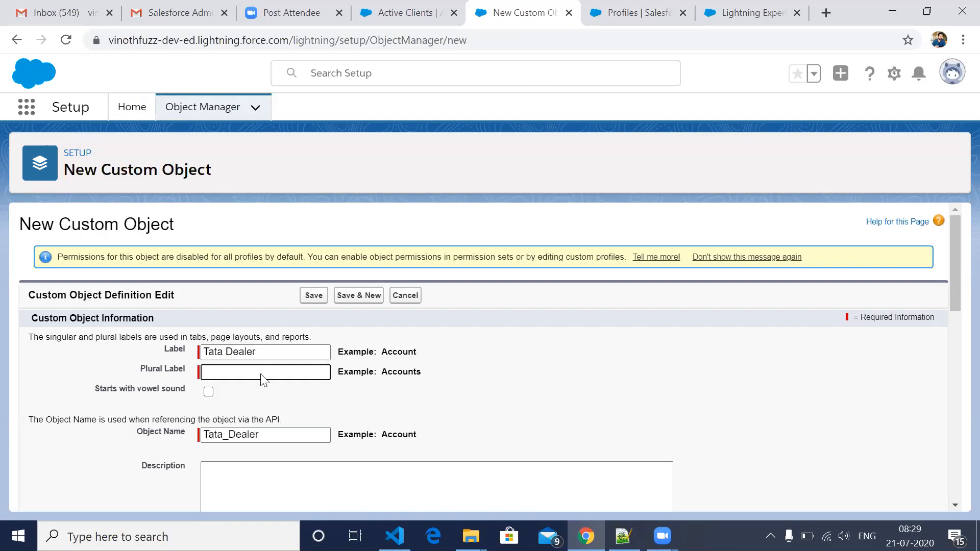
key("shift+Tab")
key("ctrl+c")
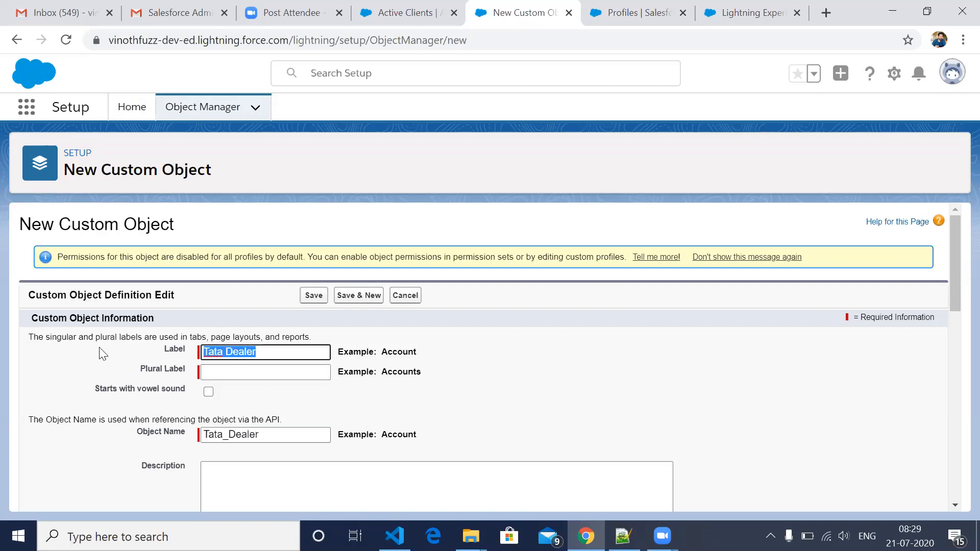
left_click(222, 380)
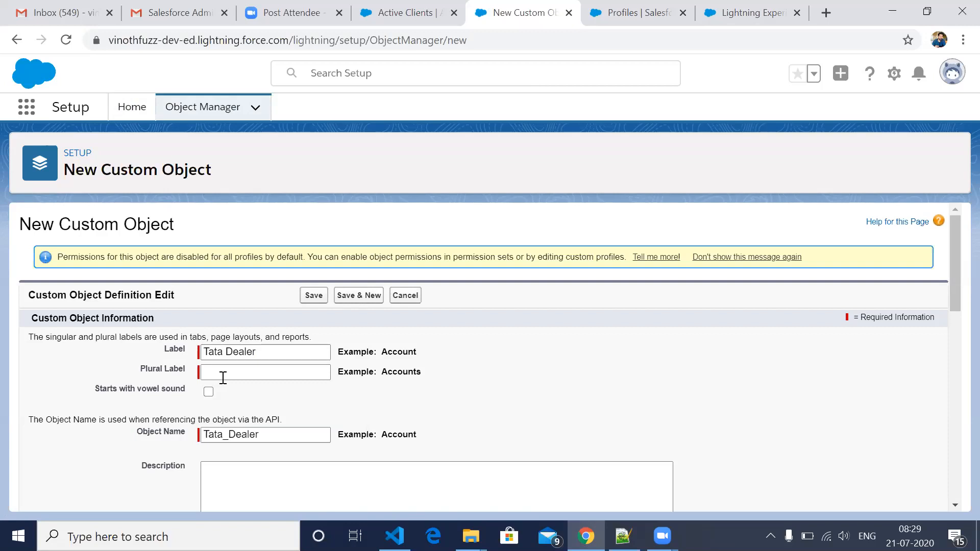
left_click(223, 377)
key("ctrl+v")
type("s")
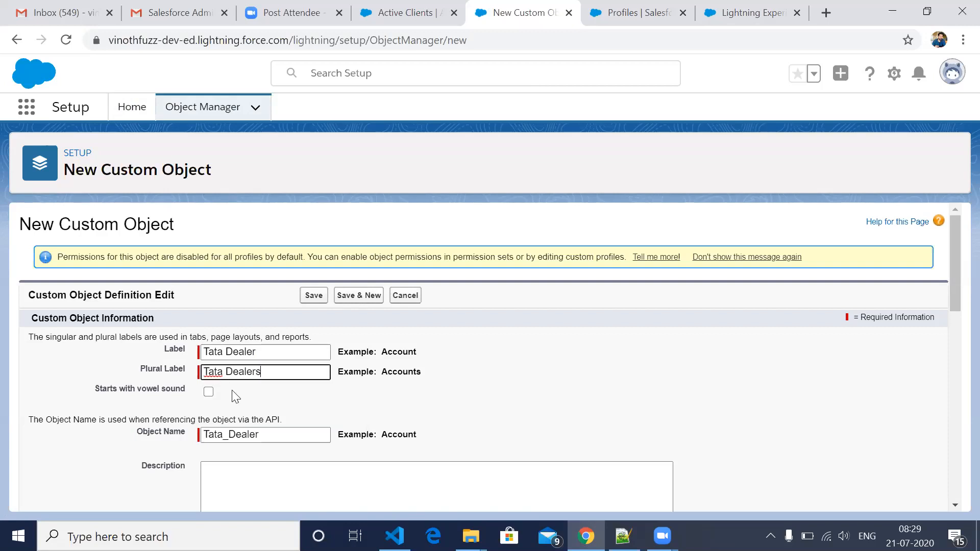
- Keep the remaining default options for the Tata Dealer object and save it
scroll(403, 438, "down", 5)
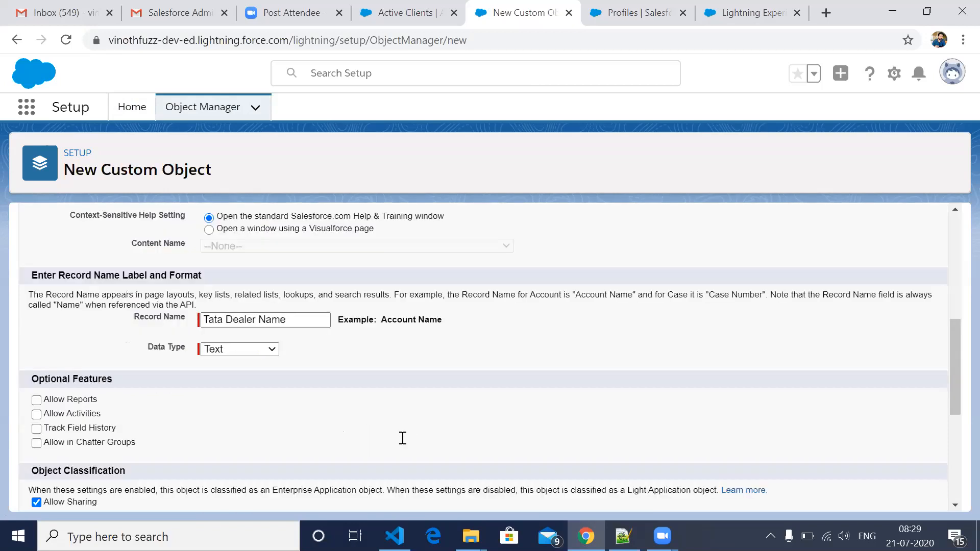
scroll(403, 437, "down", 3)
scroll(403, 437, "down", 2)
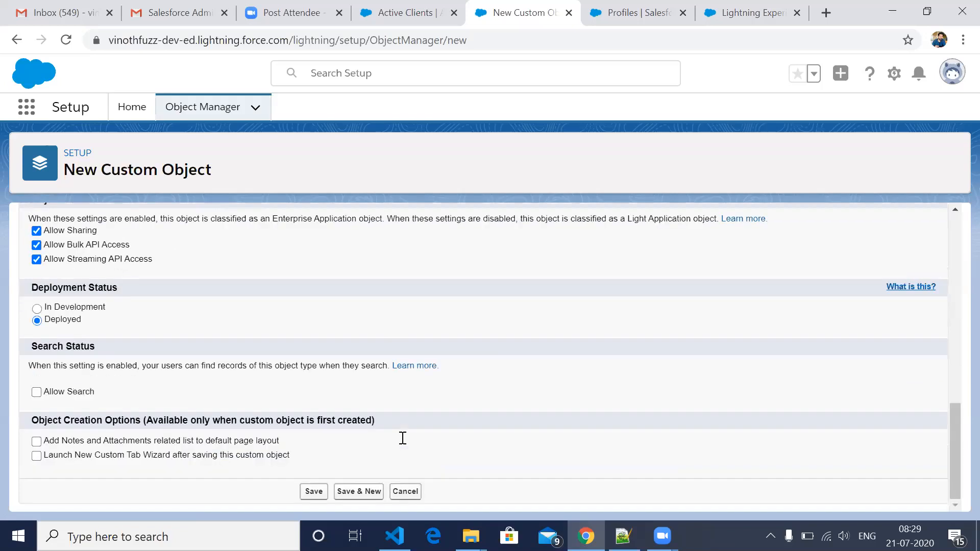
left_click(315, 493)
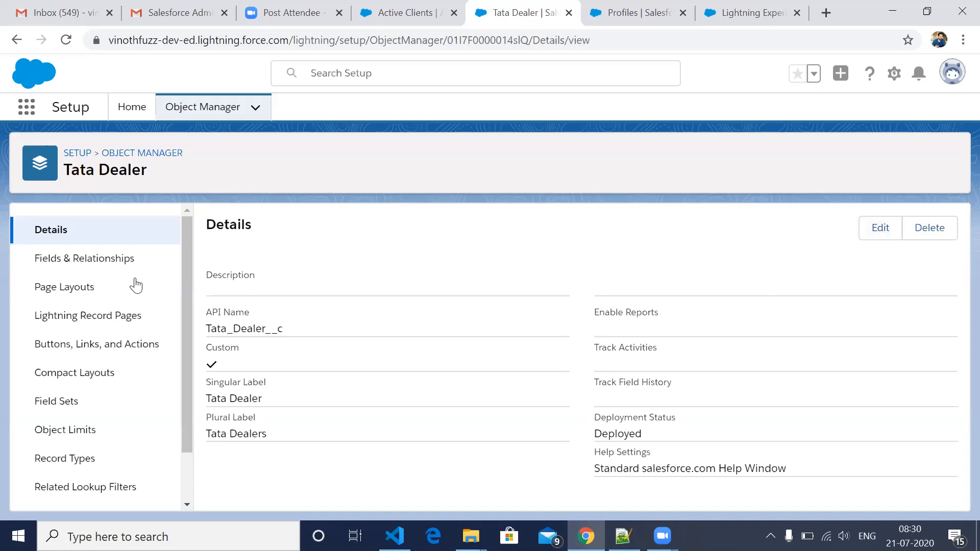
- Start a new custom field on the Tata Dealer object, choose the Text data type and continue to the field details
left_click(103, 263)
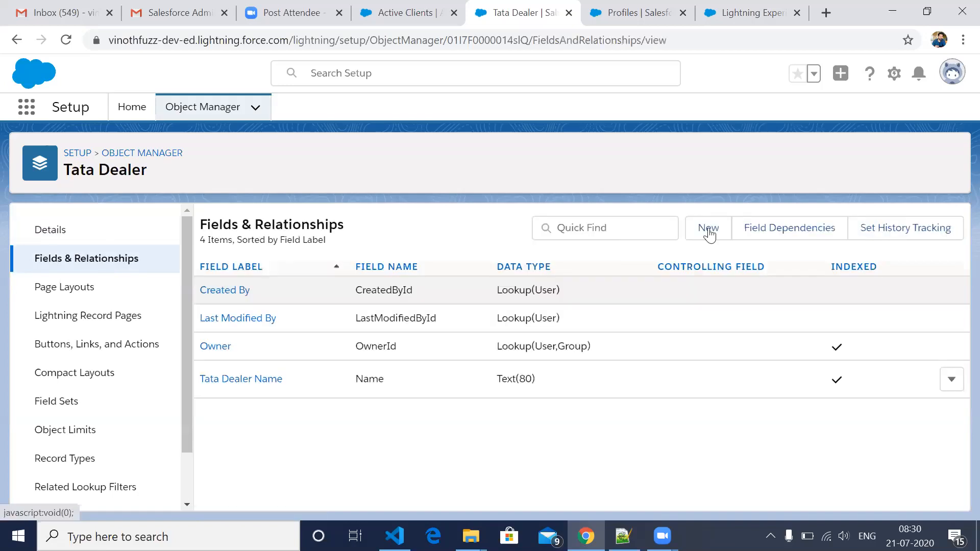
left_click(707, 228)
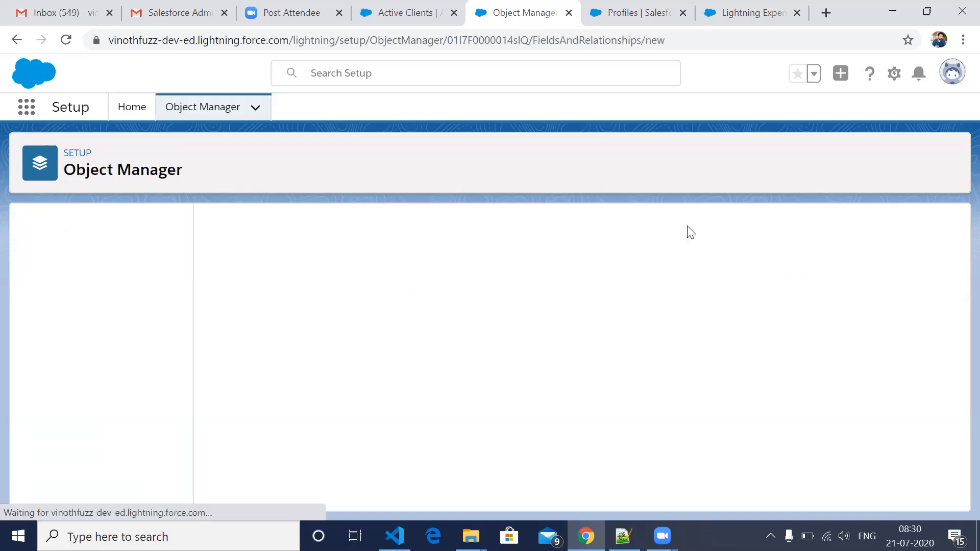
scroll(228, 401, "down", 3)
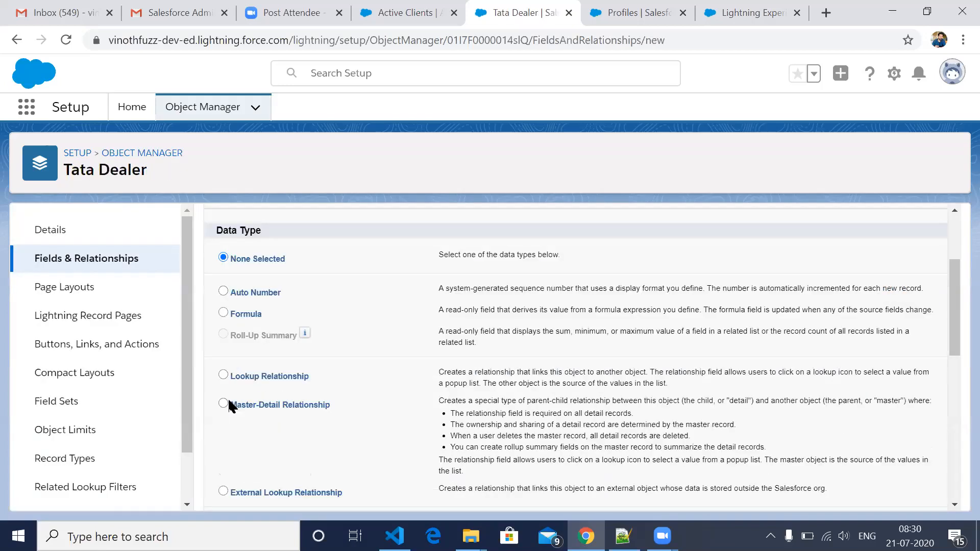
scroll(228, 401, "down", 5)
scroll(228, 403, "down", 2)
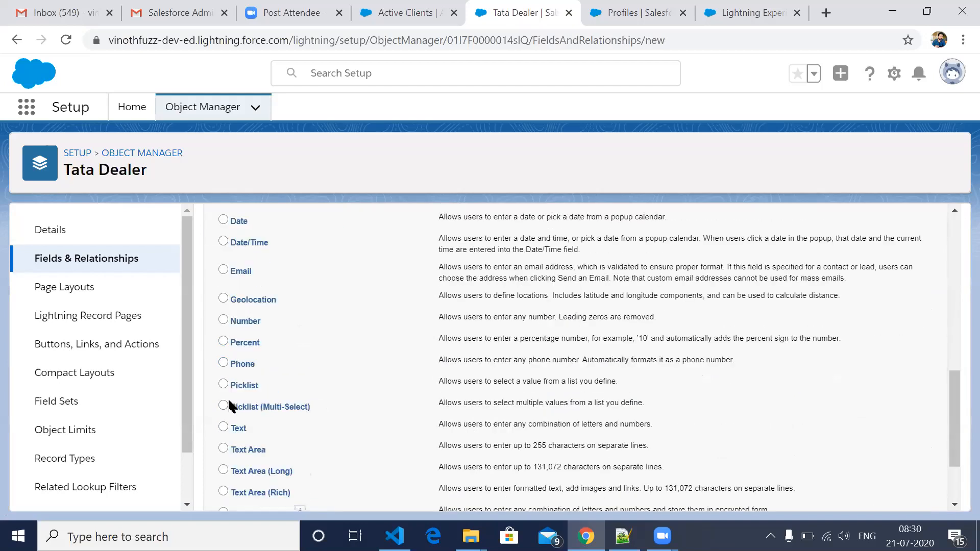
scroll(226, 415, "down", 1)
left_click(225, 414)
scroll(891, 305, "up", 10)
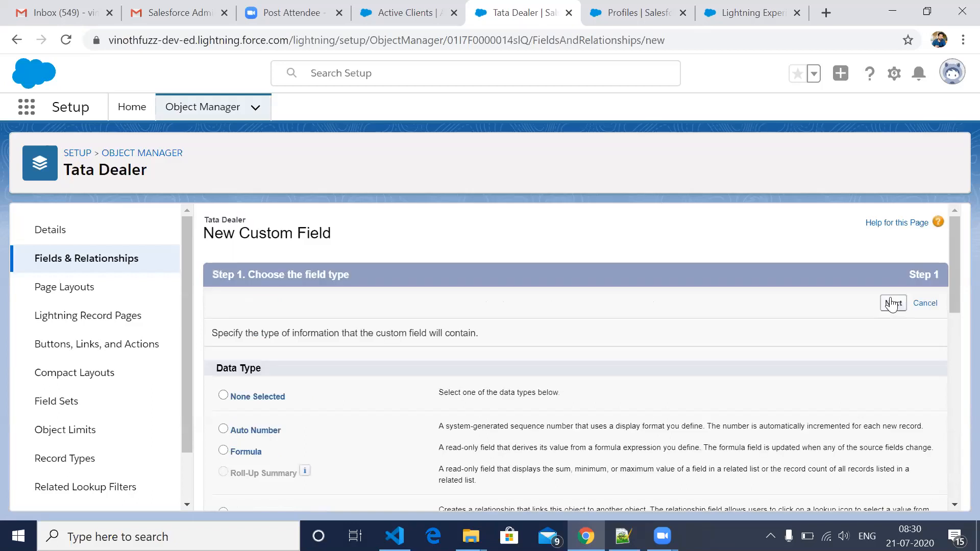
left_click(891, 305)
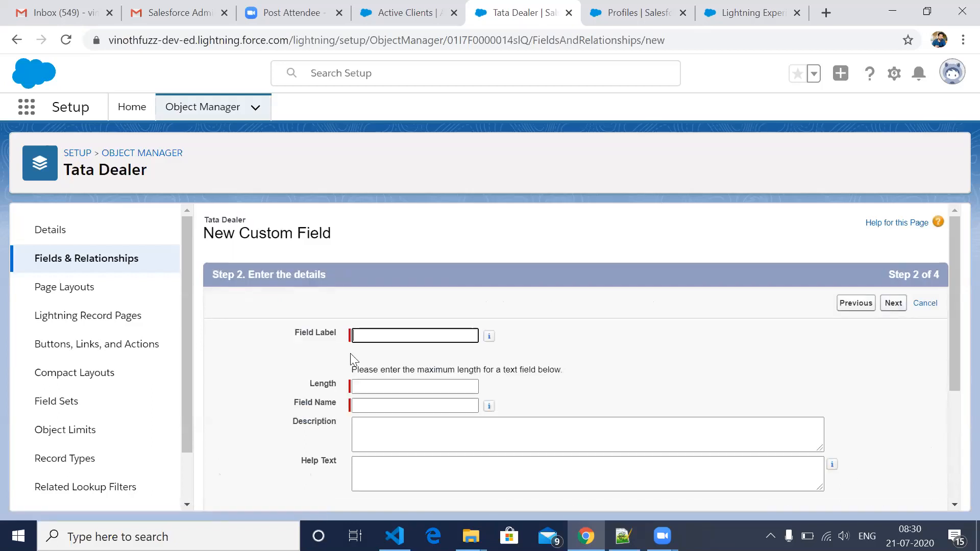
- Enter Location as the new text field's label, correcting its capitalization
type("LOc")
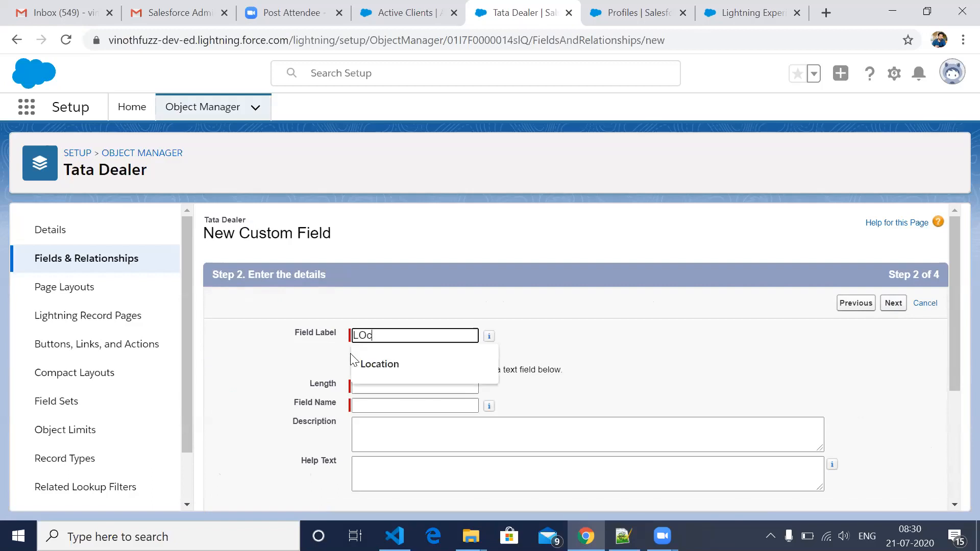
type("ation")
key("Tab")
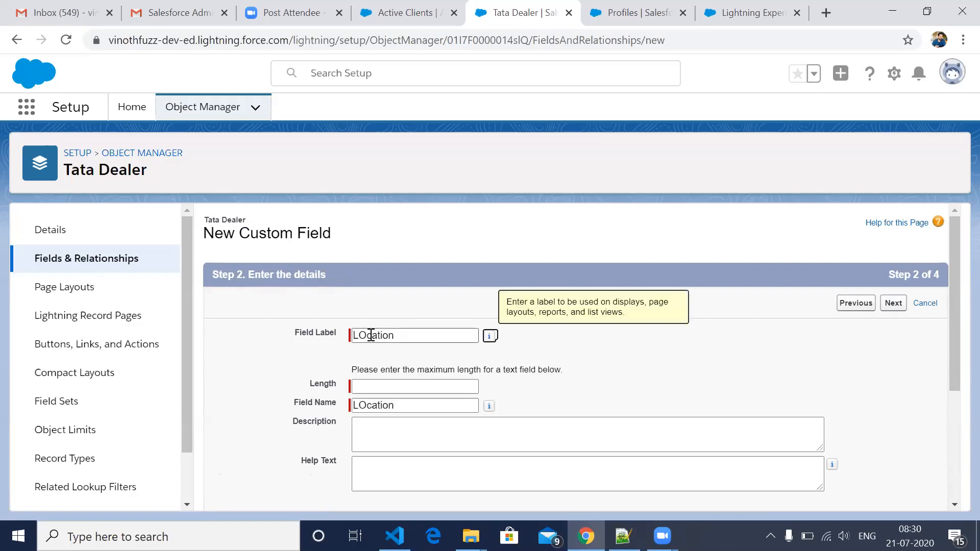
left_click(371, 335)
key("BackSpace")
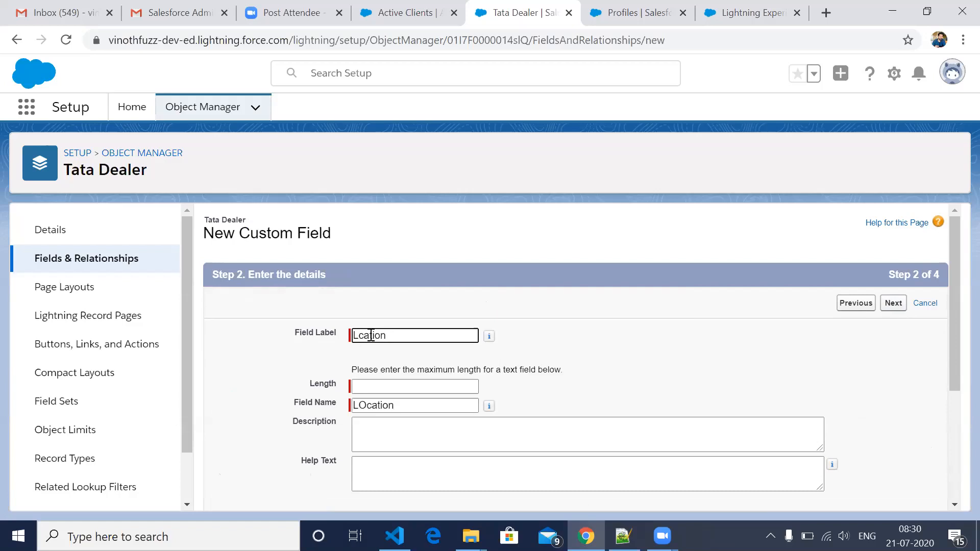
type("o")
key("Tab")
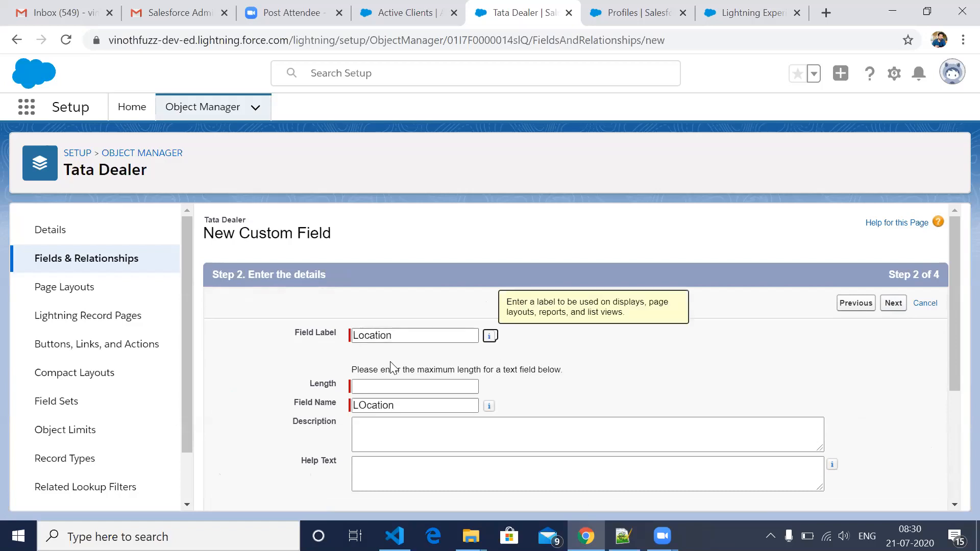
- Set the field's length to 15, correct the field name to Location and proceed to the field-level security step
left_click(389, 388)
type("1")
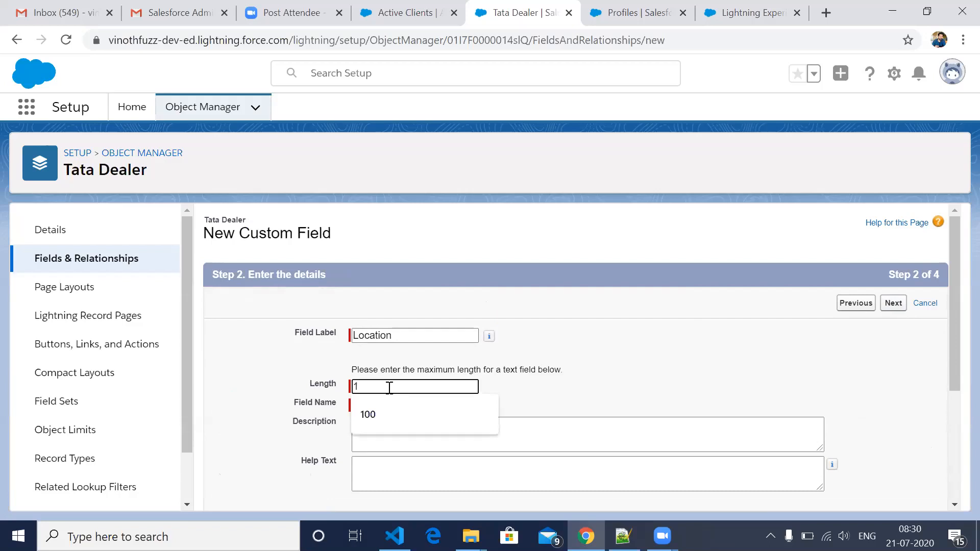
type("5")
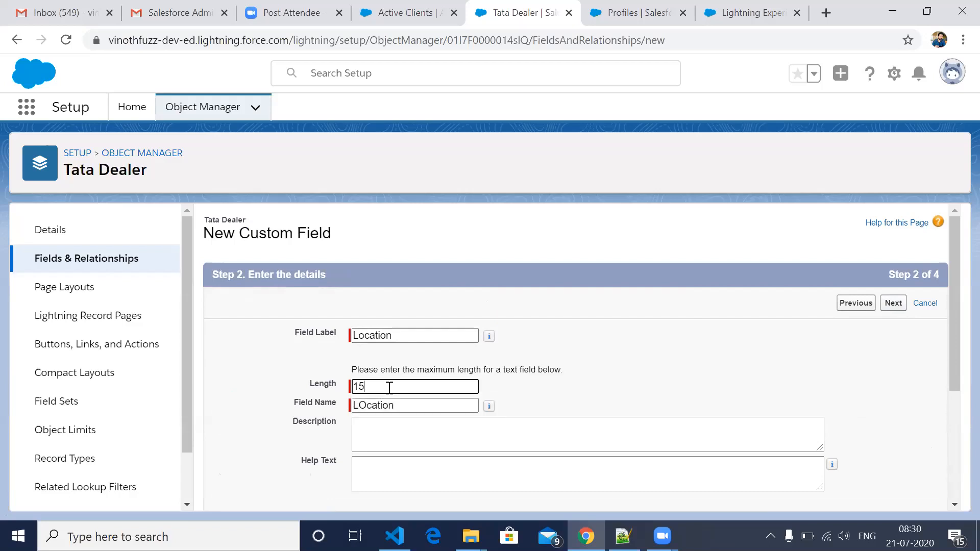
left_click(365, 406)
scroll(608, 405, "down", 4)
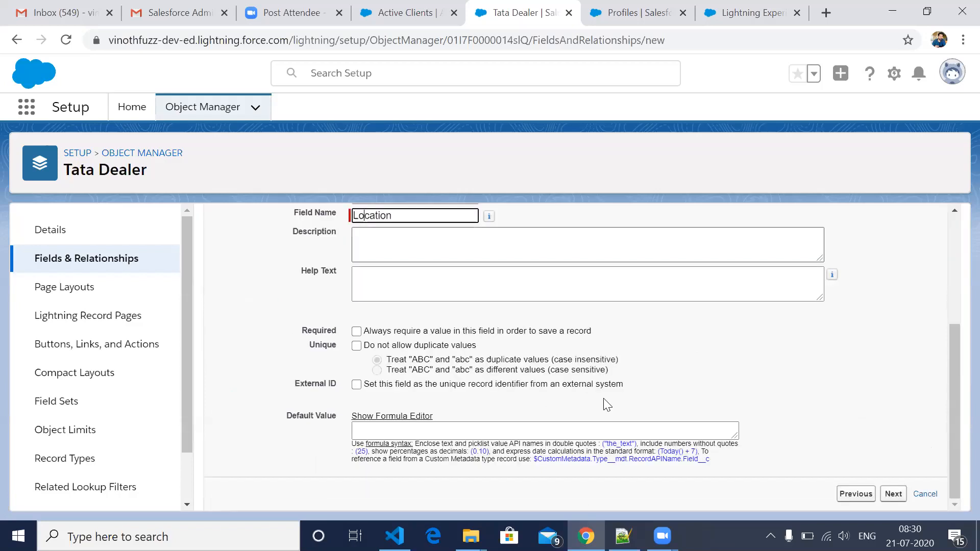
left_click(893, 494)
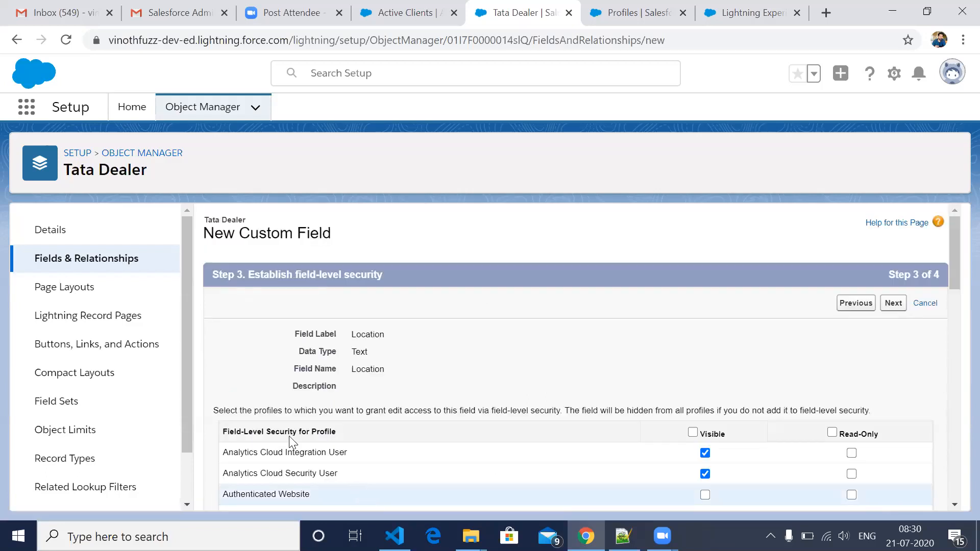
- Highlight the Field-Level Security for Profile heading, then switch to the Account Field-Level Security page for comparison
left_click_drag(223, 432, 297, 431)
left_click_drag(401, 418, 509, 384)
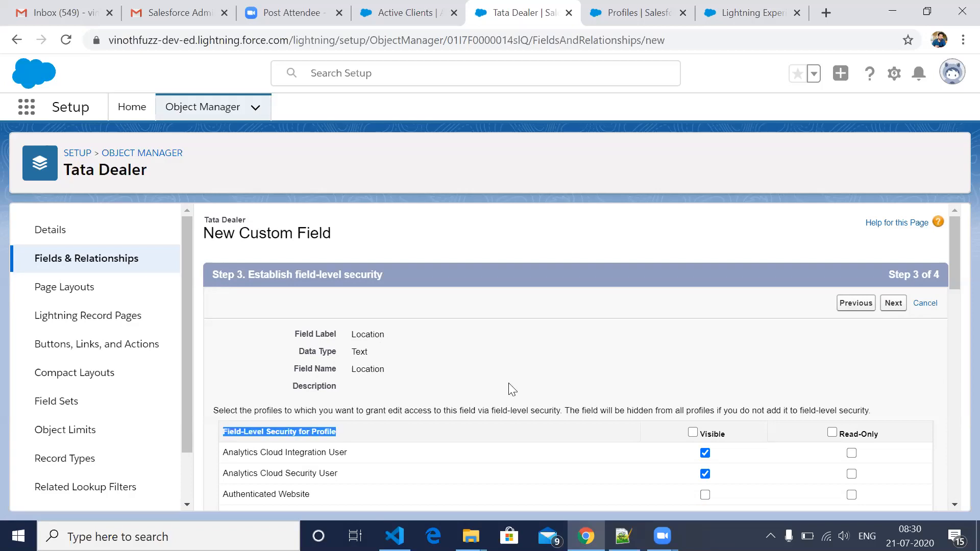
left_click(740, 14)
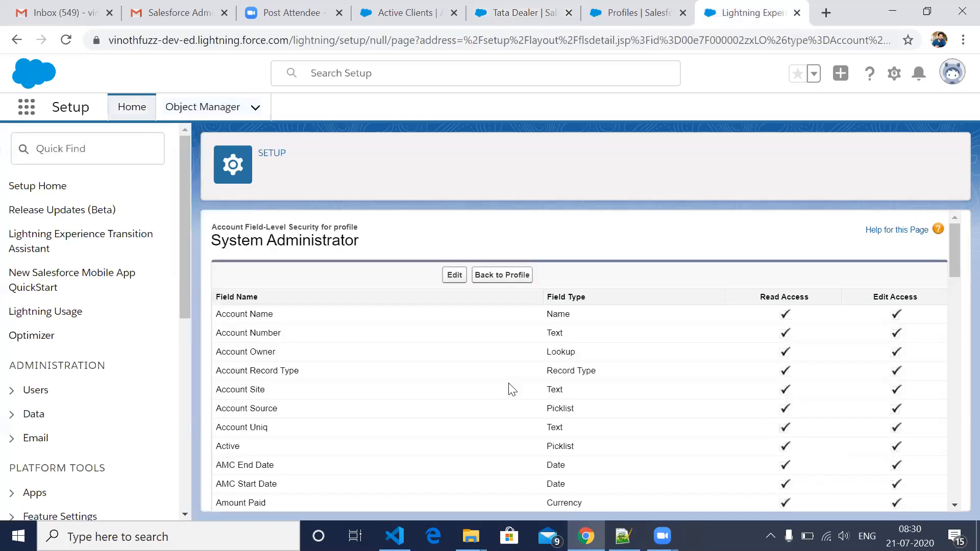
- Switch to the System Administrator profile page and look through its page layout assignments
left_click(655, 23)
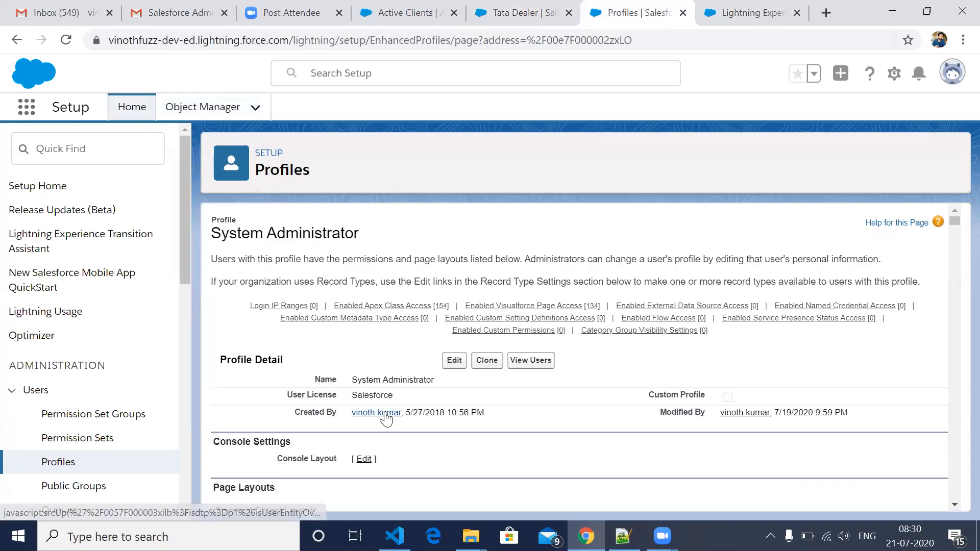
scroll(463, 333, "down", 4)
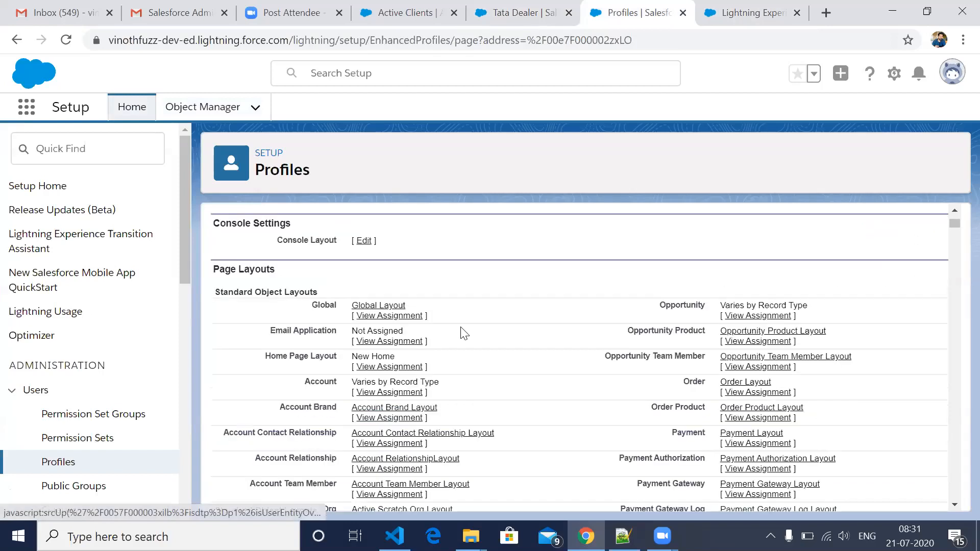
scroll(463, 333, "down", 1)
scroll(473, 323, "down", 12)
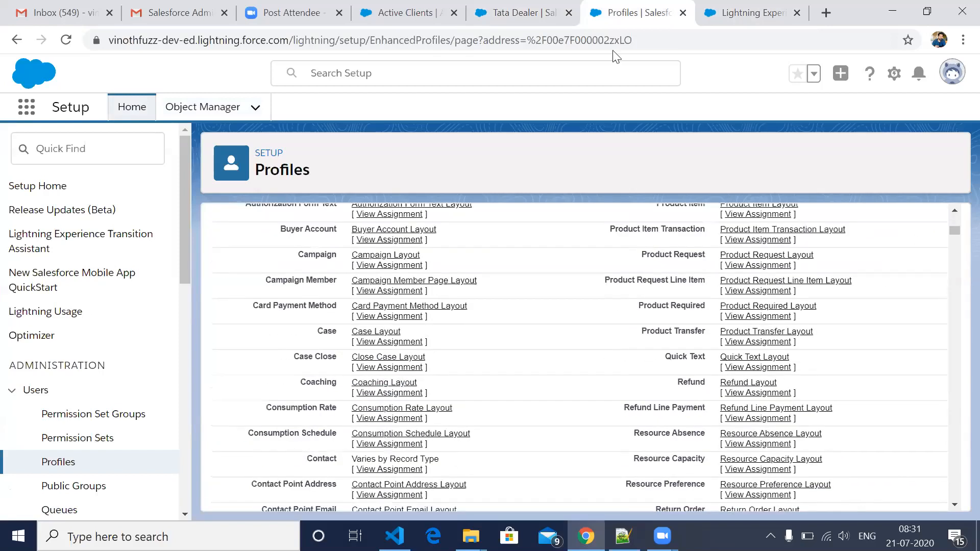
- Return to the Tata Dealer Location field's security step and clear the Visible setting for all profiles
left_click(527, 24)
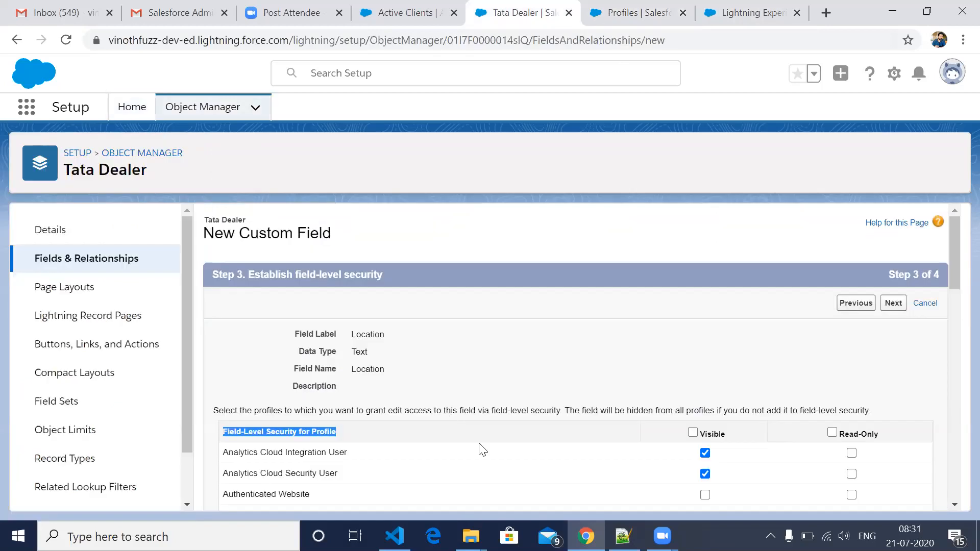
scroll(482, 449, "down", 2)
scroll(482, 449, "down", 2)
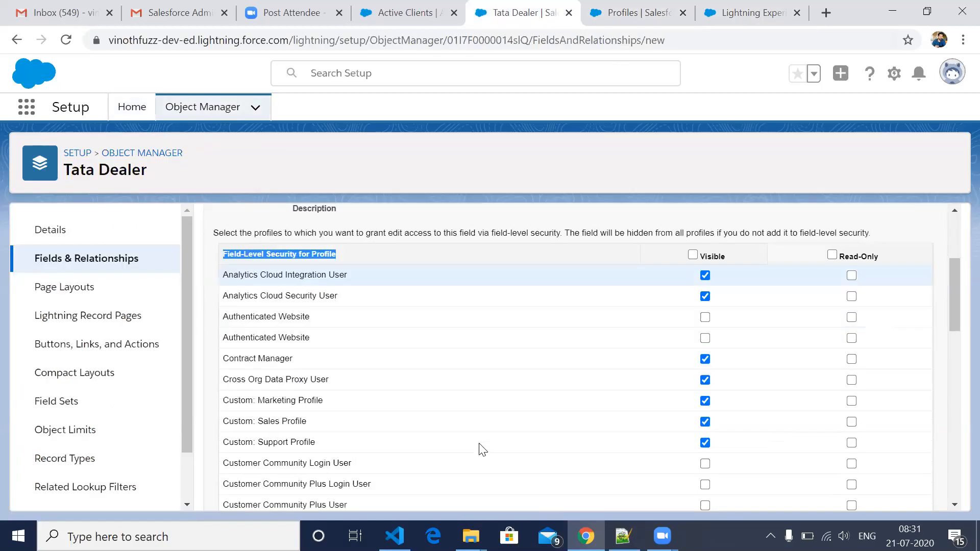
scroll(689, 342, "up", 2)
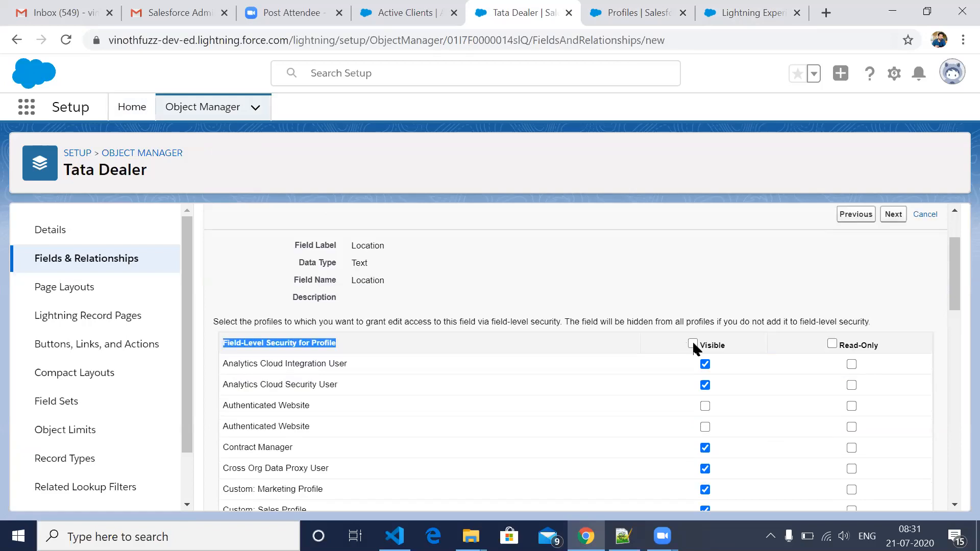
double_click(692, 343)
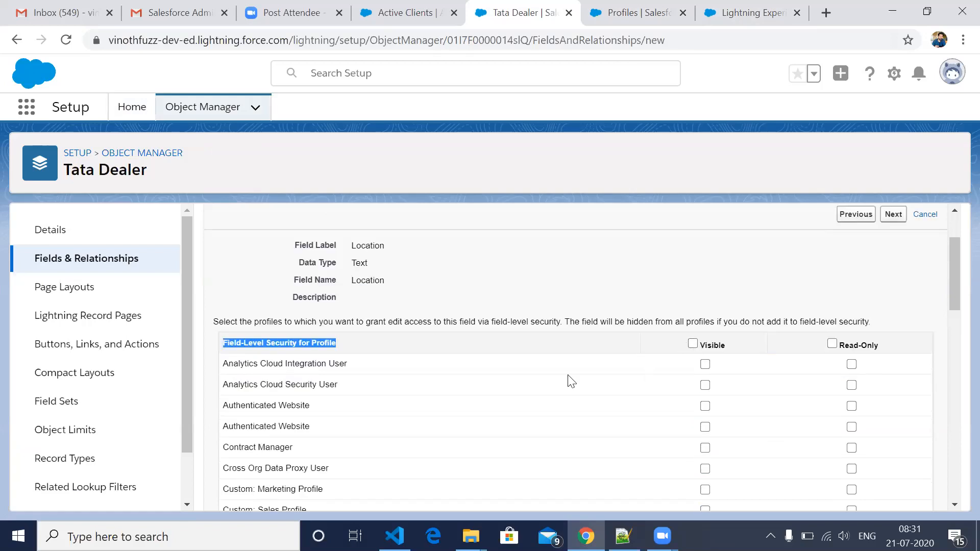
- Make the Location field visible and read-only for System Administrator, then save it with the Tata Dealer Layout included
scroll(569, 380, "down", 5)
scroll(684, 446, "down", 3)
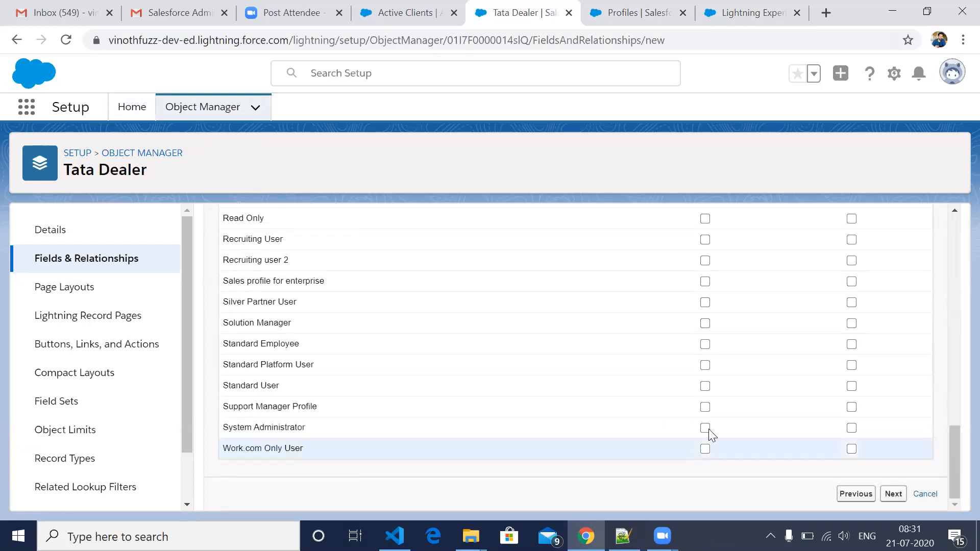
left_click(705, 428)
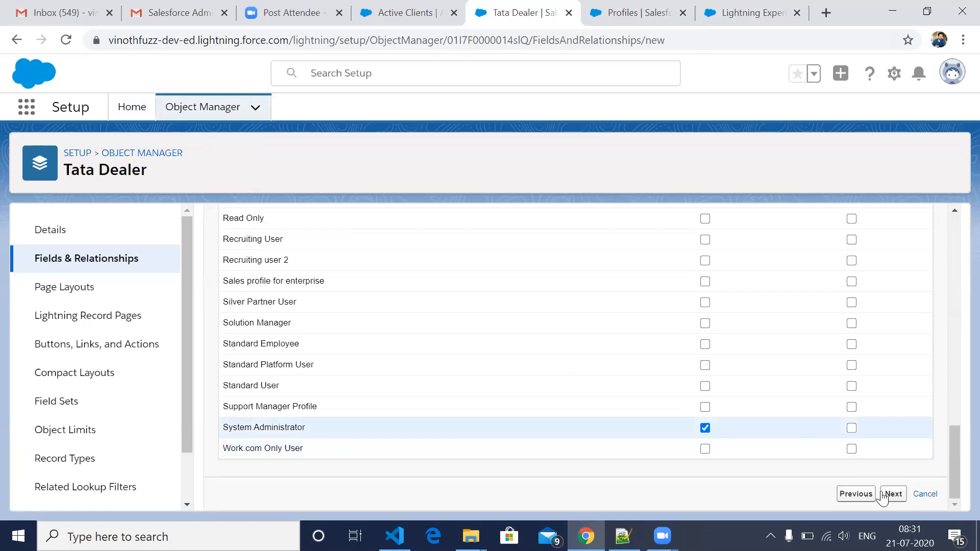
left_click(852, 429)
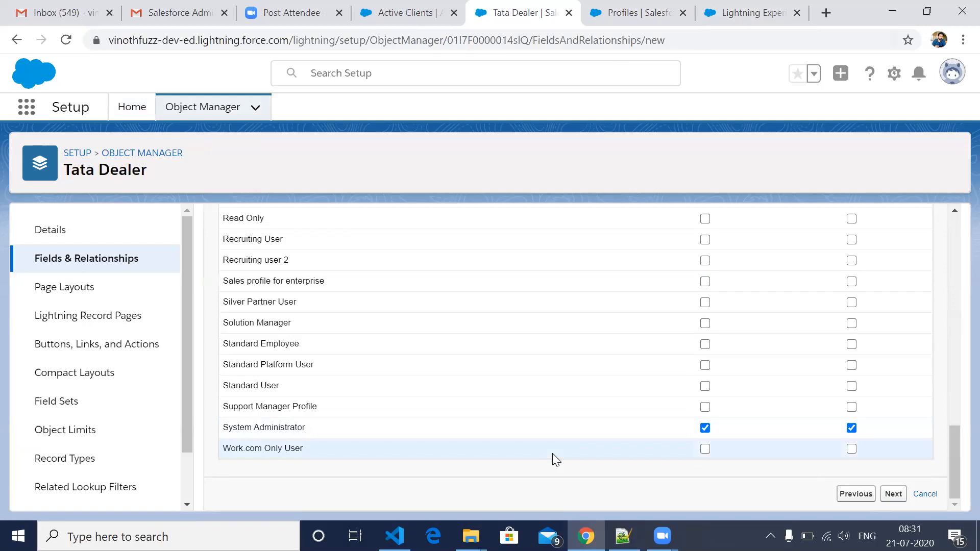
scroll(487, 434, "up", 2)
scroll(947, 417, "down", 3)
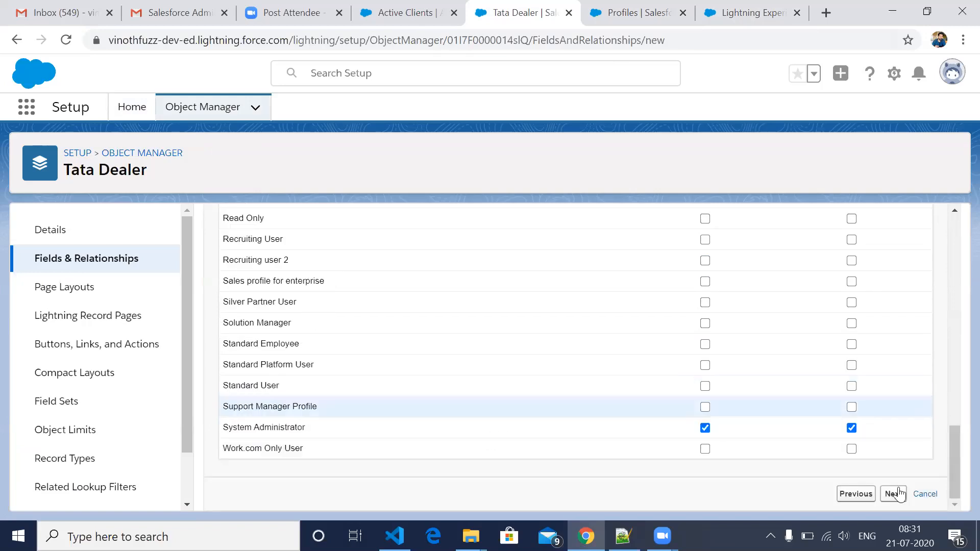
left_click(893, 494)
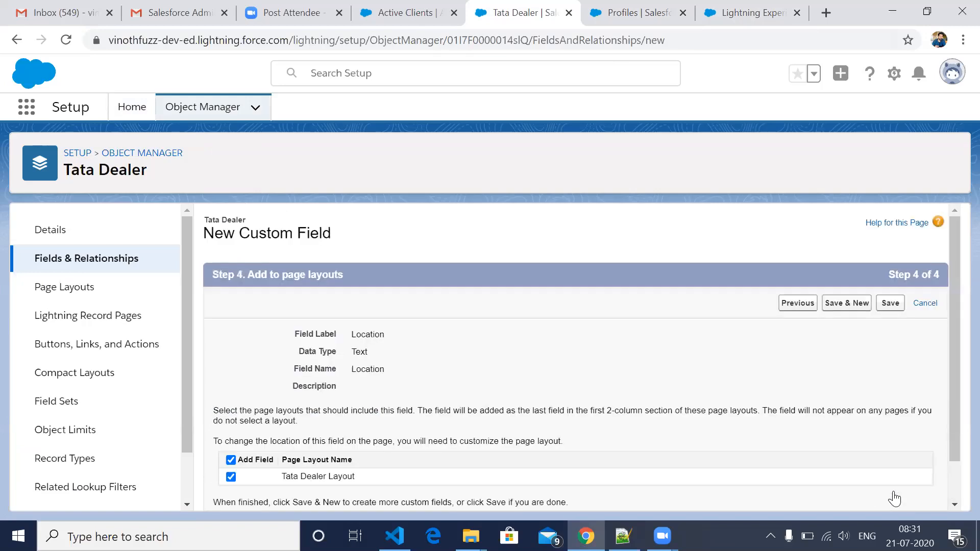
left_click(894, 307)
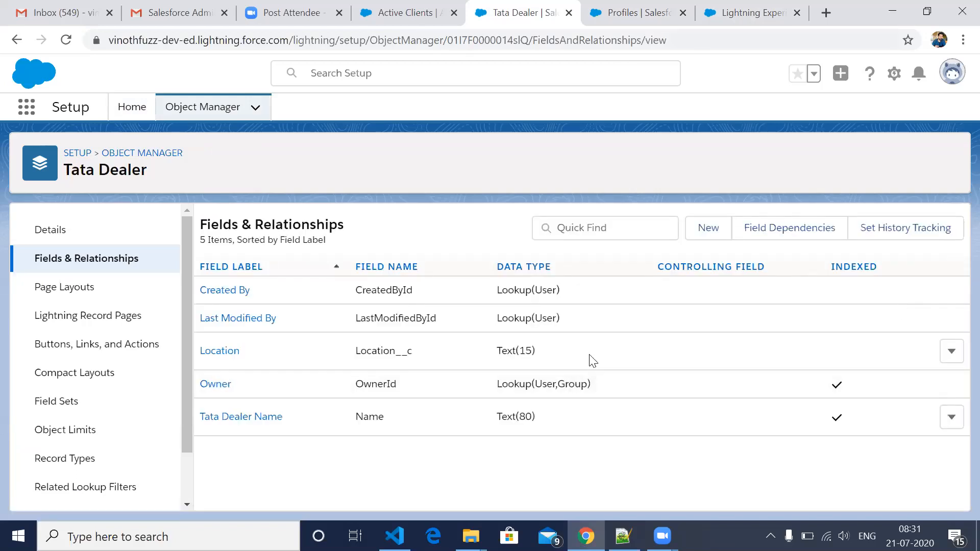
- Return to the System Administrator profile page and view its profile details and first layout settings
key("ctrl+Tab")
key("ctrl+Tab")
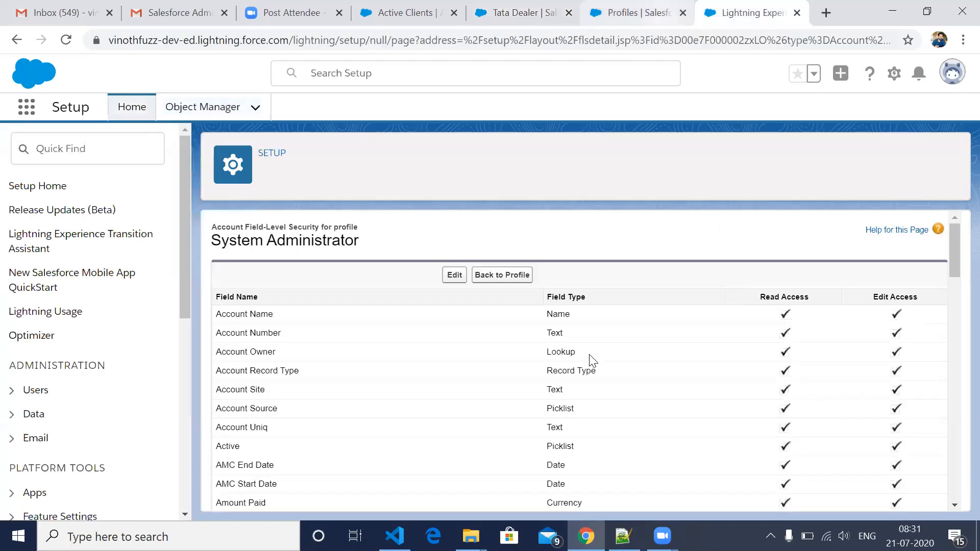
key("ctrl+shift+Tab")
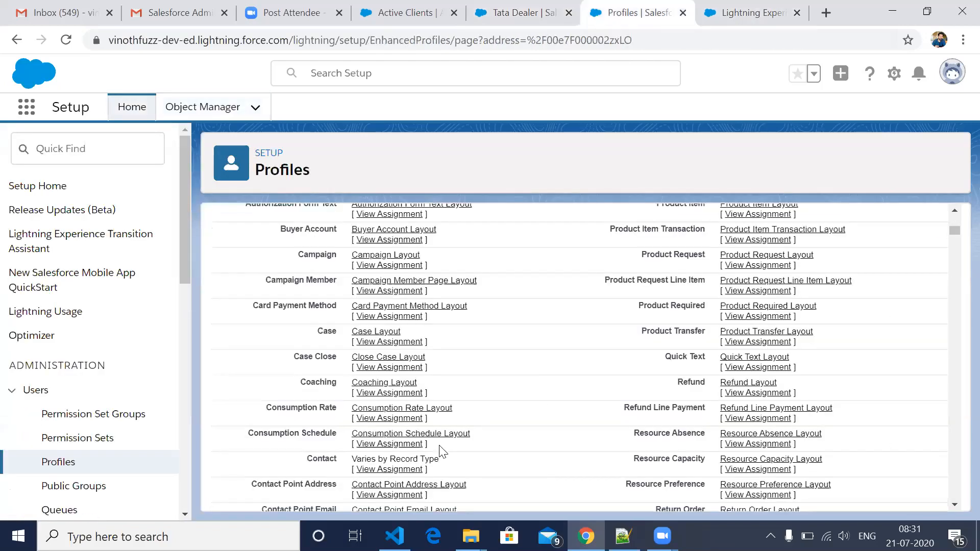
scroll(442, 451, "up", 10)
scroll(442, 452, "up", 5)
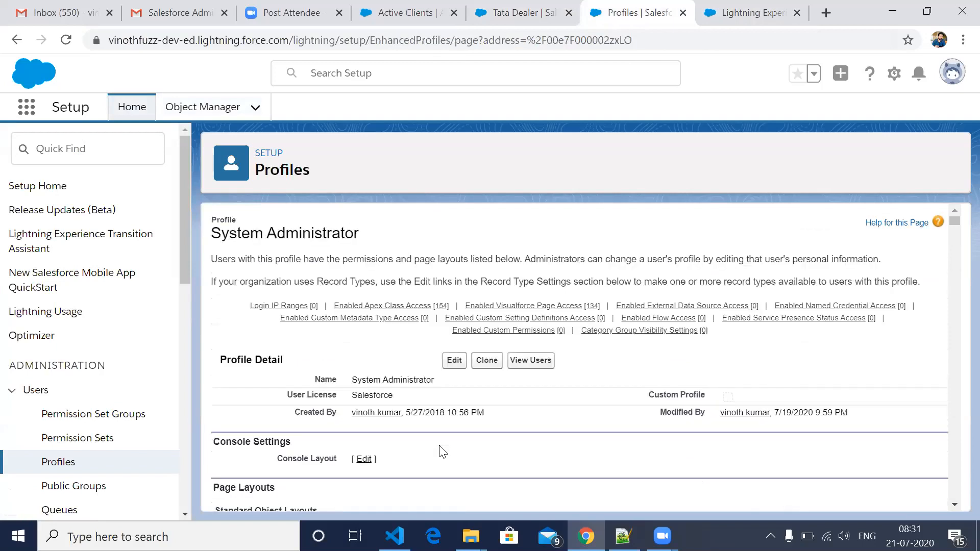
scroll(442, 451, "down", 3)
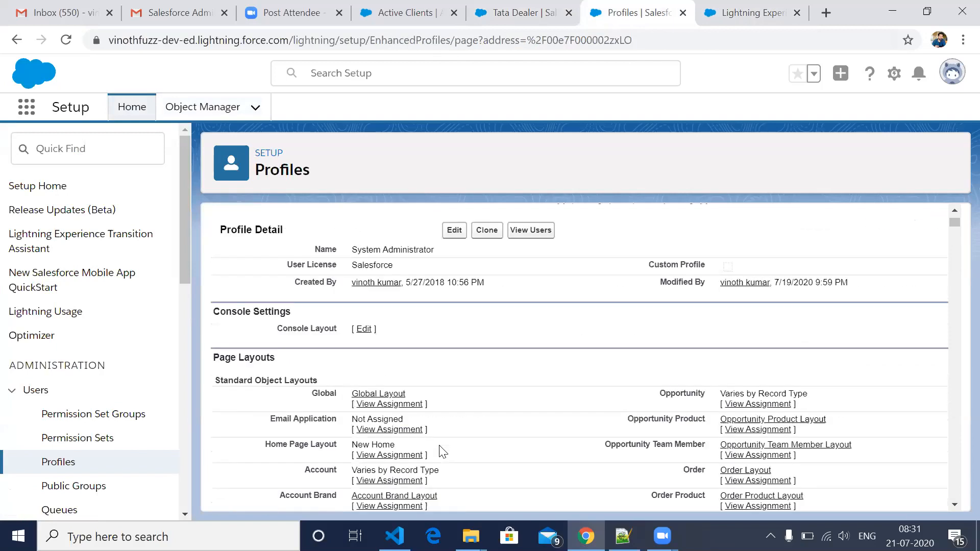
- Search the System Administrator profile page for "app" and step through the matches
key("ctrl+f")
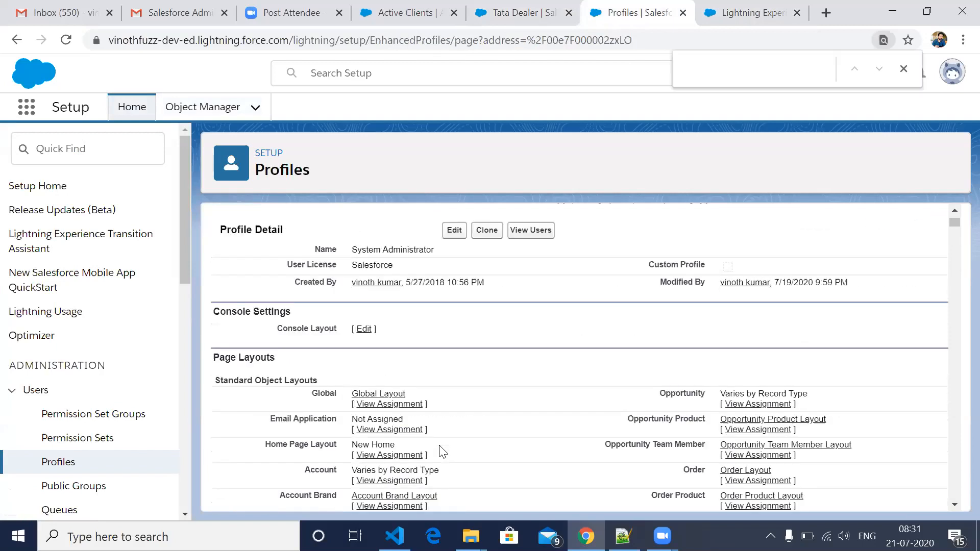
type("app")
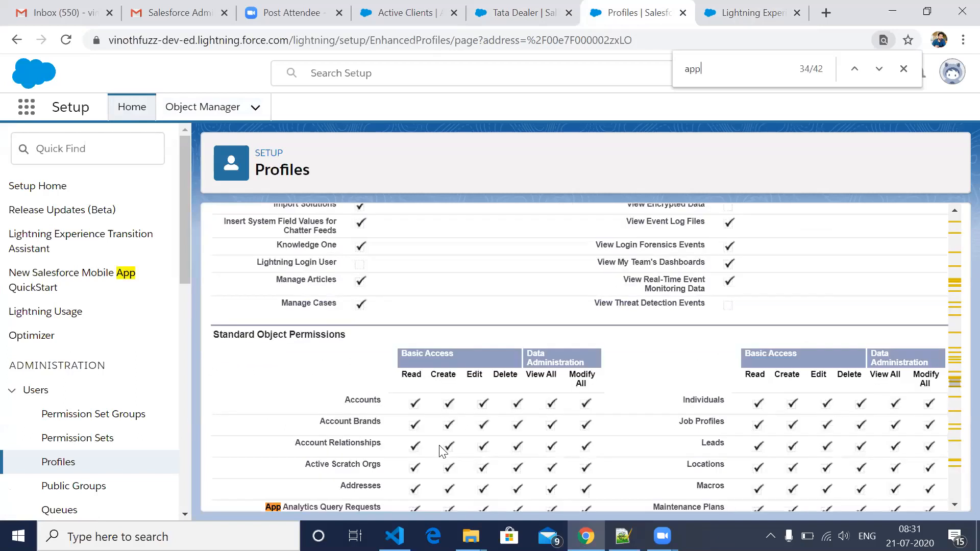
key("Return")
key("Return")
key("Return")
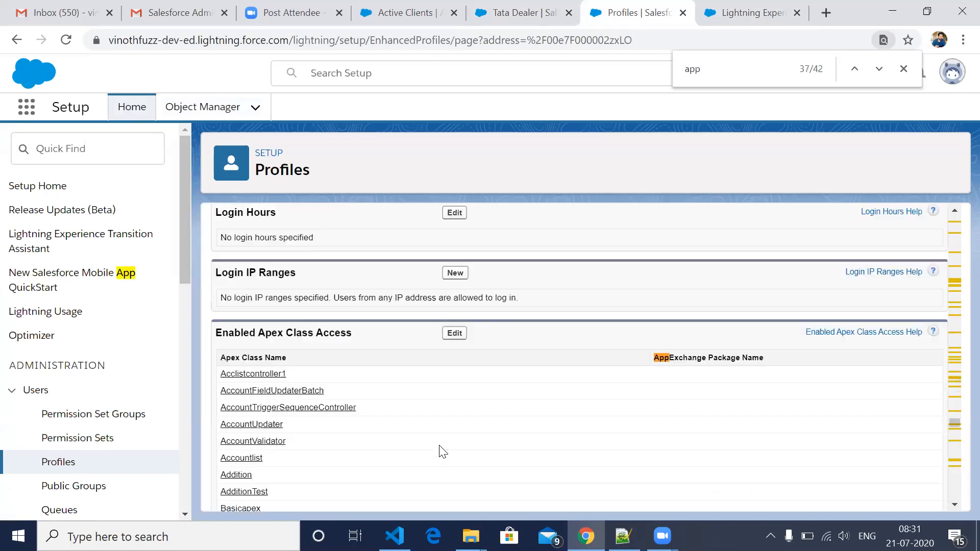
key("Return")
key("Return")
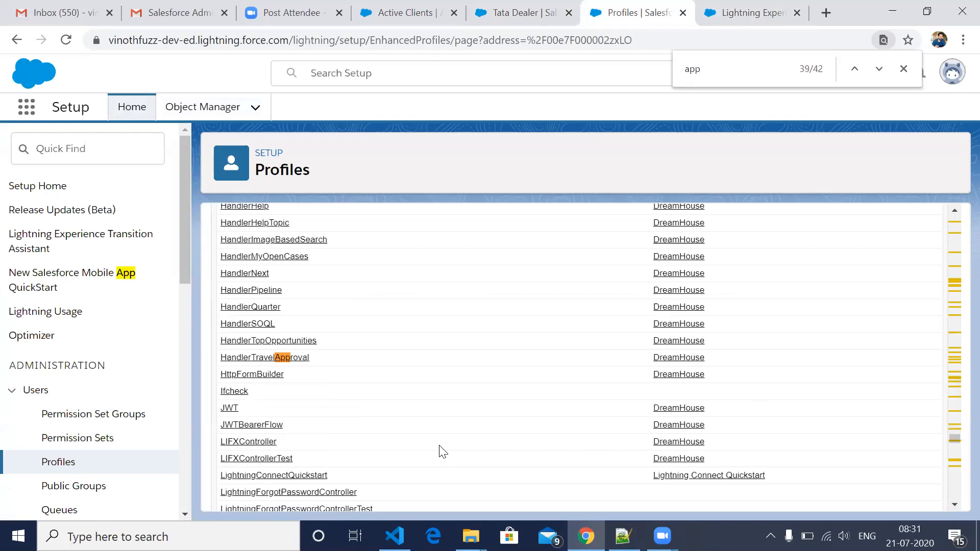
key("Return")
- Look back through the profile's Apex class access, login restrictions and general user permissions up to the page layouts
scroll(443, 452, "up", 5)
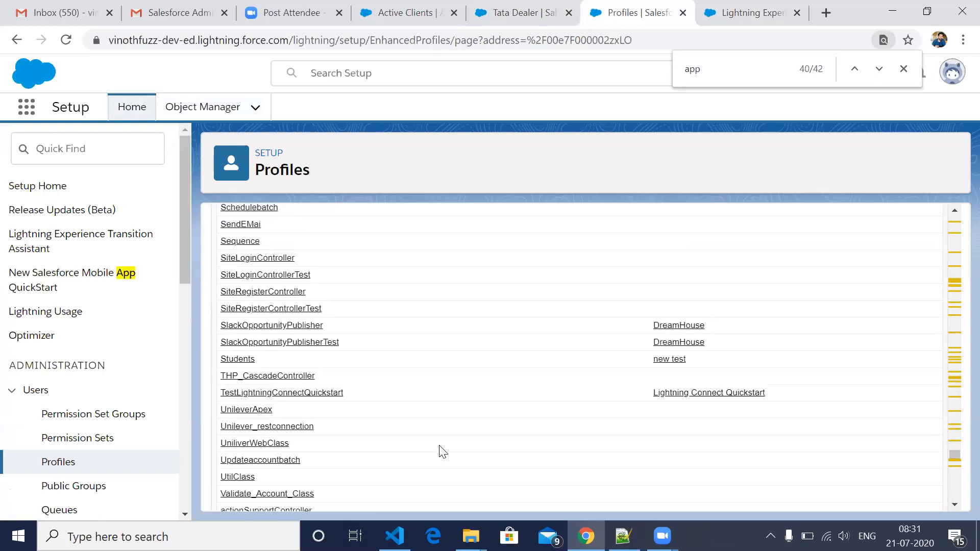
scroll(443, 452, "up", 10)
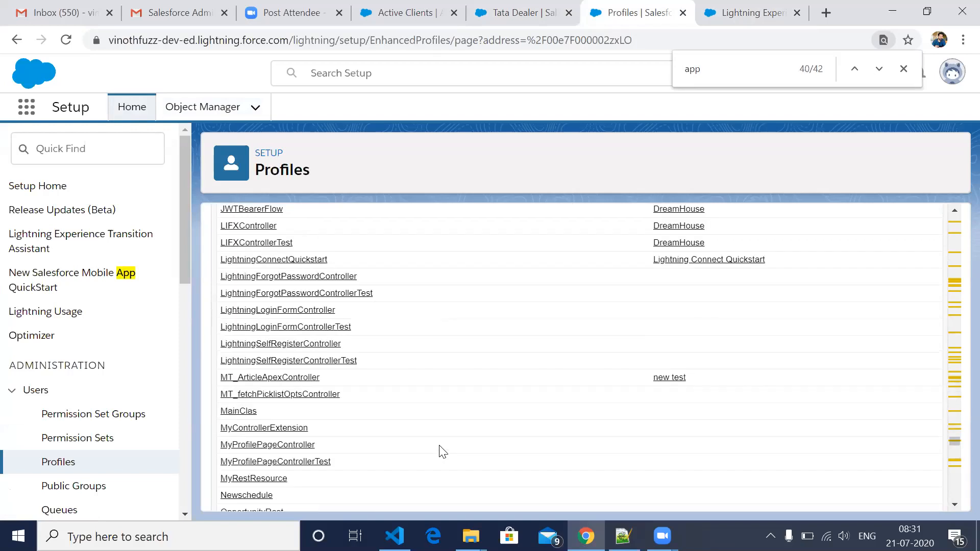
scroll(443, 452, "up", 10)
scroll(443, 452, "up", 10)
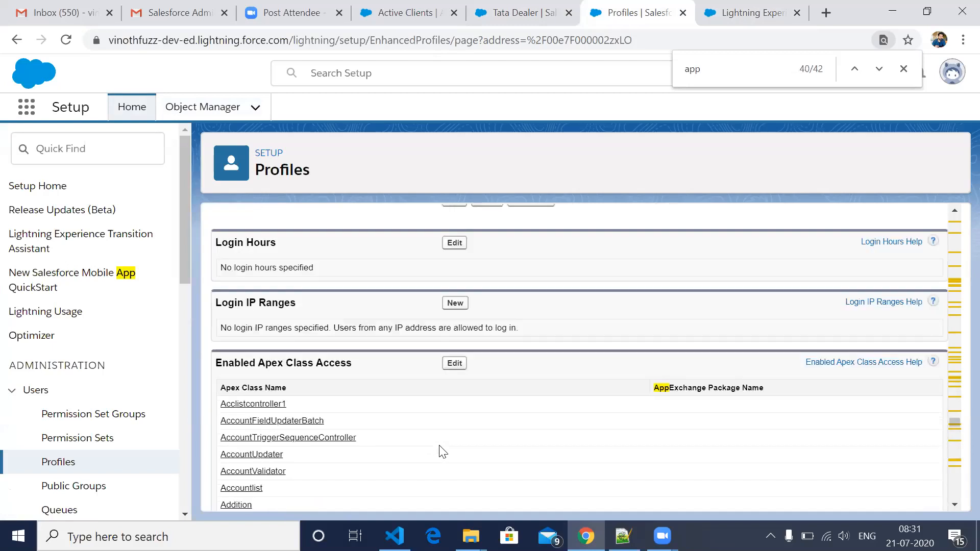
scroll(442, 452, "up", 10)
scroll(443, 452, "up", 10)
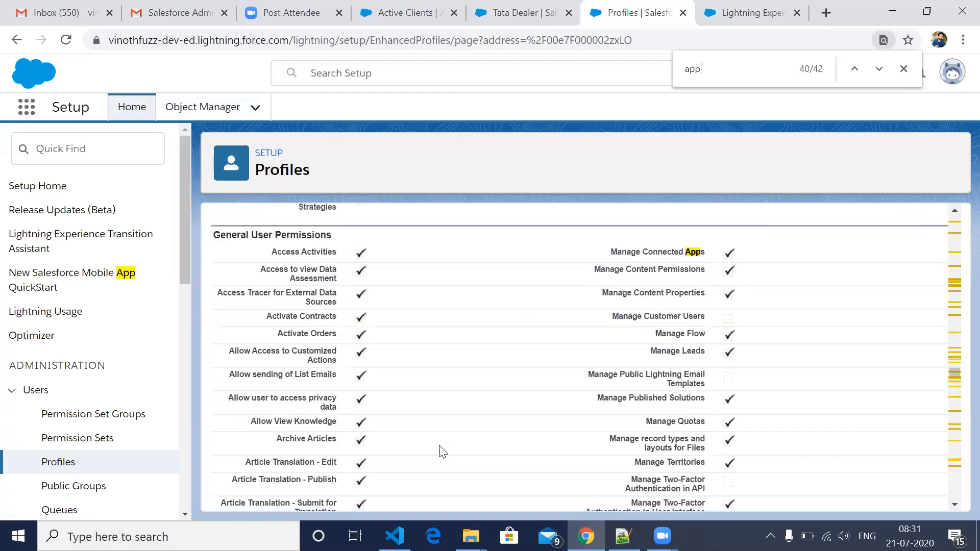
scroll(443, 452, "up", 10)
scroll(443, 452, "up", 10)
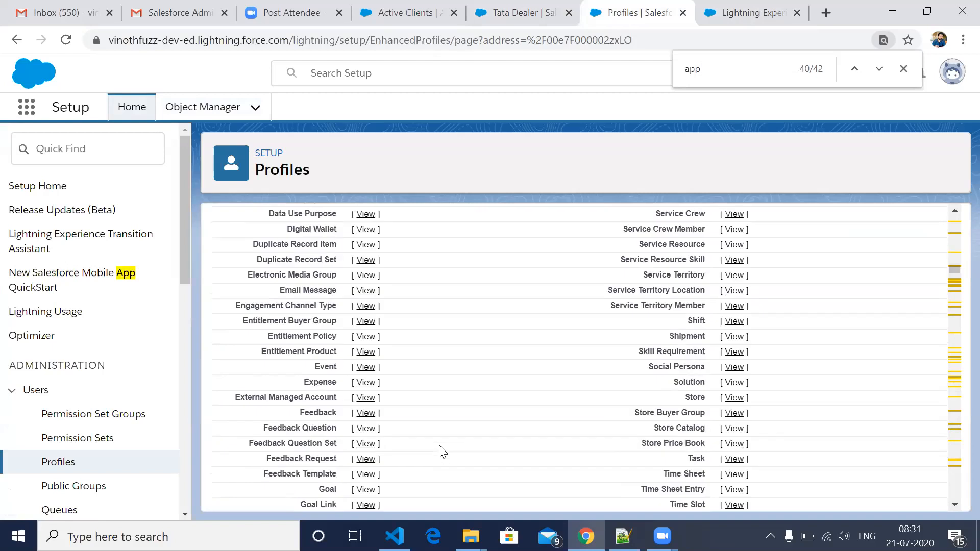
scroll(442, 452, "up", 10)
- Examine the profile's page layouts and field-level security lists down to the Custom App Settings section
scroll(443, 452, "down", 5)
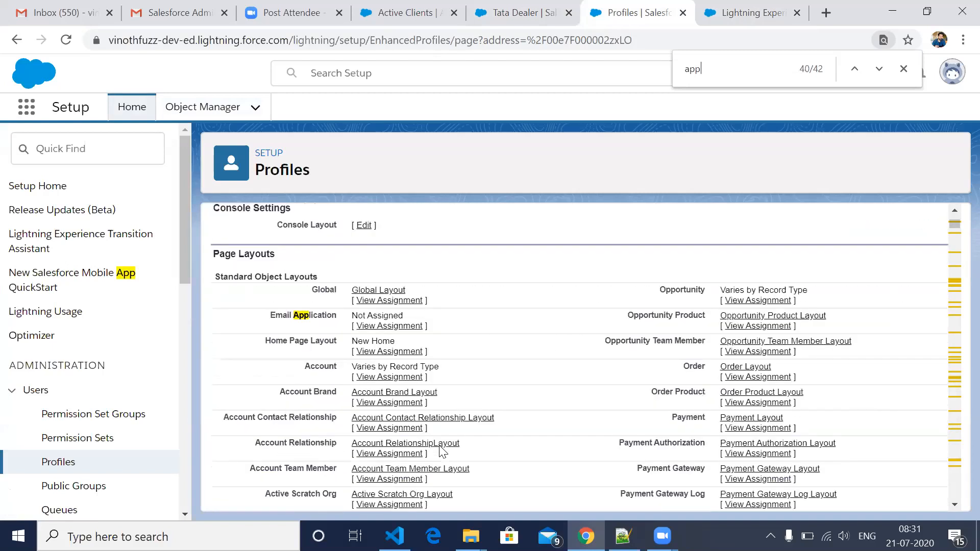
scroll(443, 452, "down", 10)
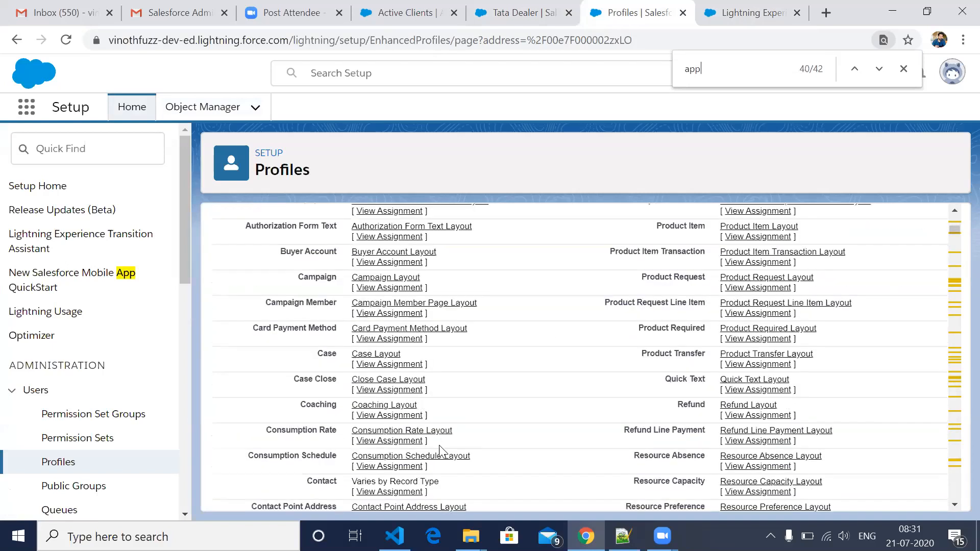
scroll(443, 452, "down", 10)
scroll(443, 452, "down", 10)
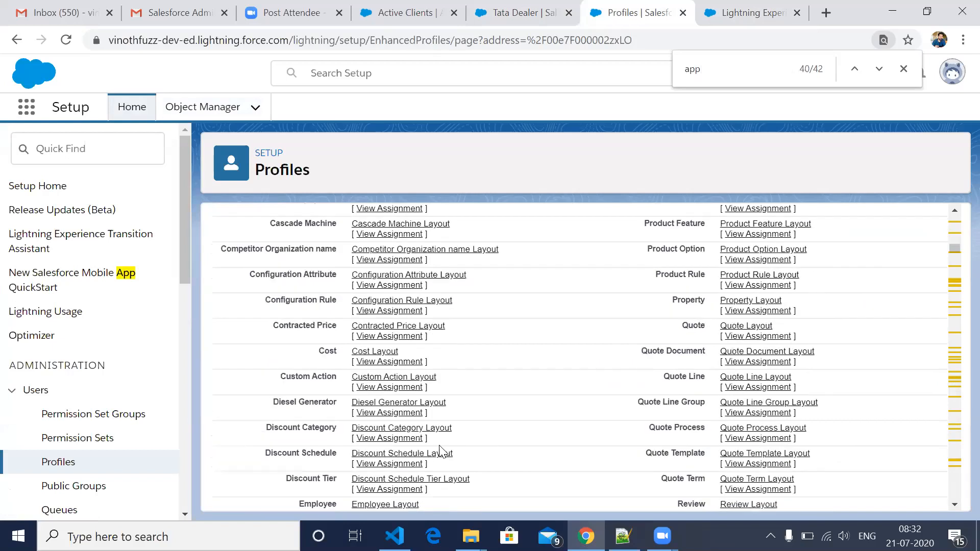
scroll(440, 451, "down", 4)
scroll(443, 452, "down", 5)
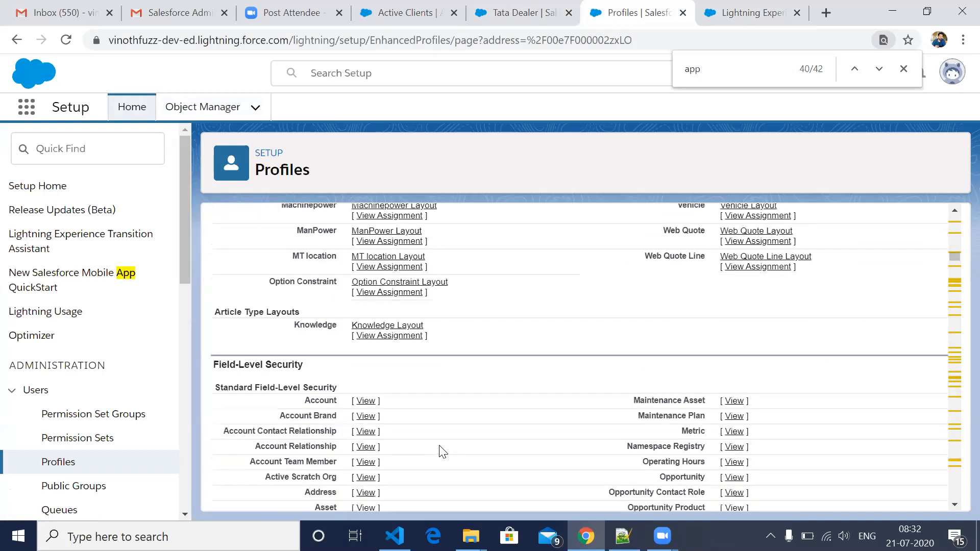
scroll(443, 452, "down", 5)
scroll(443, 452, "down", 3)
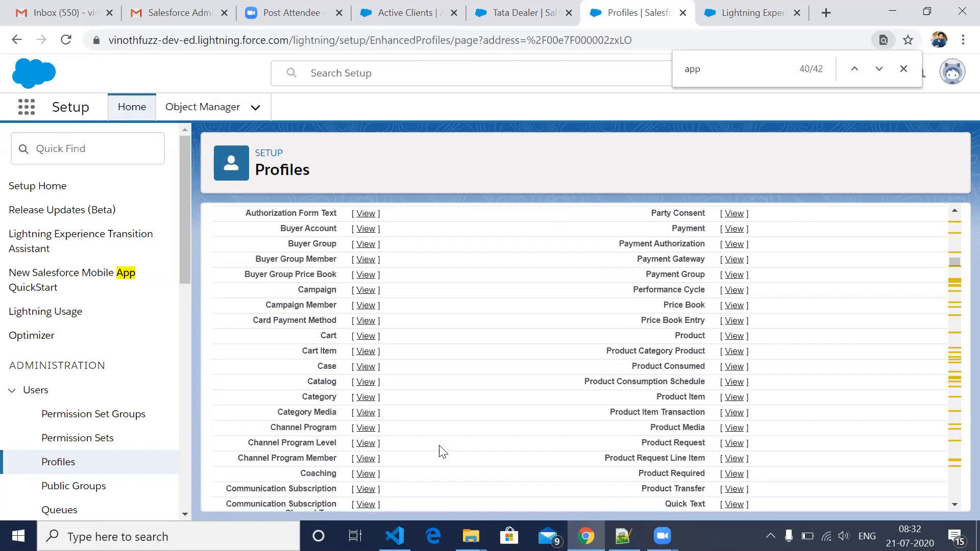
scroll(443, 452, "down", 3)
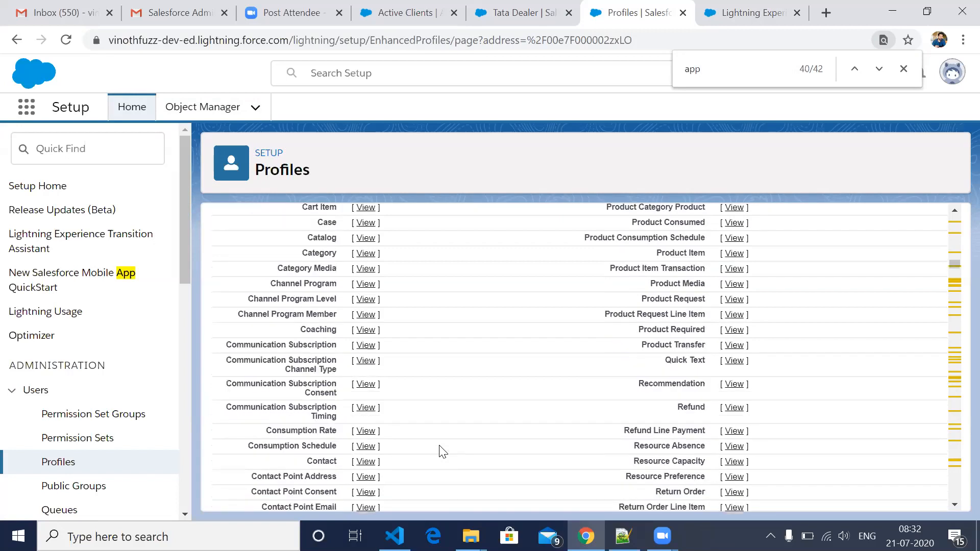
scroll(443, 452, "down", 5)
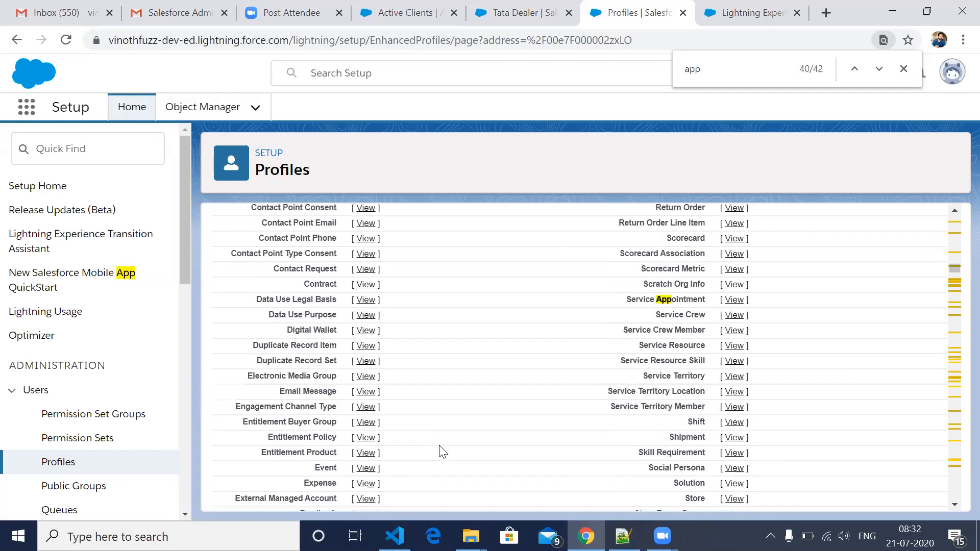
scroll(443, 452, "down", 5)
scroll(443, 452, "down", 5)
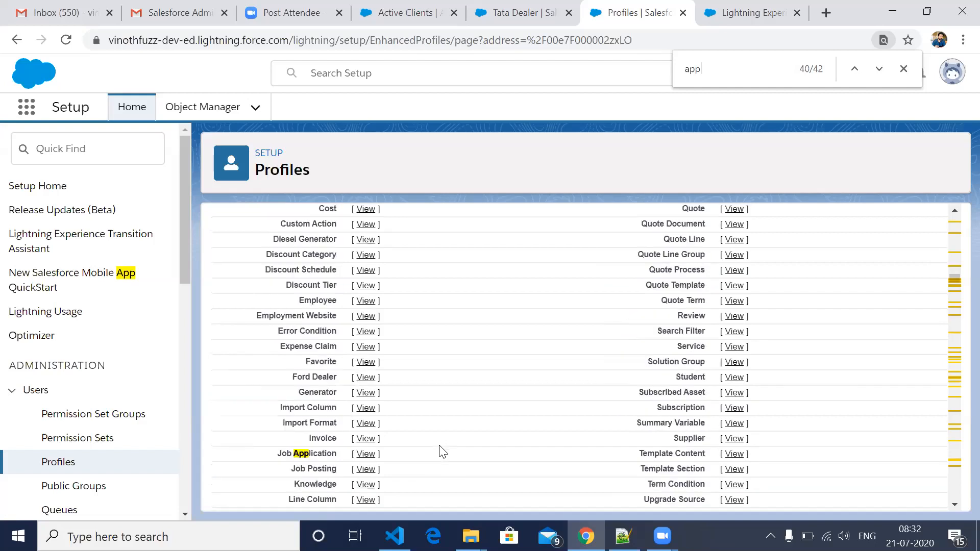
scroll(443, 452, "down", 4)
scroll(443, 452, "down", 1)
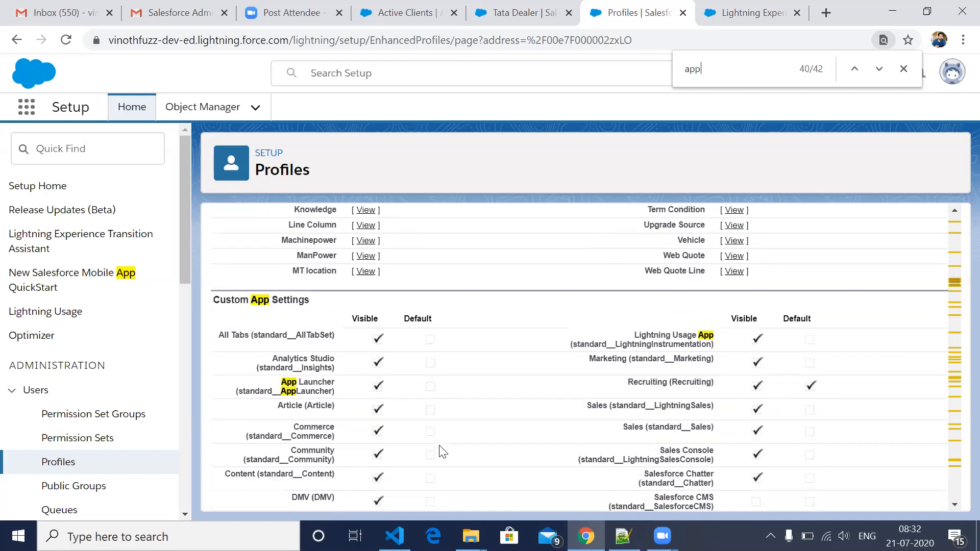
- Edit the System Administrator profile to make the Ford Application custom app not visible, and save the profile
scroll(443, 452, "down", 1)
scroll(443, 452, "up", 5)
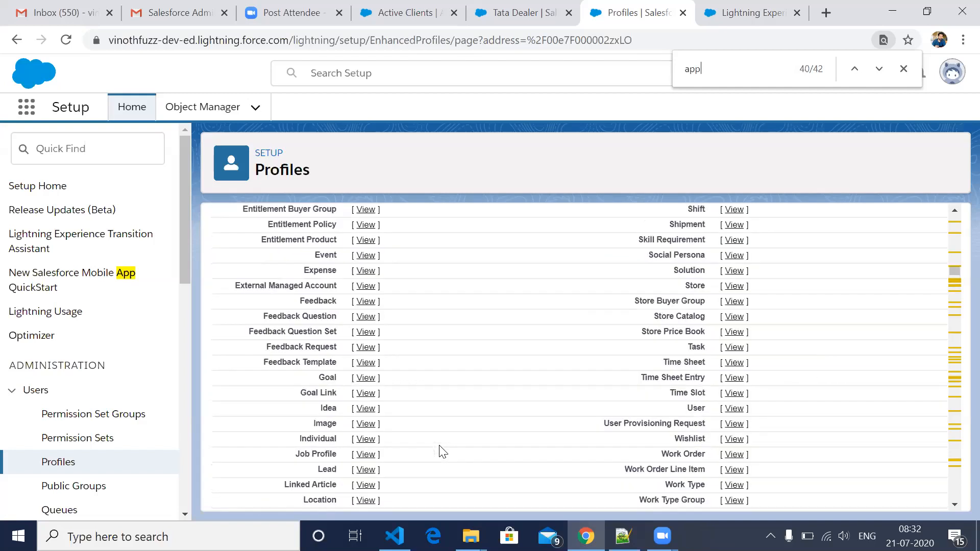
scroll(443, 452, "up", 5)
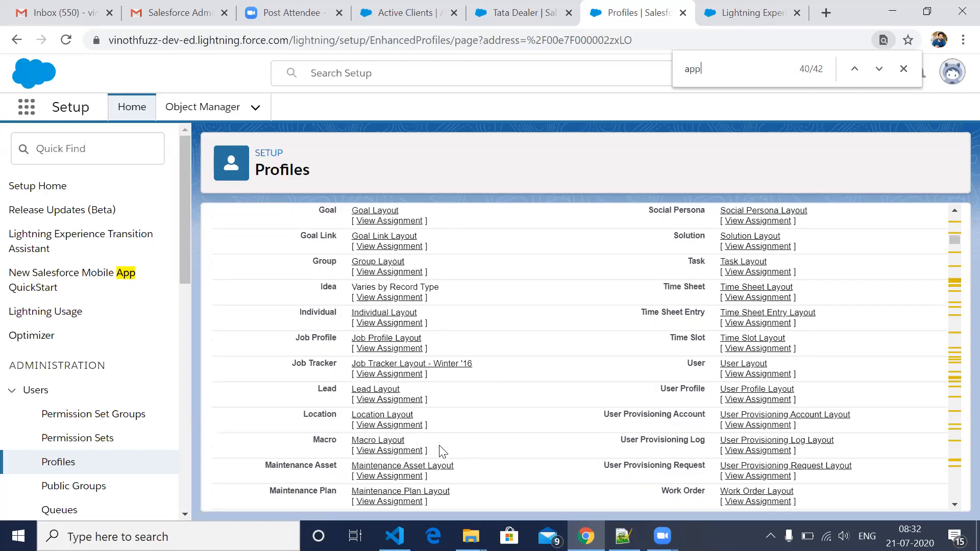
scroll(443, 453, "up", 10)
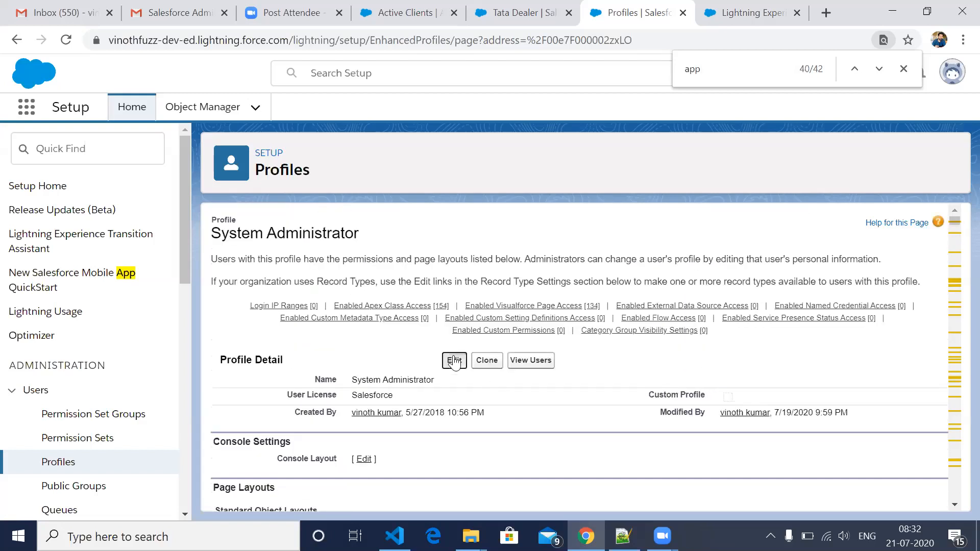
left_click(454, 360)
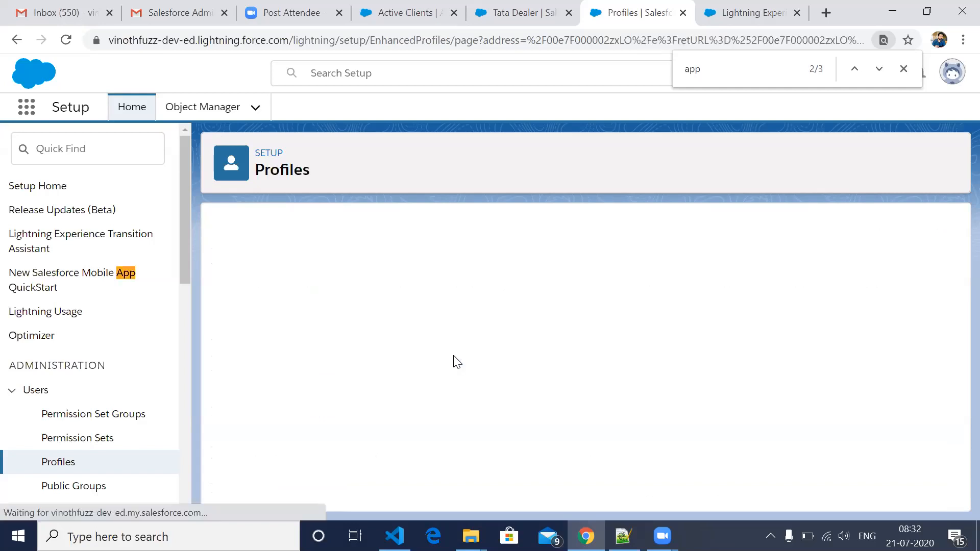
left_click_drag(744, 73, 671, 72)
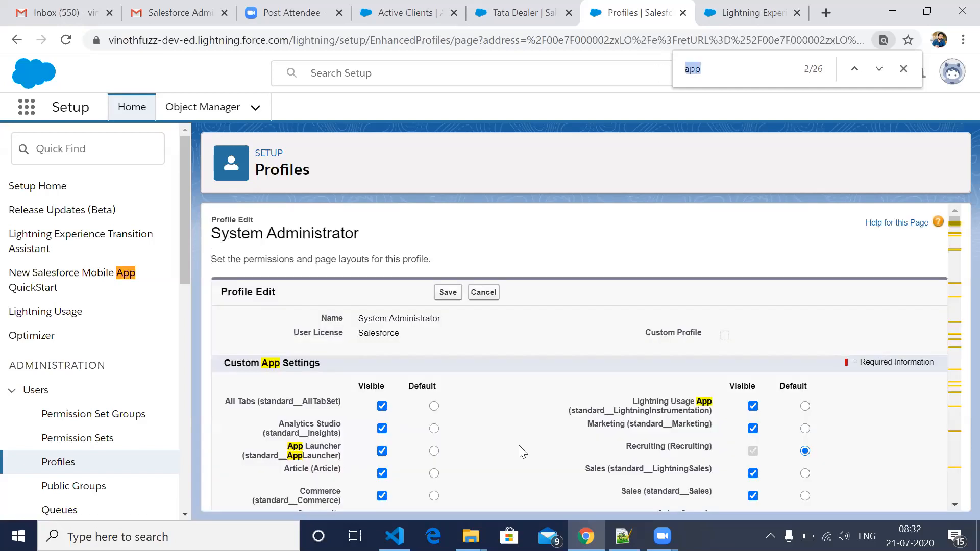
scroll(519, 449, "down", 5)
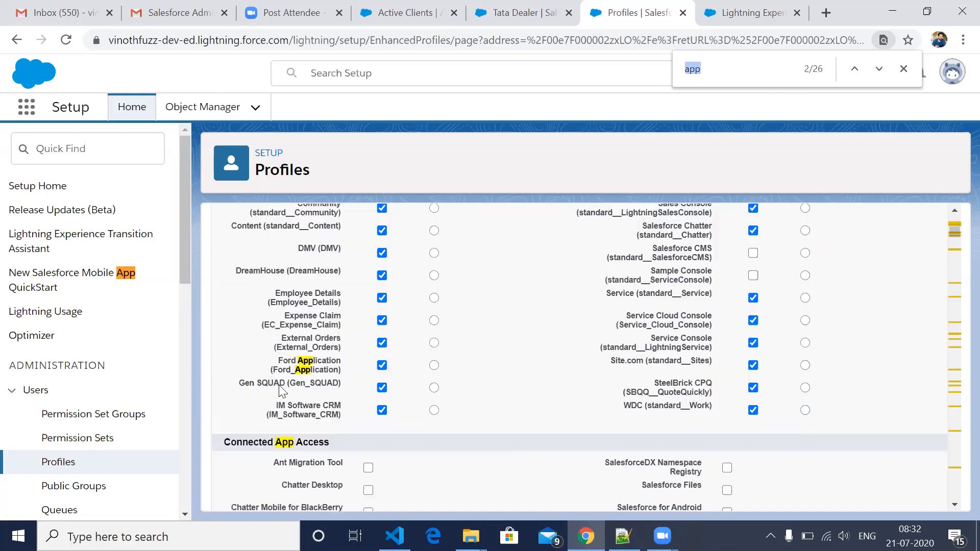
left_click(382, 365)
scroll(442, 311, "up", 7)
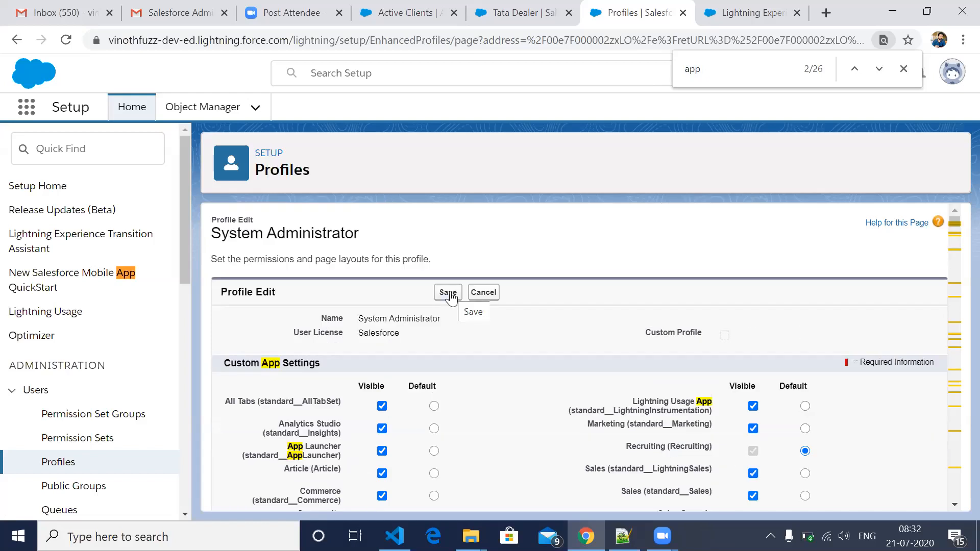
left_click(448, 292)
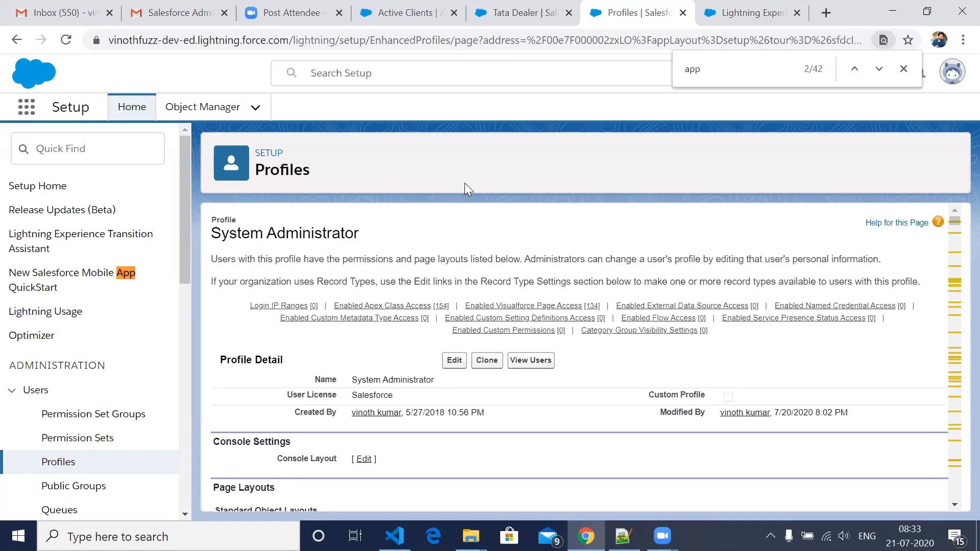
- Reload the Active Clients accounts list and look through all apps in the App Launcher, closing it when done
left_click(379, 26)
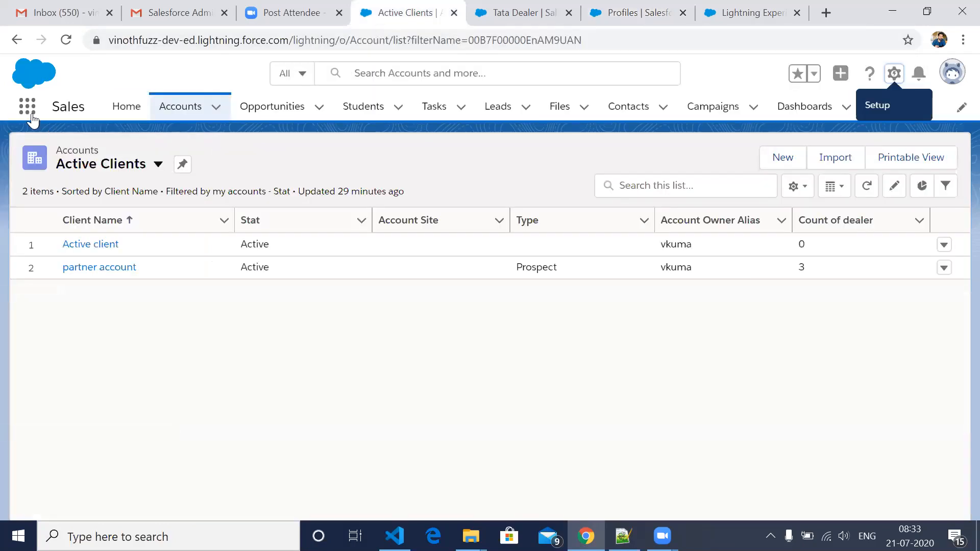
left_click(66, 41)
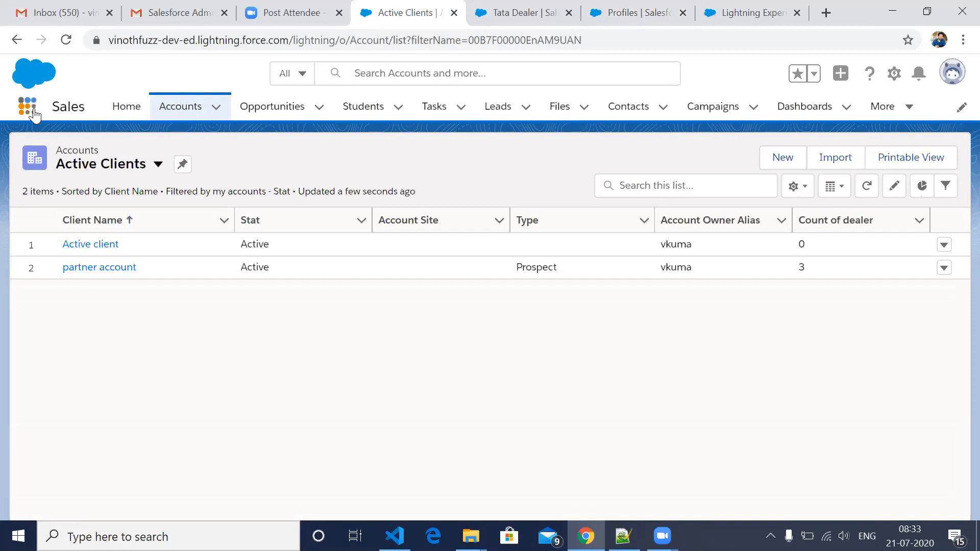
left_click(32, 111)
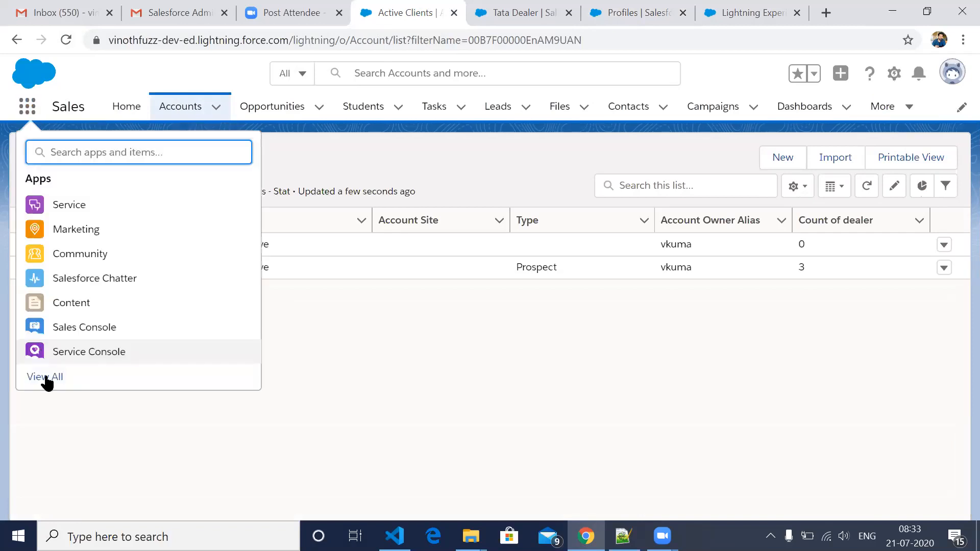
left_click(45, 377)
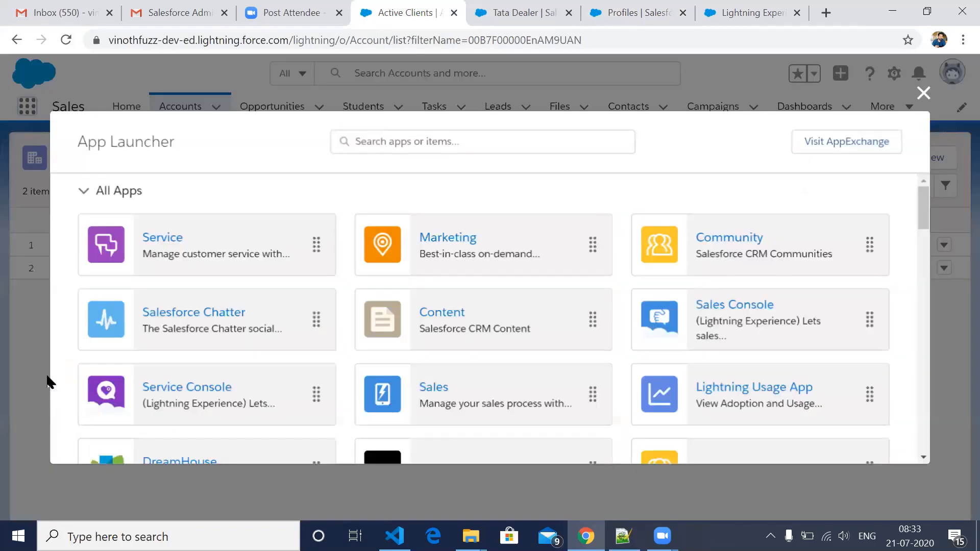
scroll(412, 352, "down", 3)
scroll(412, 353, "down", 5)
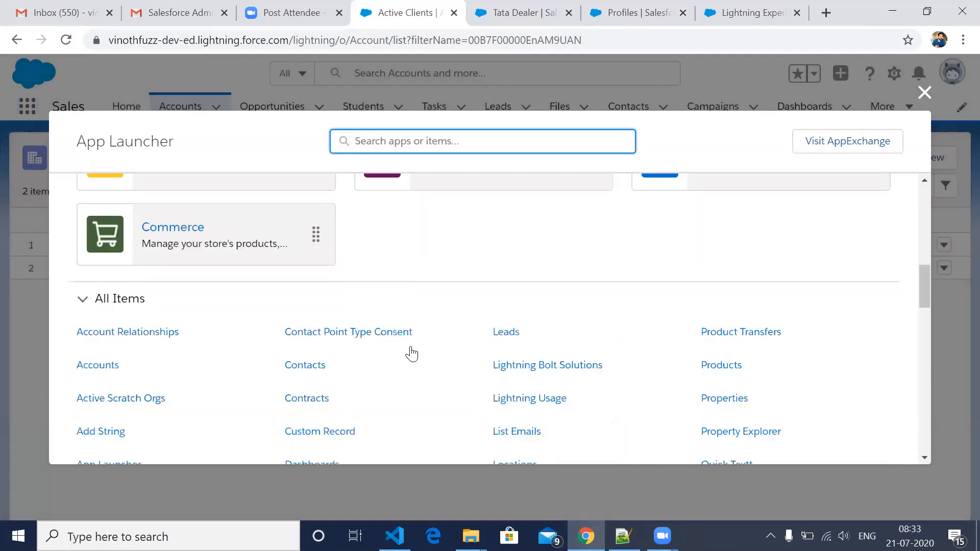
scroll(407, 393, "up", 2)
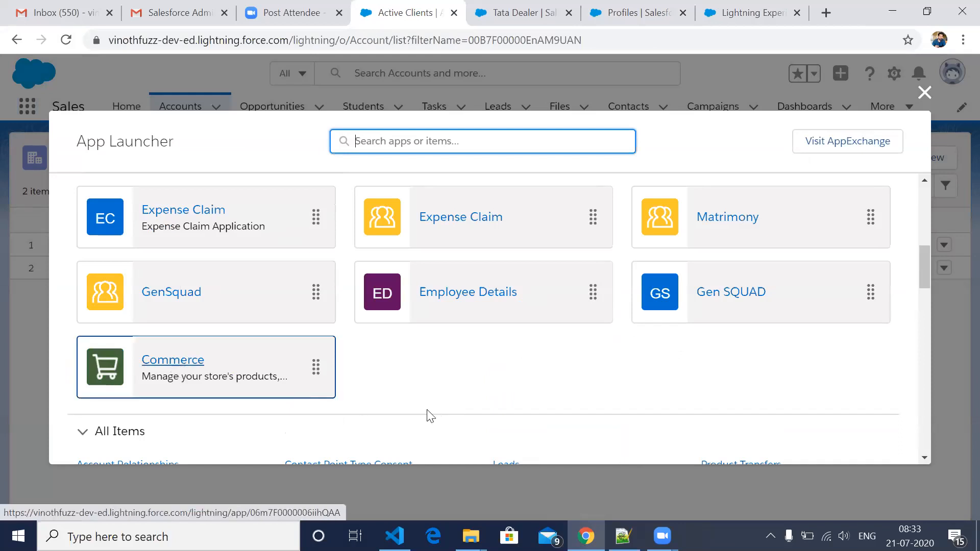
scroll(426, 414, "up", 4)
scroll(913, 122, "up", 4)
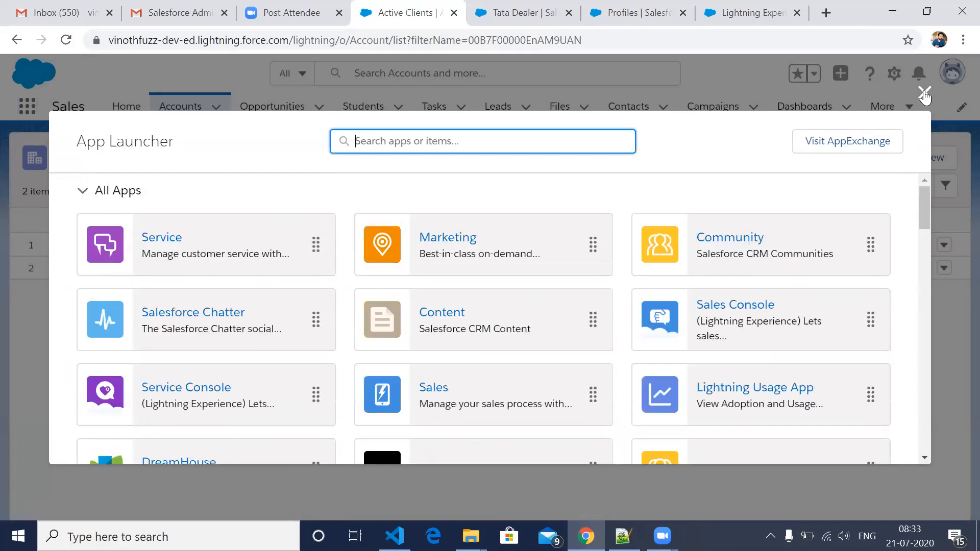
left_click(925, 92)
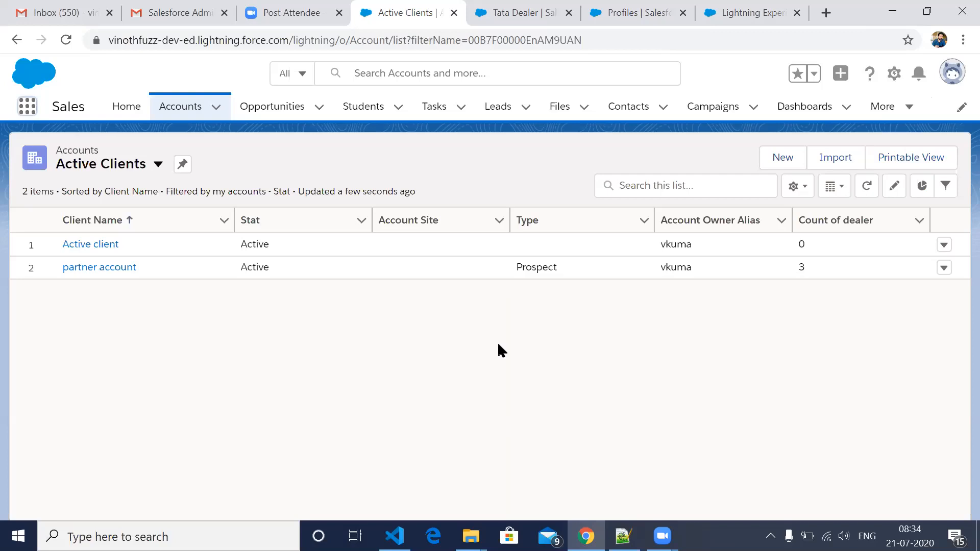
- Close the browser page with System Administrator's Account field-level security and open the list of all profiles
key("ctrl+Tab")
key("ctrl+Tab")
key("ctrl+Tab")
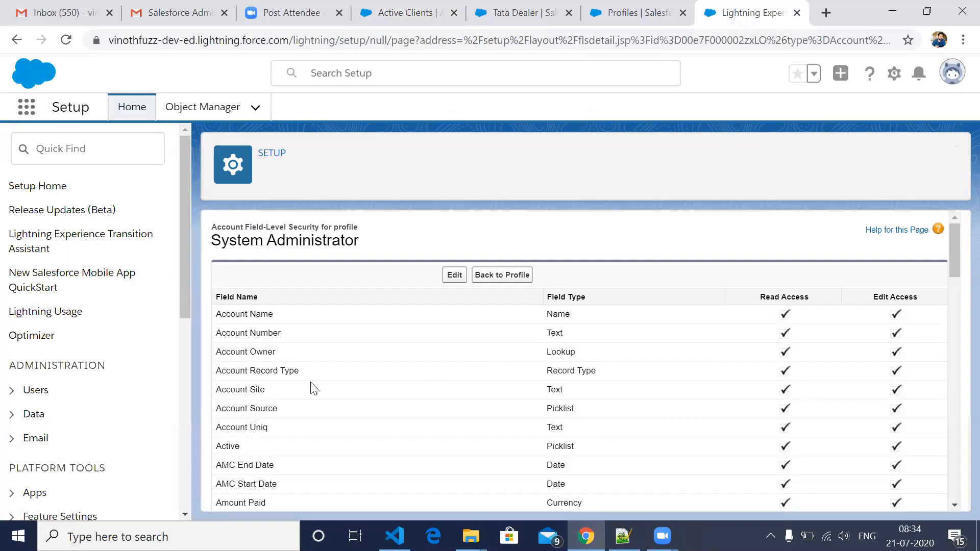
left_click(801, 26)
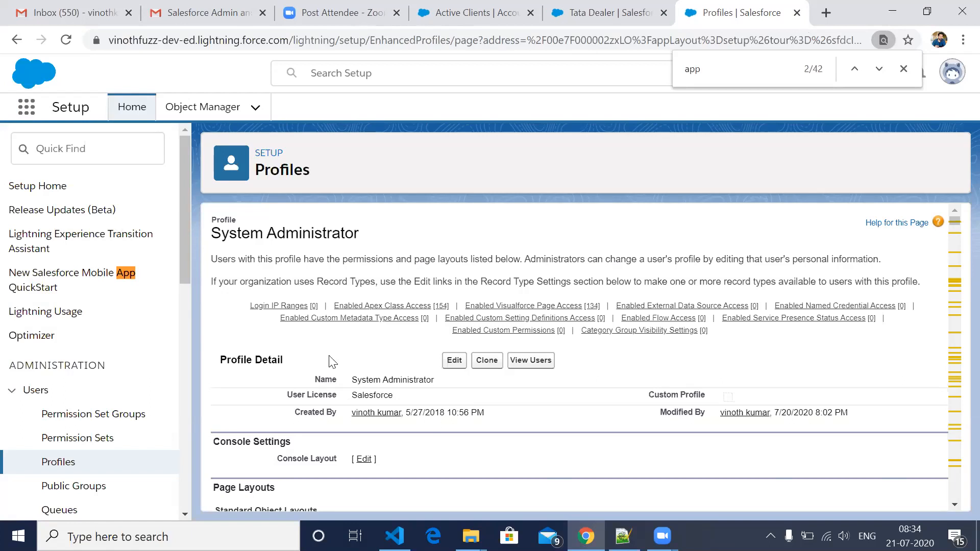
left_click(58, 462)
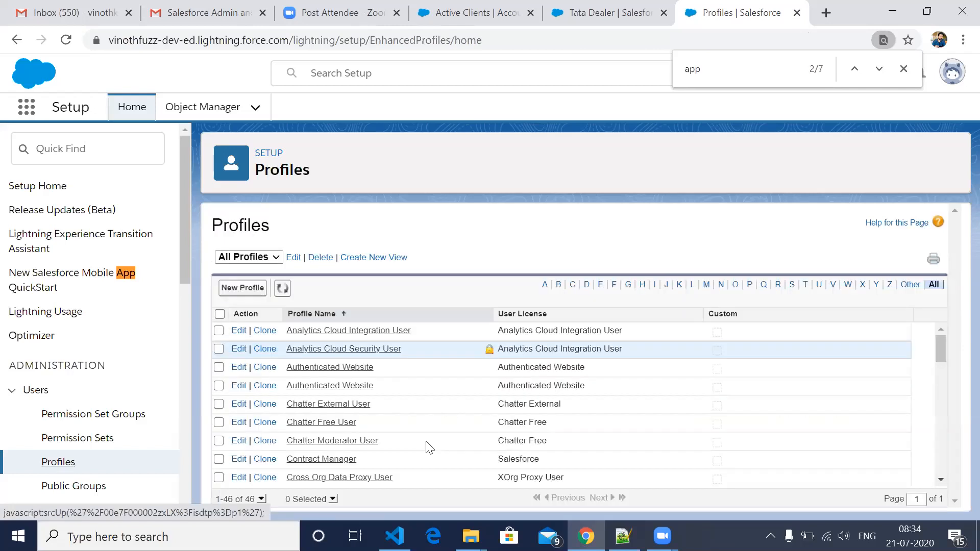
- Start a new profile and choose Recruiting User as the existing profile to clone from
left_click(241, 287)
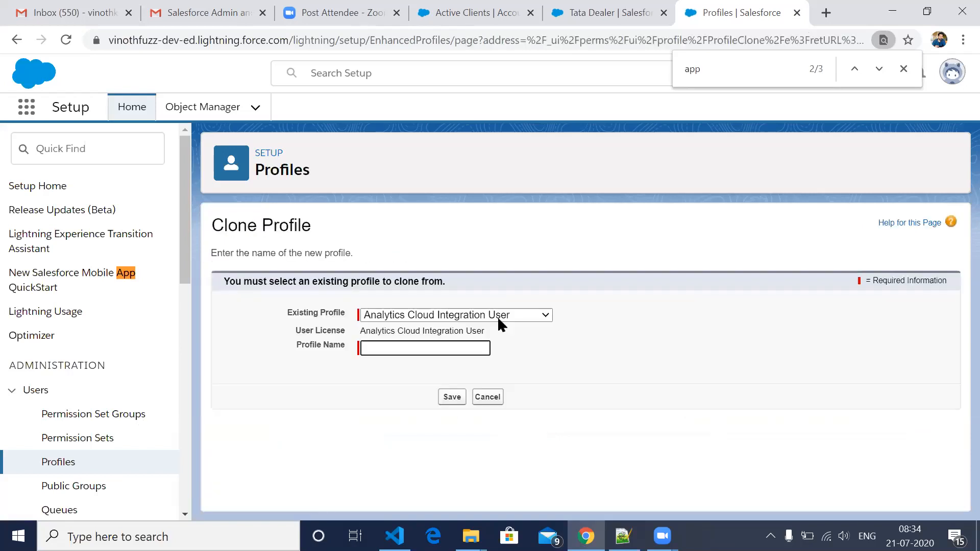
left_click(469, 323)
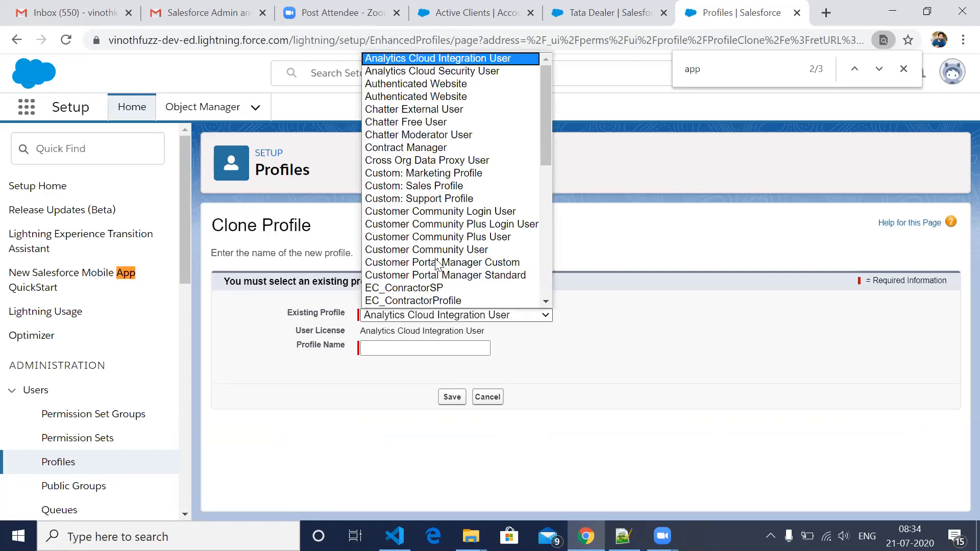
scroll(437, 264, "down", 3)
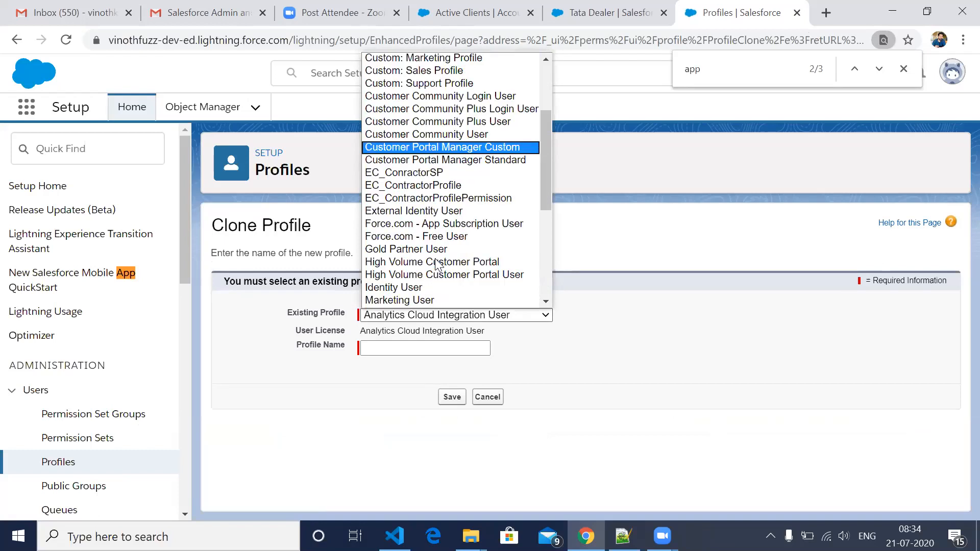
scroll(437, 264, "down", 1)
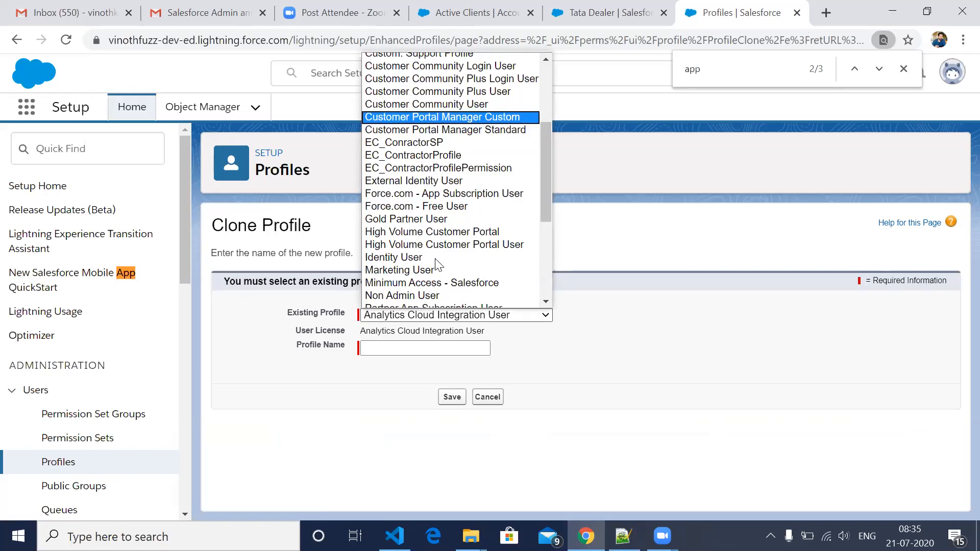
scroll(437, 264, "down", 1)
scroll(436, 264, "down", 1)
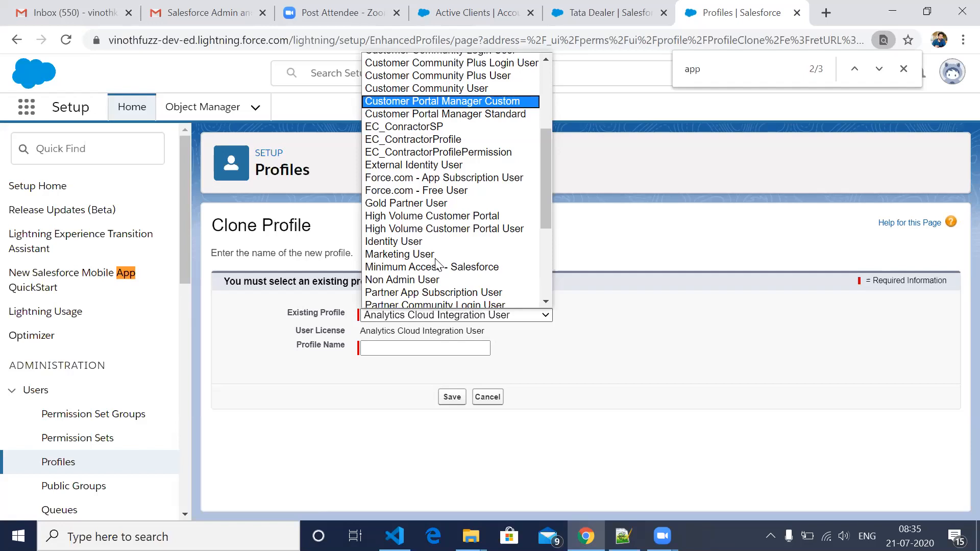
scroll(435, 262, "down", 4)
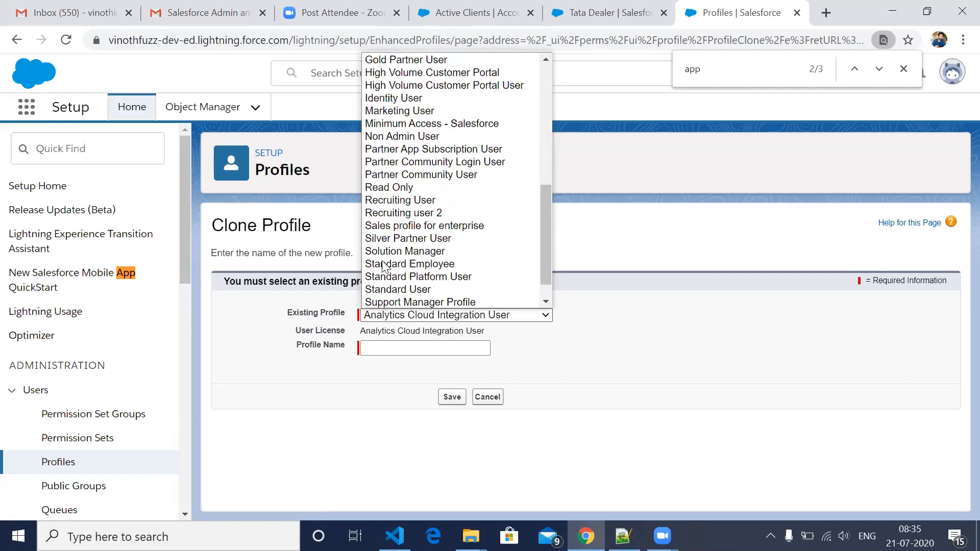
left_click(402, 200)
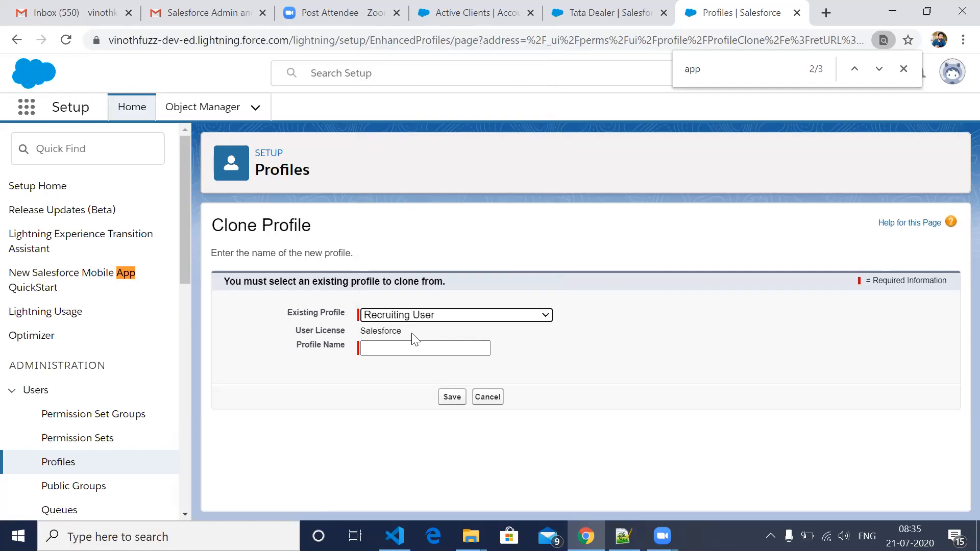
- Name the cloned profile "Dealer profile" and save it
left_click(420, 354)
left_click(420, 353)
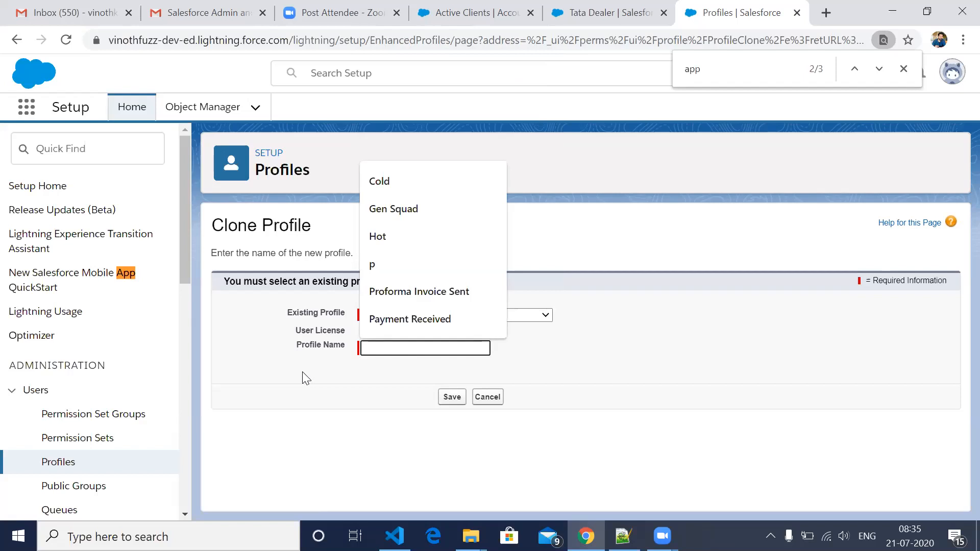
left_click(338, 373)
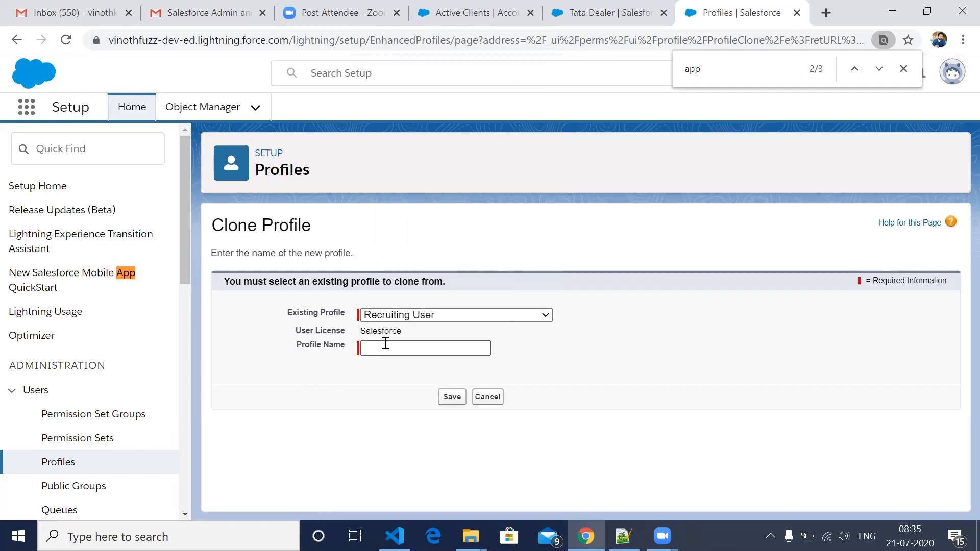
left_click(386, 344)
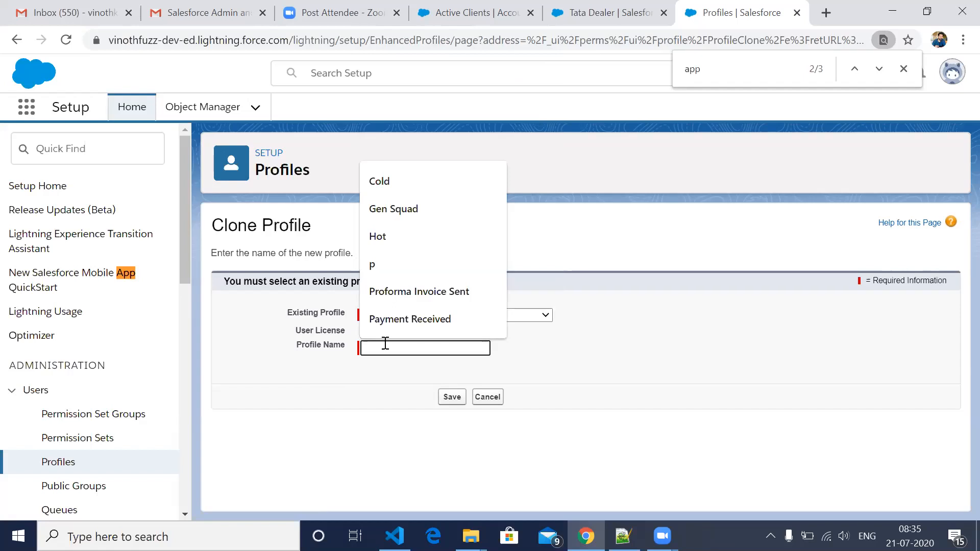
type("Dea")
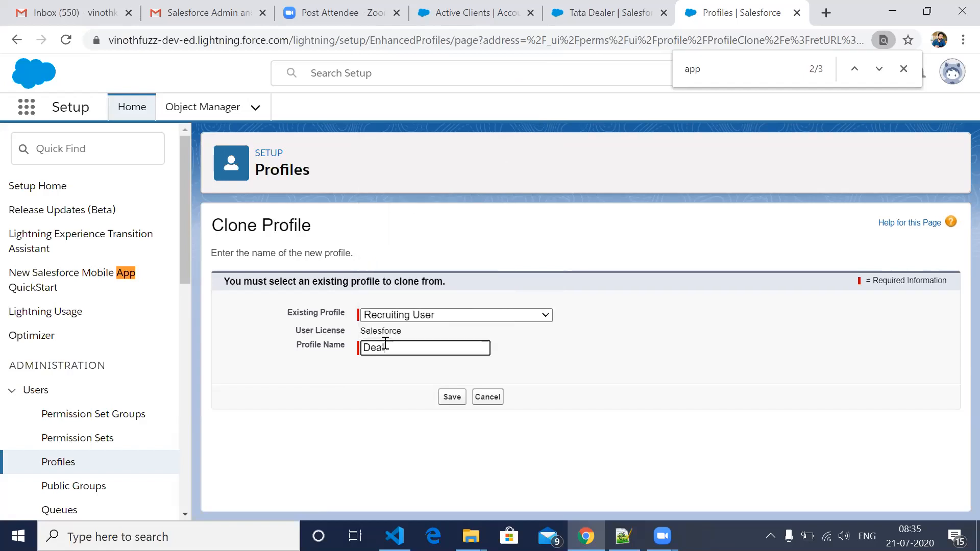
type("ler profile")
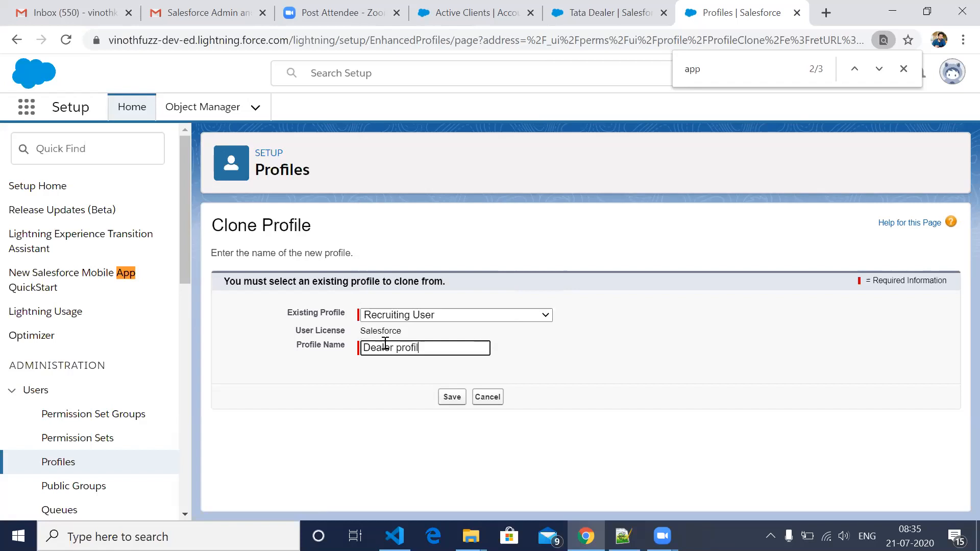
left_click(452, 398)
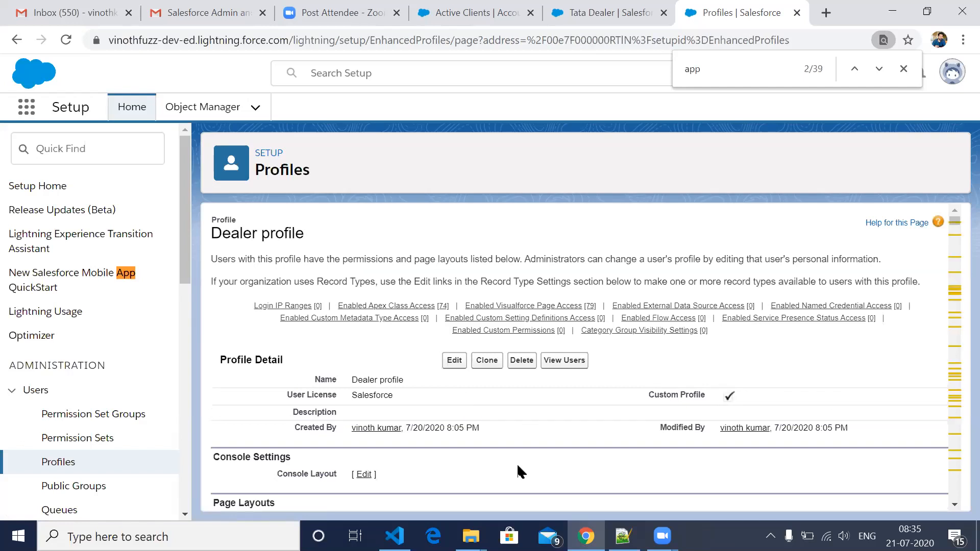
- Examine the Dealer profile's page layouts, field-level security and tab settings down to the Record Type Settings section
scroll(519, 472, "down", 5)
scroll(520, 472, "down", 10)
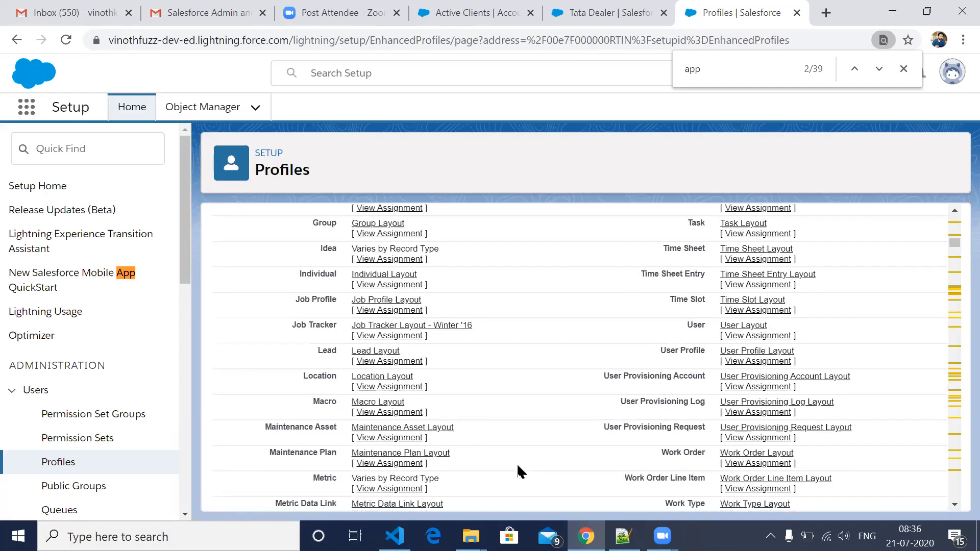
scroll(520, 472, "down", 5)
scroll(519, 472, "down", 10)
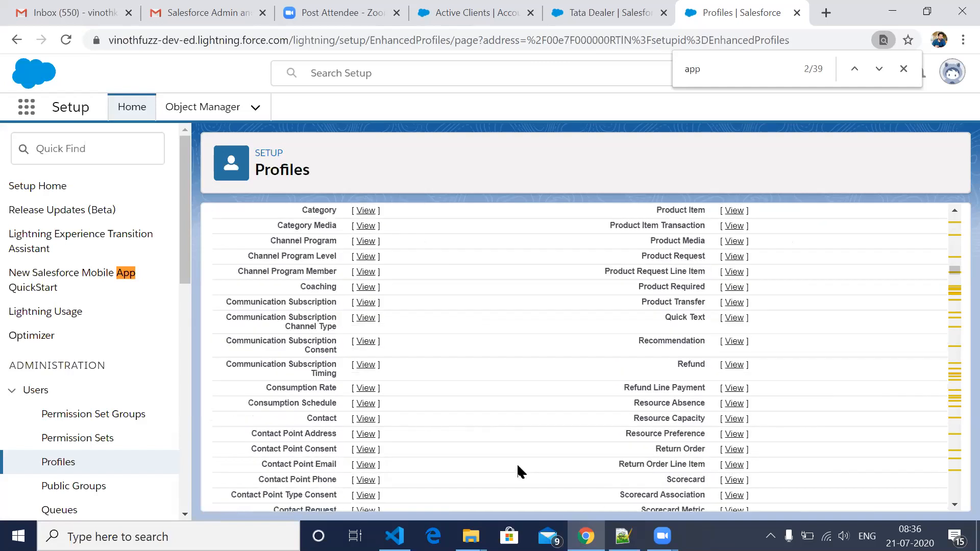
scroll(519, 472, "down", 10)
scroll(520, 472, "down", 10)
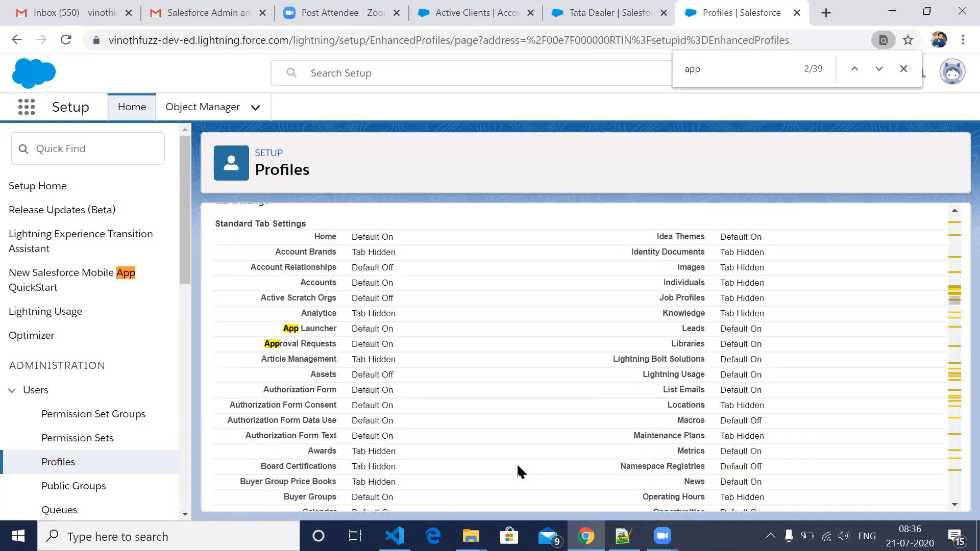
scroll(520, 472, "down", 10)
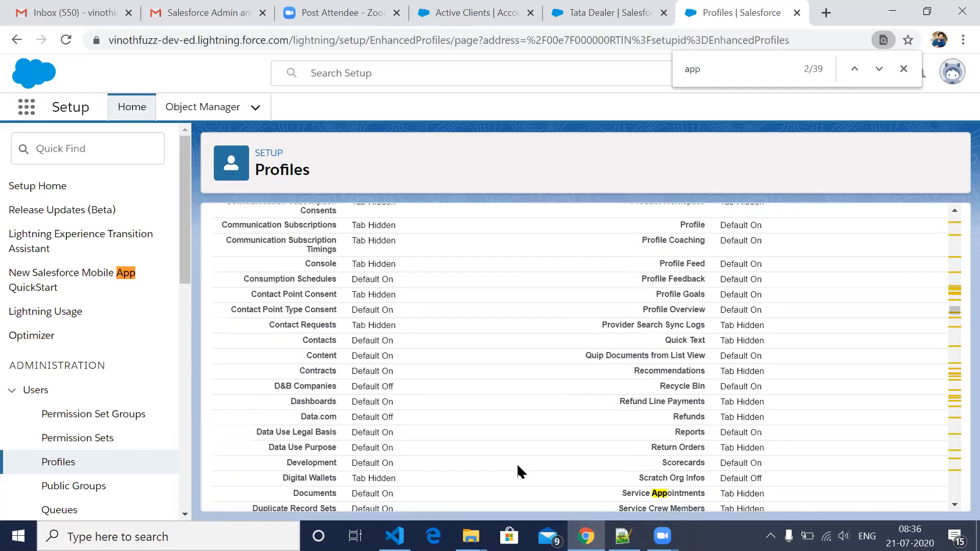
scroll(519, 472, "down", 10)
scroll(519, 472, "down", 2)
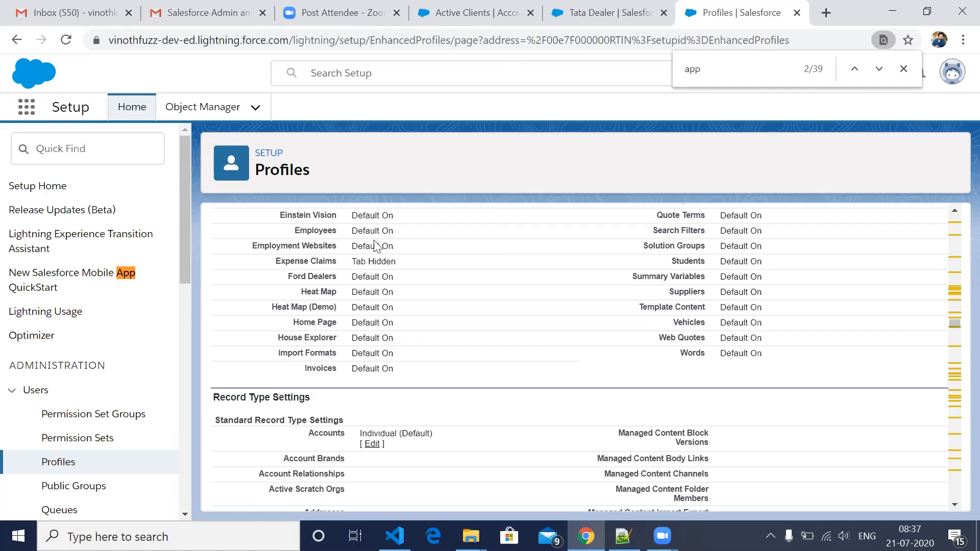
- Find the Permission Sets page in Setup by searching for "permissio" and look through the list of permission sets
left_click(92, 161)
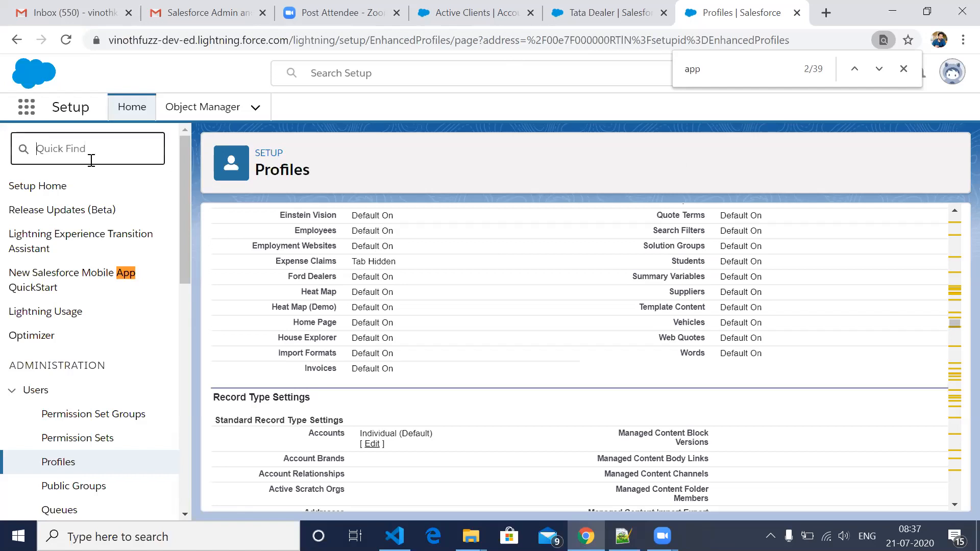
type("permis")
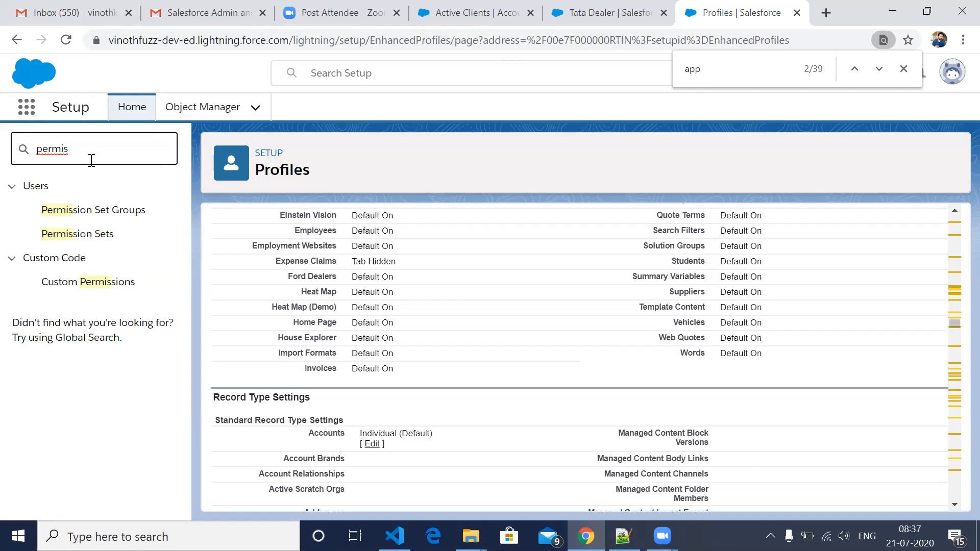
type("sio")
left_click(100, 246)
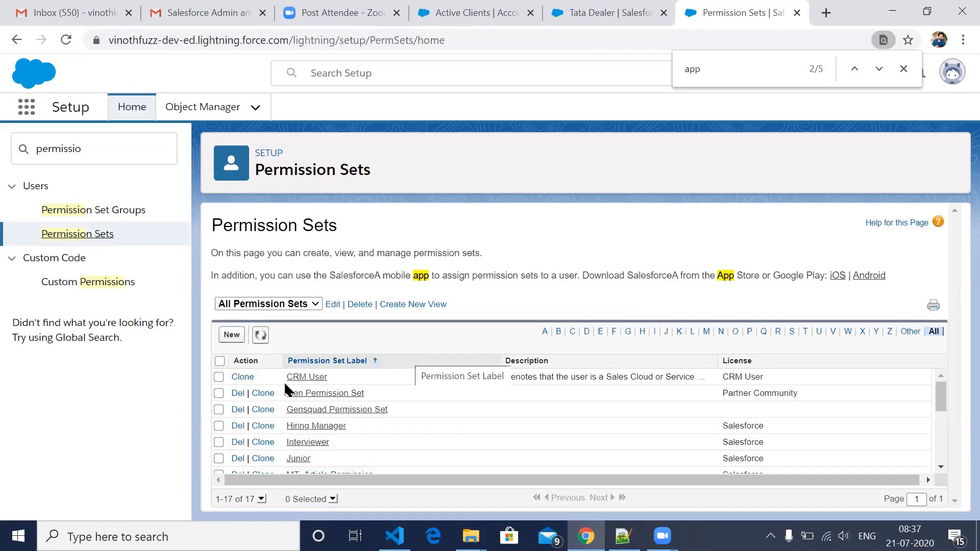
scroll(334, 439, "down", 3)
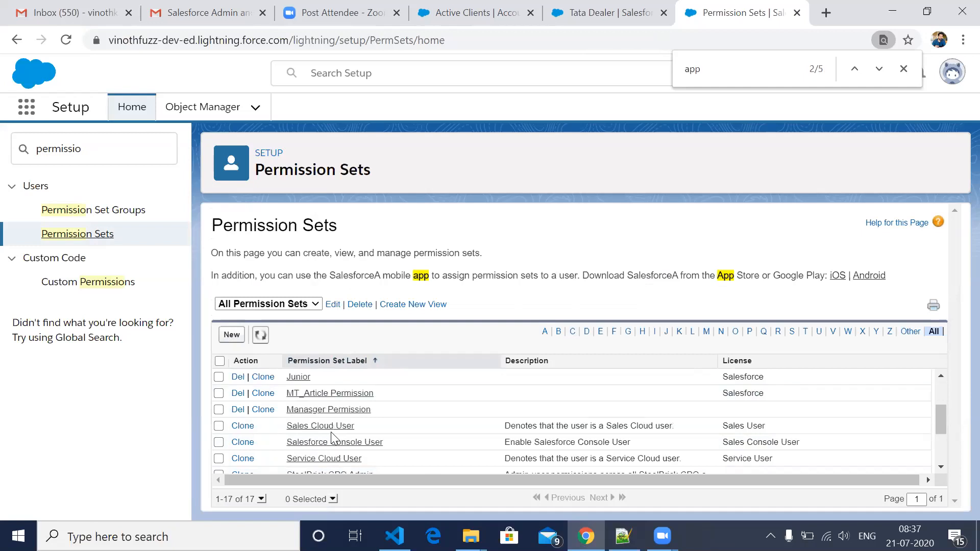
scroll(628, 502, "down", 3)
- Switch to the Notepad++ notes and add the line "10 junior" a few lines below "and"
left_click(624, 536)
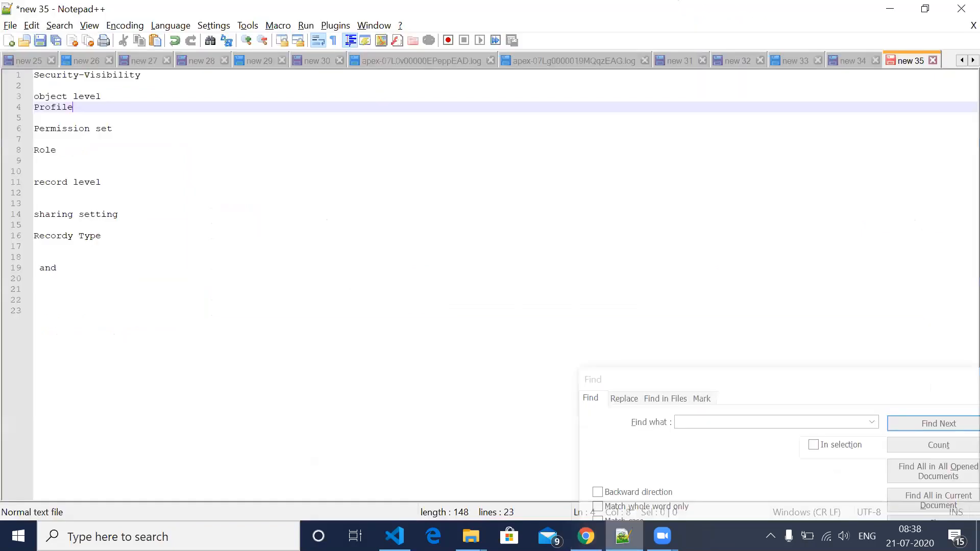
left_click(89, 270)
key("Return")
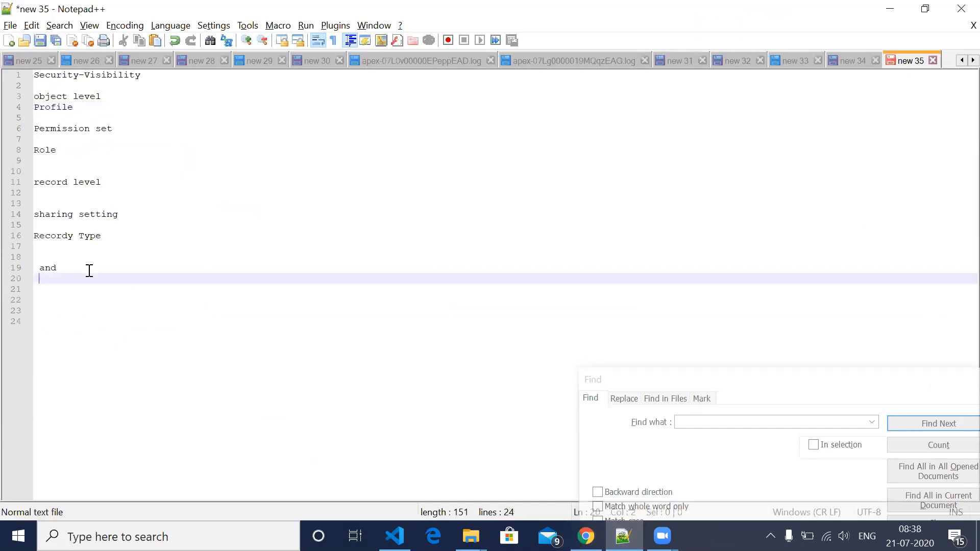
key("Return")
key("Return")
key("Return")
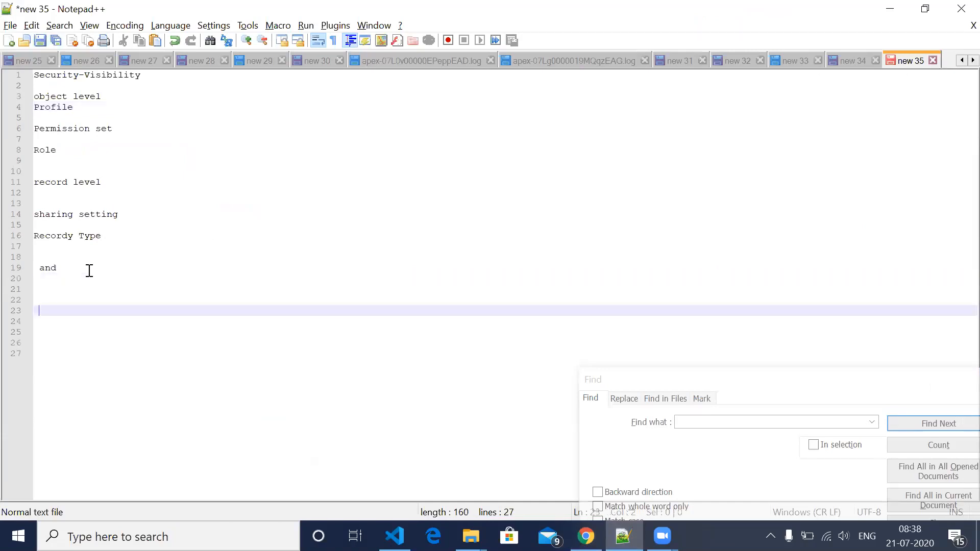
type("10 junior")
- Add the line "2 senior" below the junior line, leaving a blank line between them
key("Return")
- Add the line "1 super senior" below the senior line, leaving a blank line between them
key("Return")
type("2")
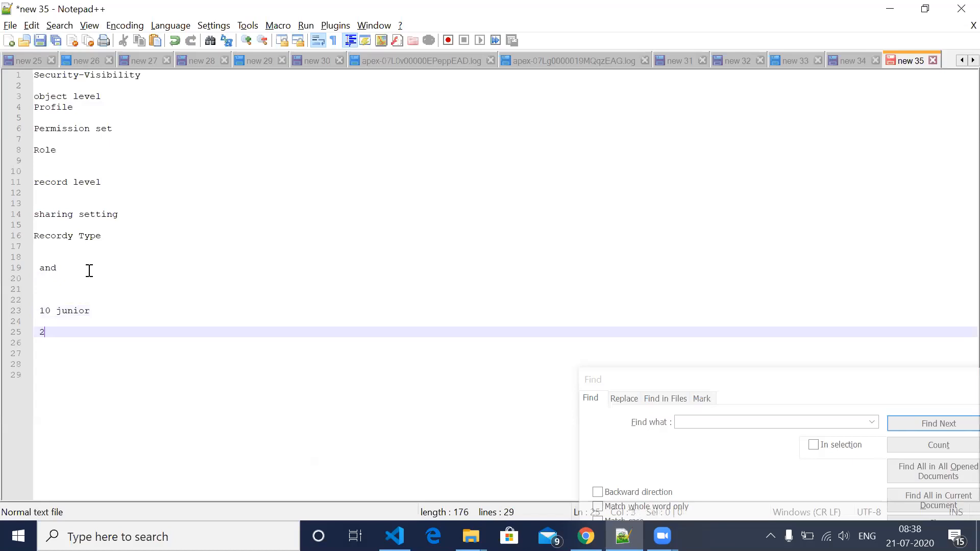
type(" senior")
key("Return")
key("Return")
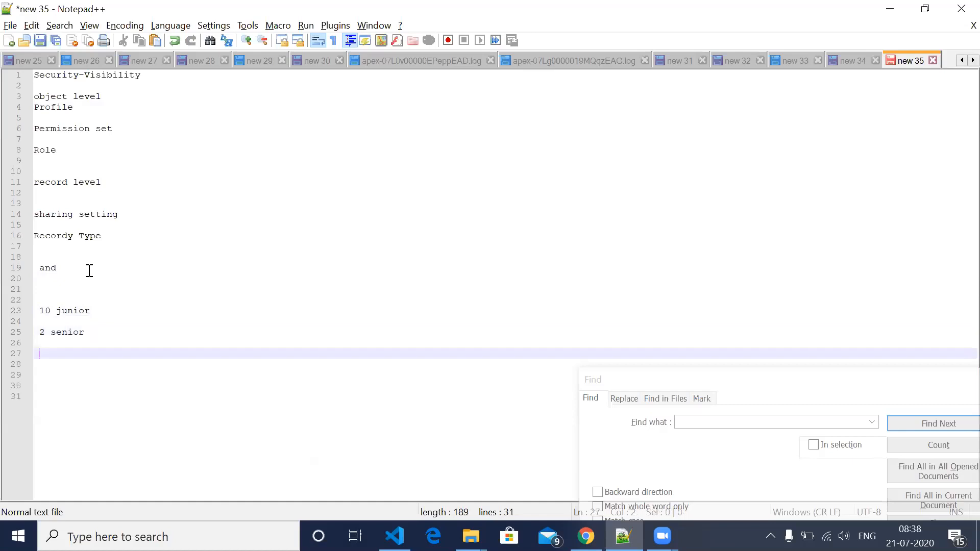
type("1 se")
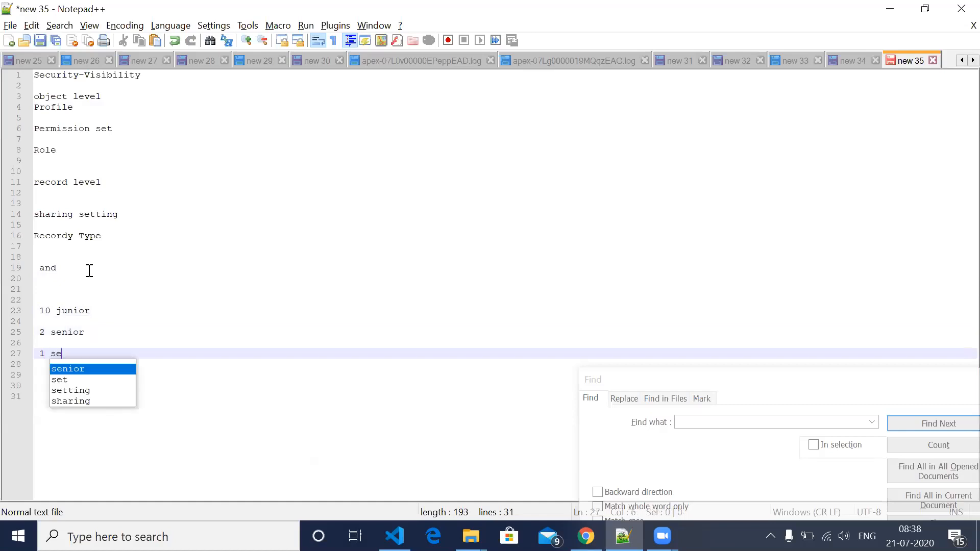
key("BackSpace")
key("BackSpace")
type("sup")
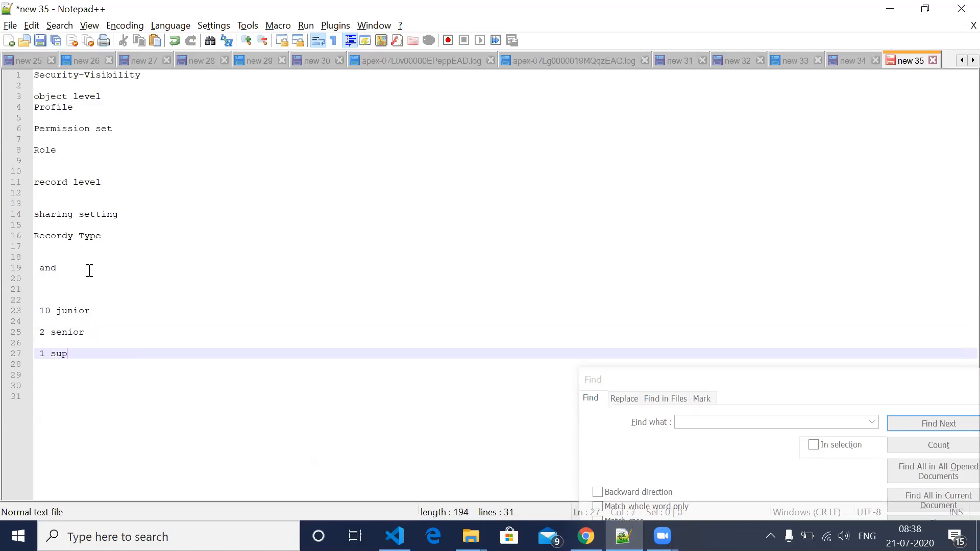
type("er senio")
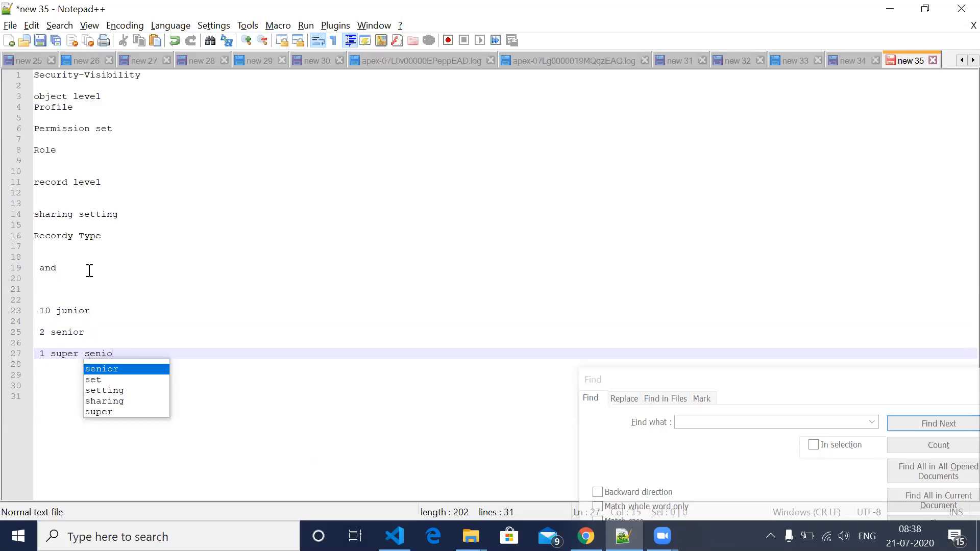
type("r")
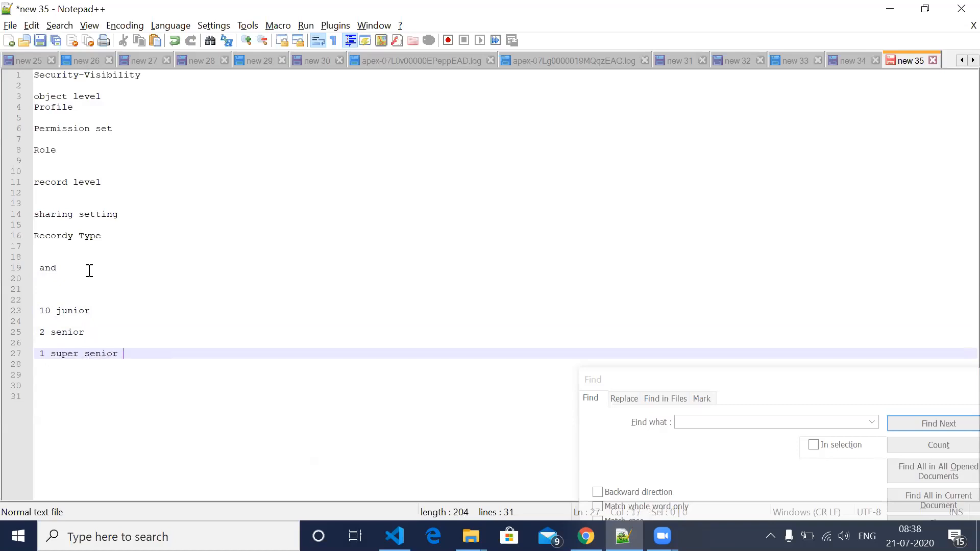
- Extend the "10 junior" line with "-less access-1 profile"
left_click(104, 311)
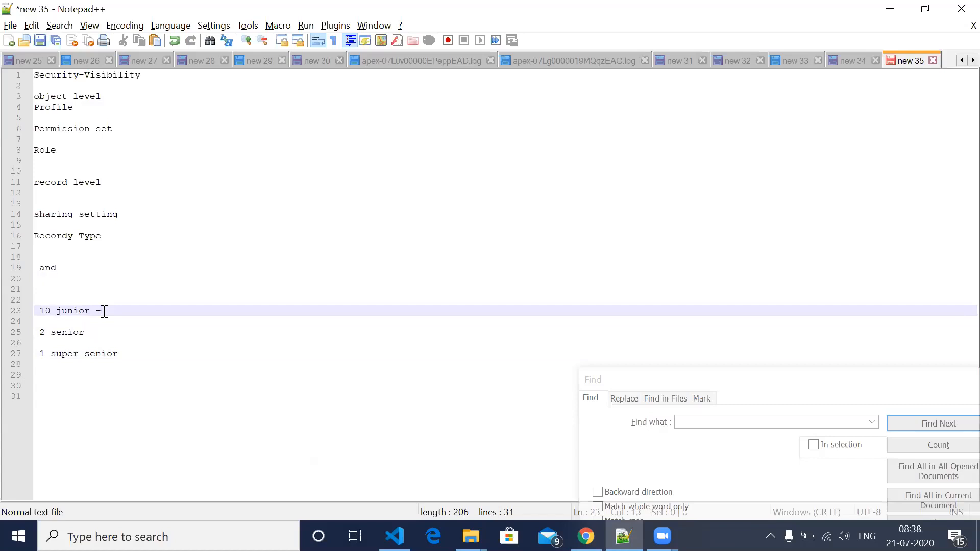
type("less access-1 profile")
- Extend the "2 senior" line with "-little more access-1 more profile"
left_click(104, 330)
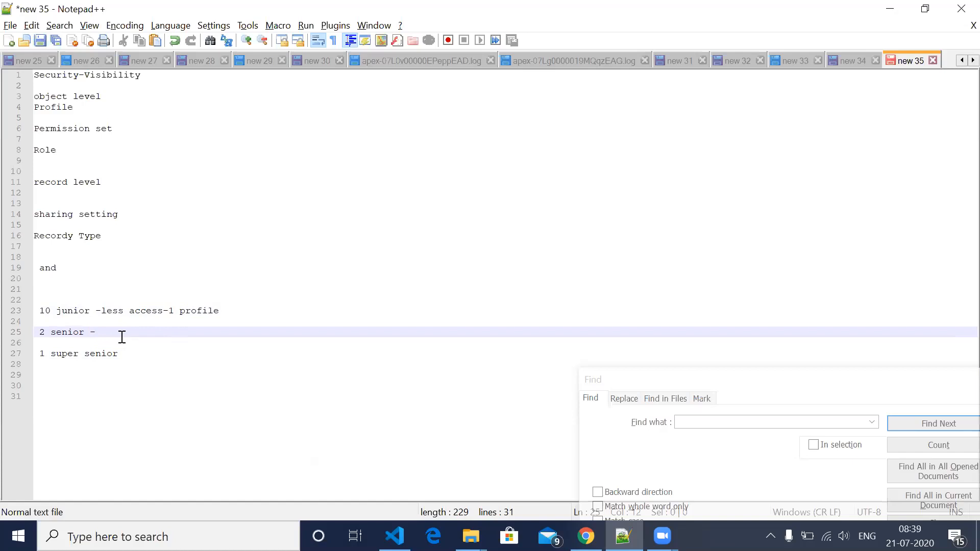
type("little more access")
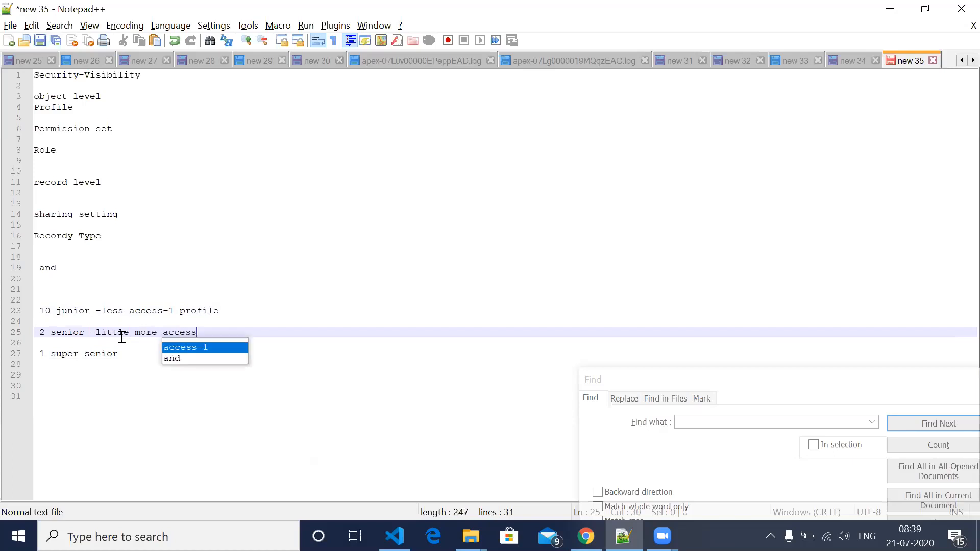
type("-1 more")
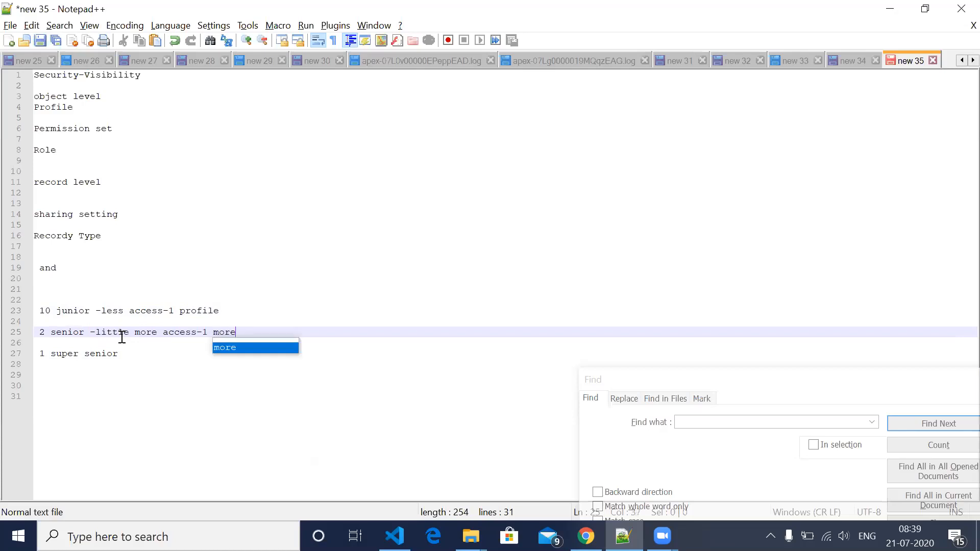
type(" profile")
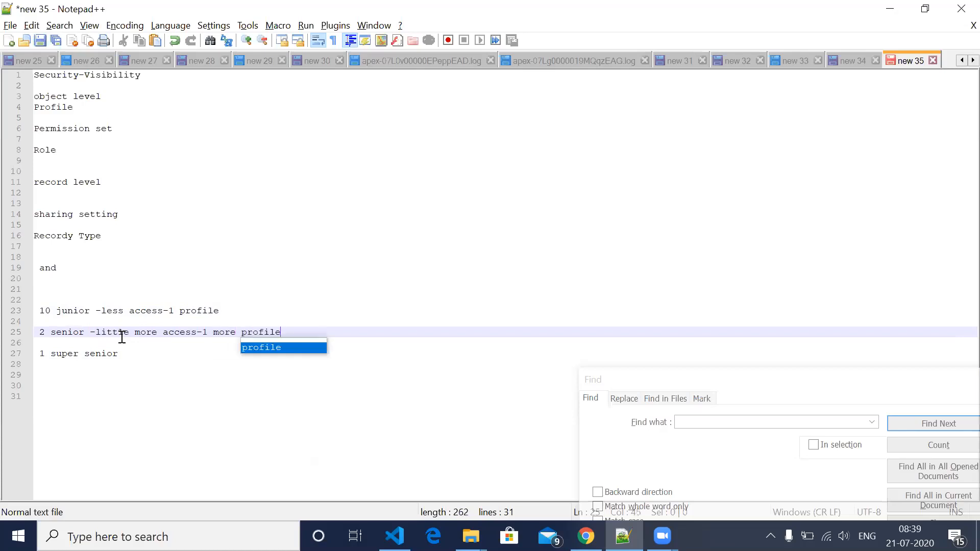
- Extend the "1 super senior" line with "-more access -1 more profile"
left_click(138, 357)
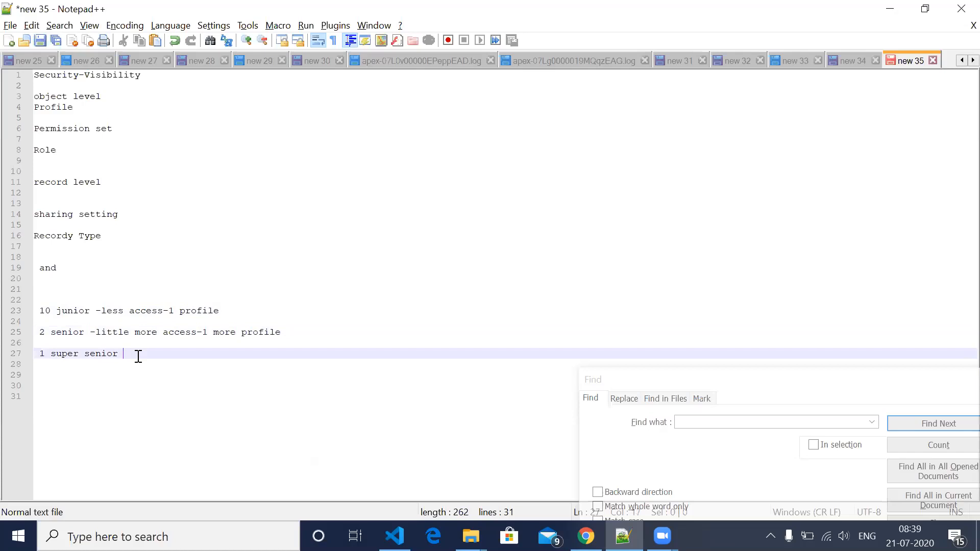
type("-mor")
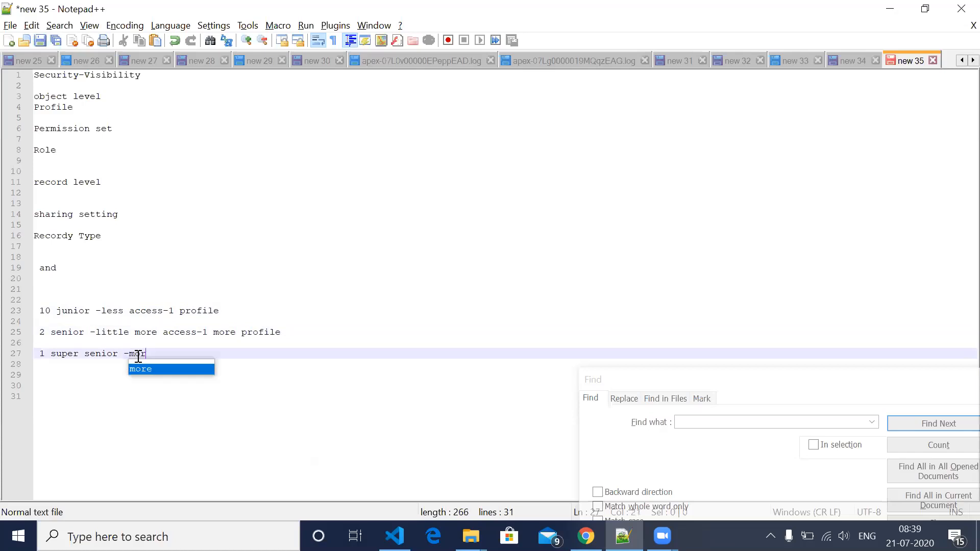
type("e a")
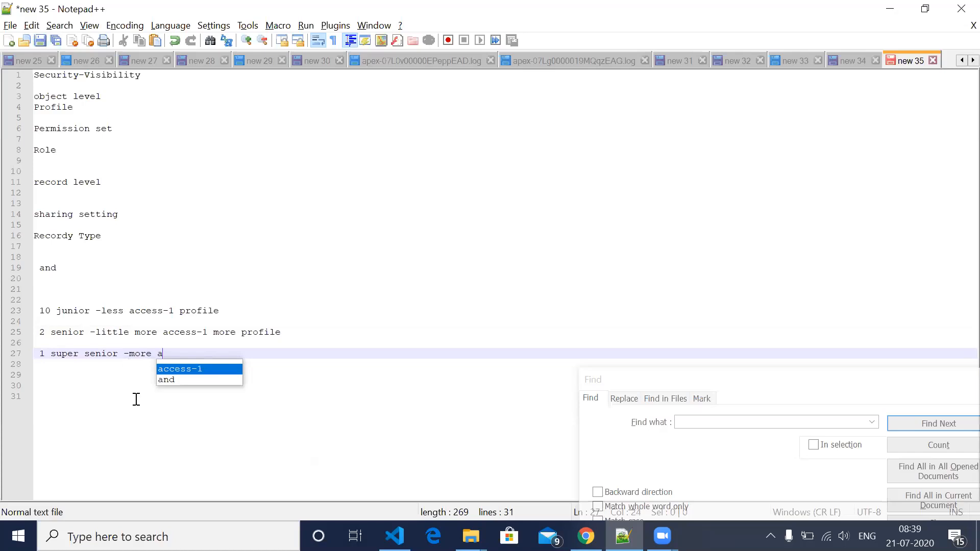
type("ccess ")
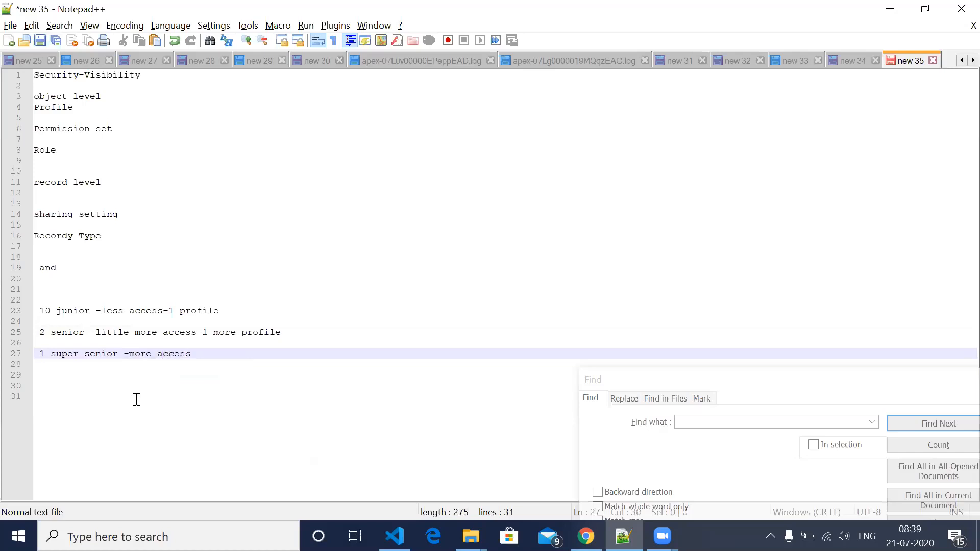
type("-1 more profile")
- Add the line "Lecturer" below the super senior line, leaving a blank line and correcting the spelling
key("Return")
key("Return")
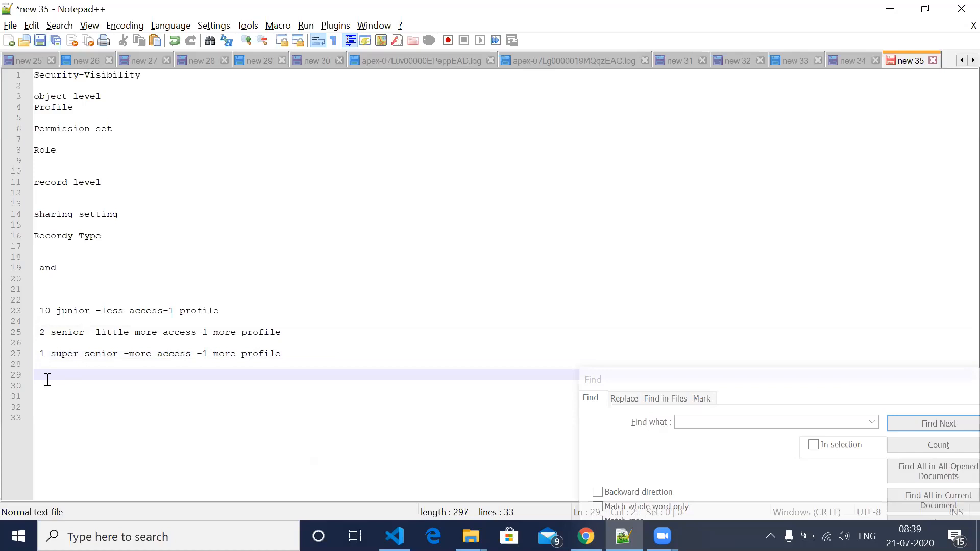
type("I")
type("exc")
type("ture")
type("r")
left_click(57, 376)
key("BackSpace")
- Extend the "Lecturer" line with "-one access extra-1 more profile"
left_click(101, 378)
type("-")
type("one acce")
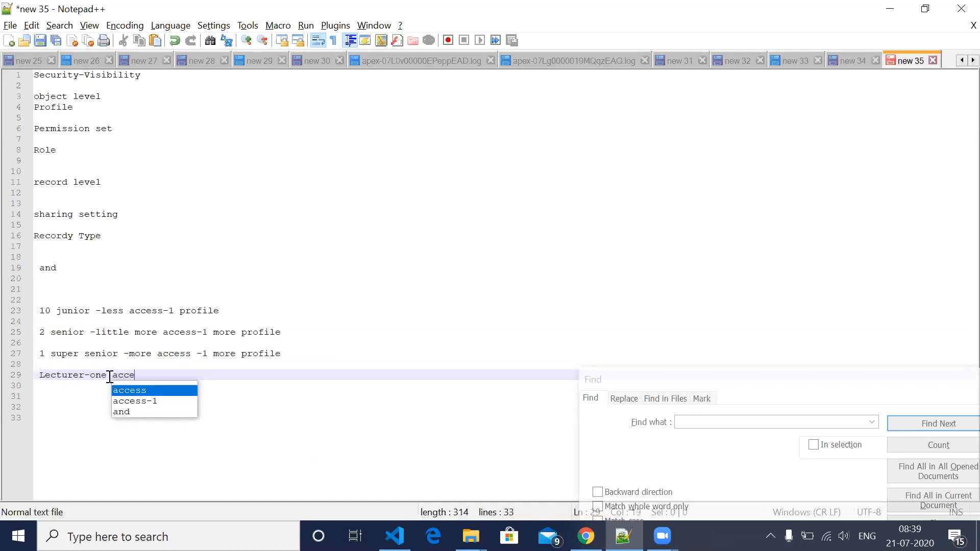
type("ss ex")
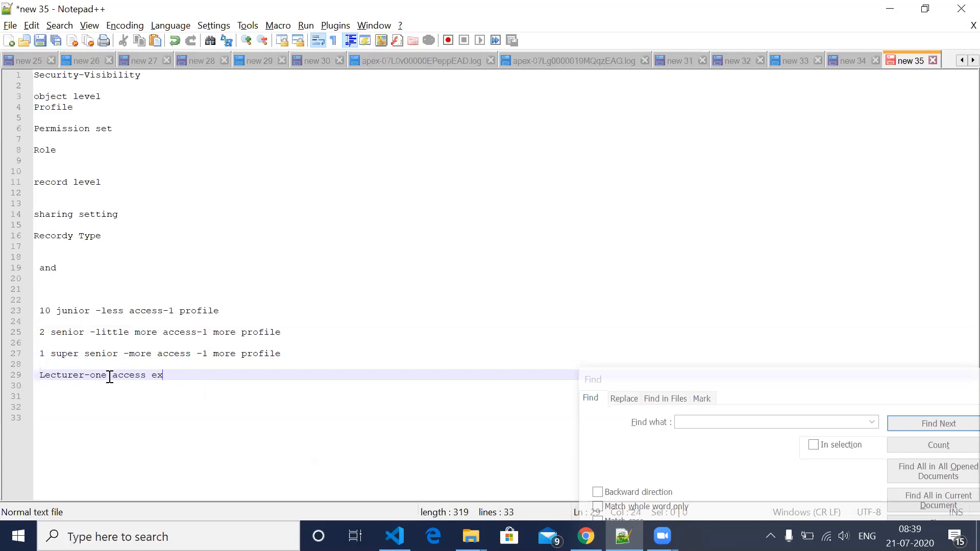
type("tra-1 more pr")
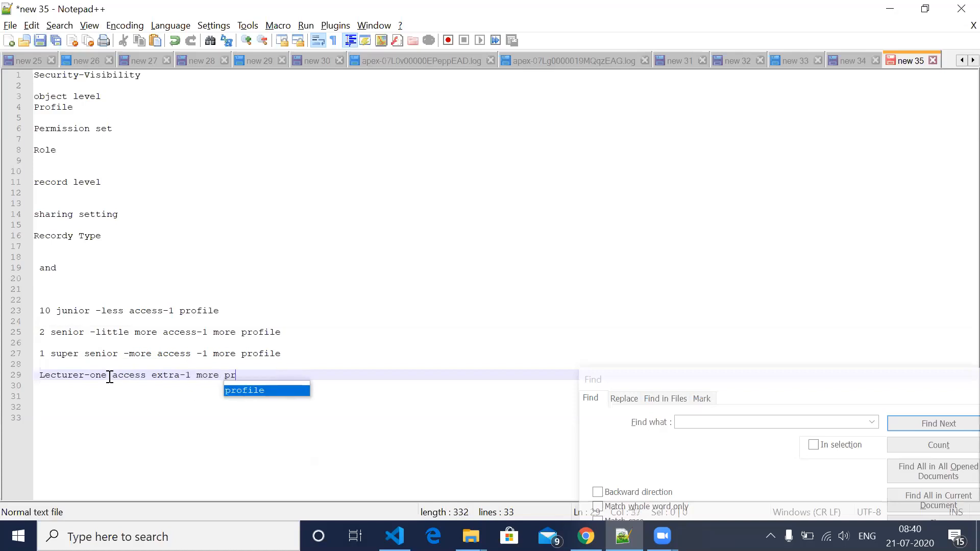
type("ofile")
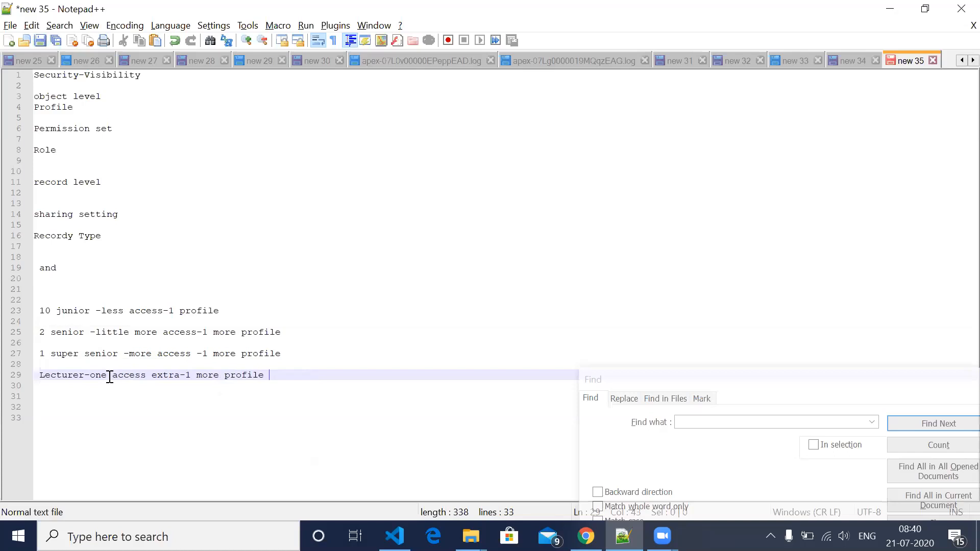
- Glance at the permission sets list in Chrome, then return to Notepad++ and highlight the profile notes on the junior and senior lines
key("alt+Tab")
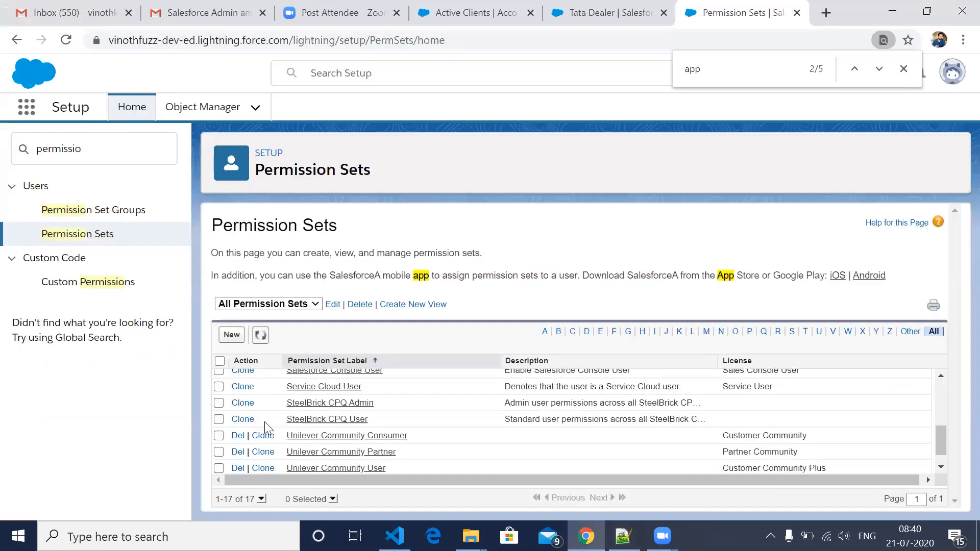
key("alt+Tab")
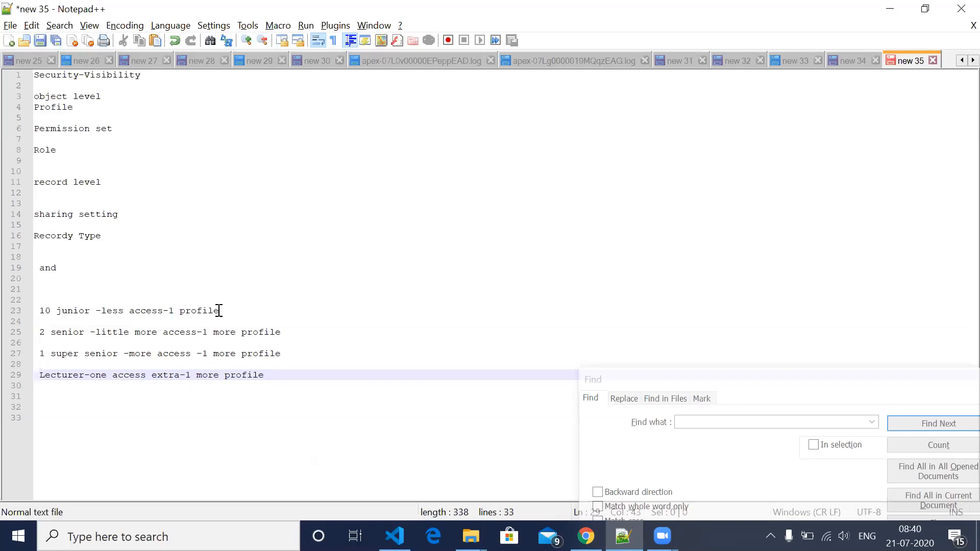
left_click_drag(169, 310, 241, 310)
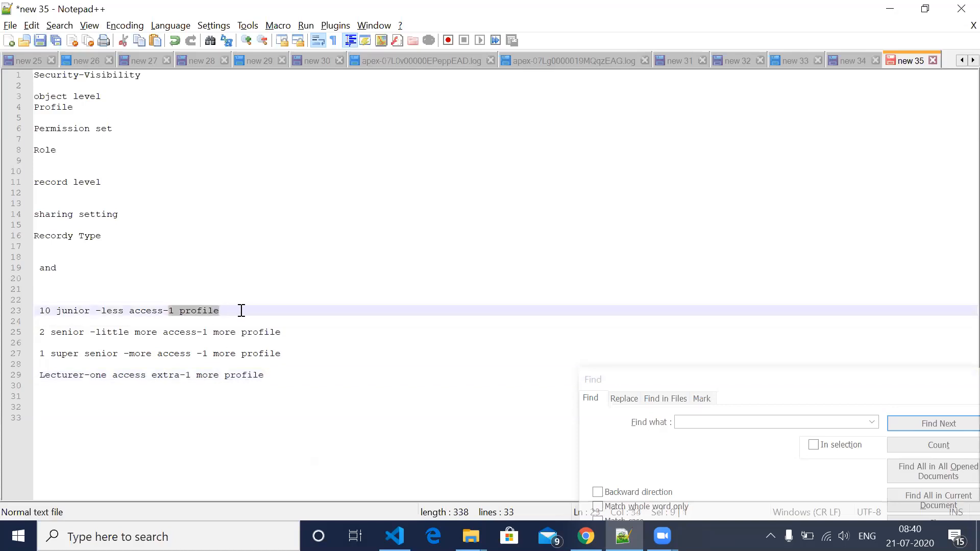
left_click(173, 315)
left_click_drag(169, 310, 225, 311)
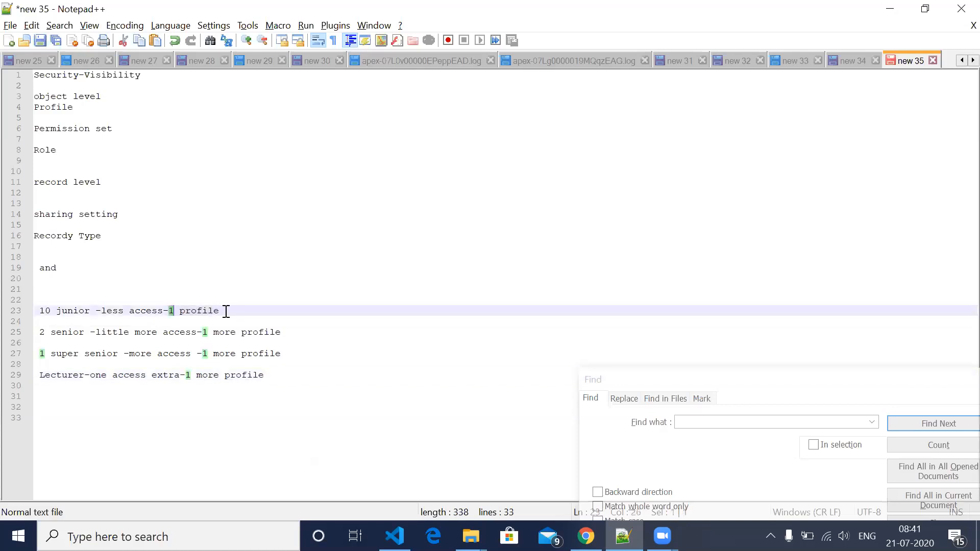
key("shift+End")
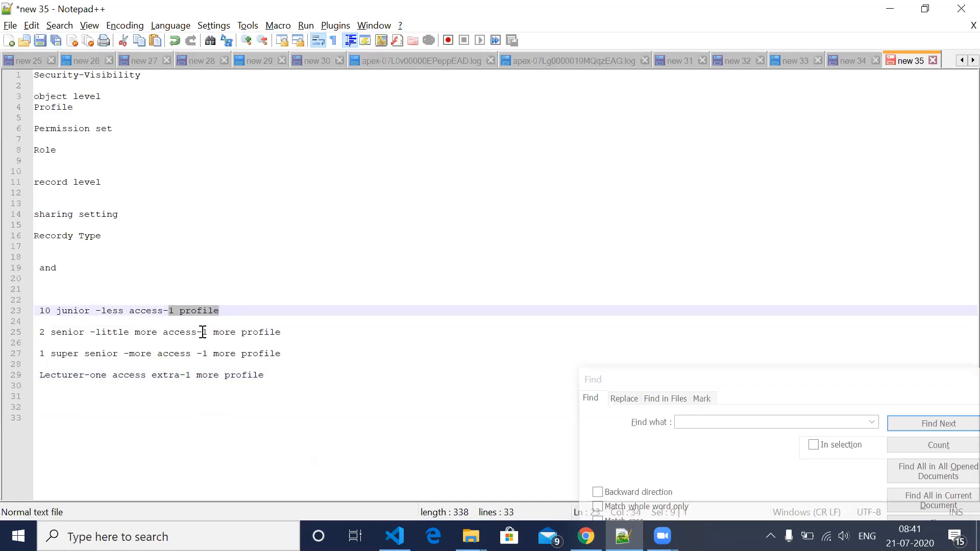
left_click_drag(203, 332, 287, 333)
- Append "-permission set" to the end of the "2 senior" line
left_click(288, 332)
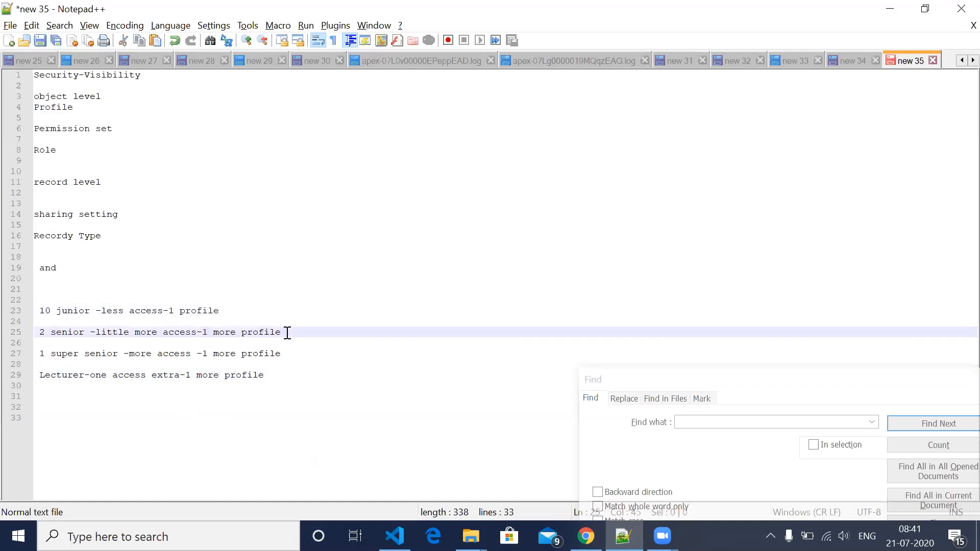
type("-permission se")
key("Down")
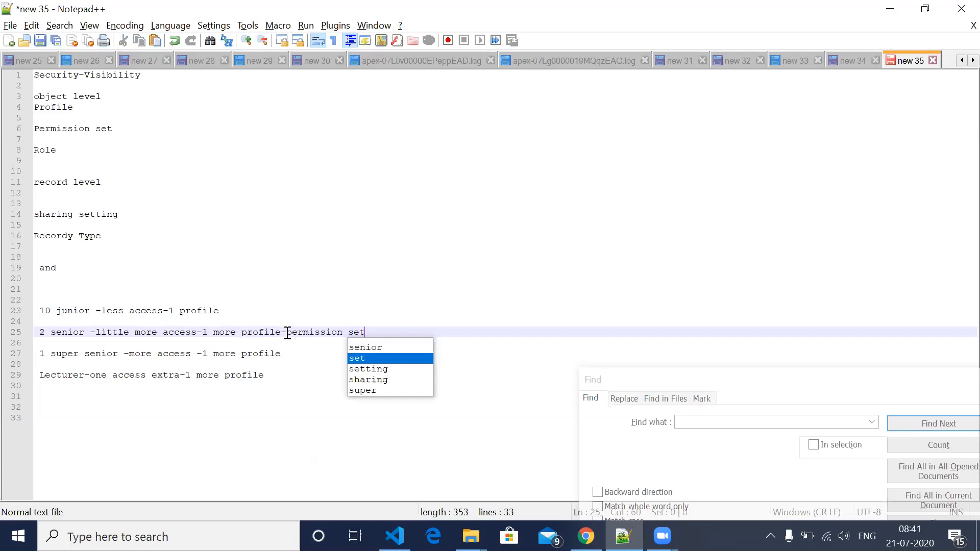
- Highlight "permission set" at the end of the "2 senior" line and switch to the Permission Sets page in Chrome
key("Return")
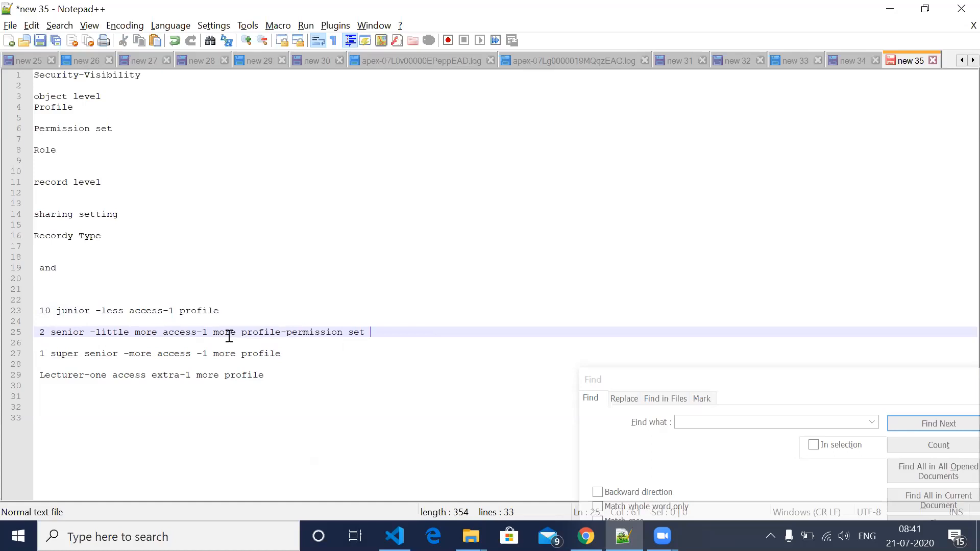
left_click_drag(286, 333, 367, 337)
key("alt+Tab")
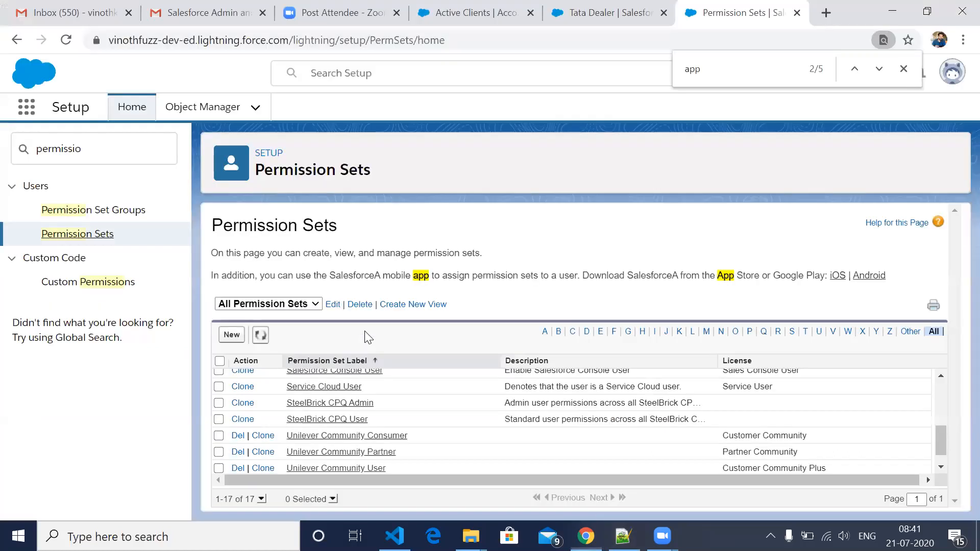
- Create and save a new permission set labelled "Senior Permission Set" with the API name Senior_Permission_Set and no specific license
left_click(231, 334)
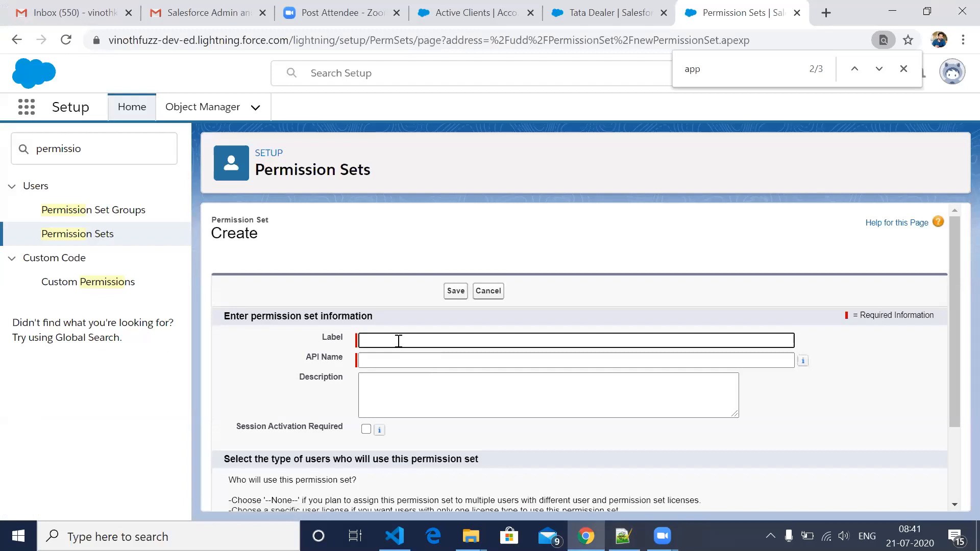
left_click(409, 338)
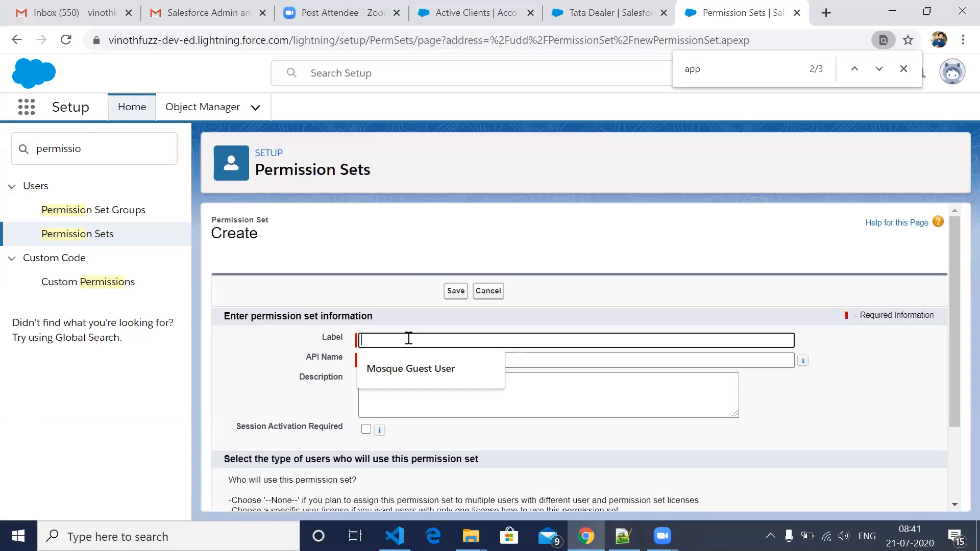
type("Senior ")
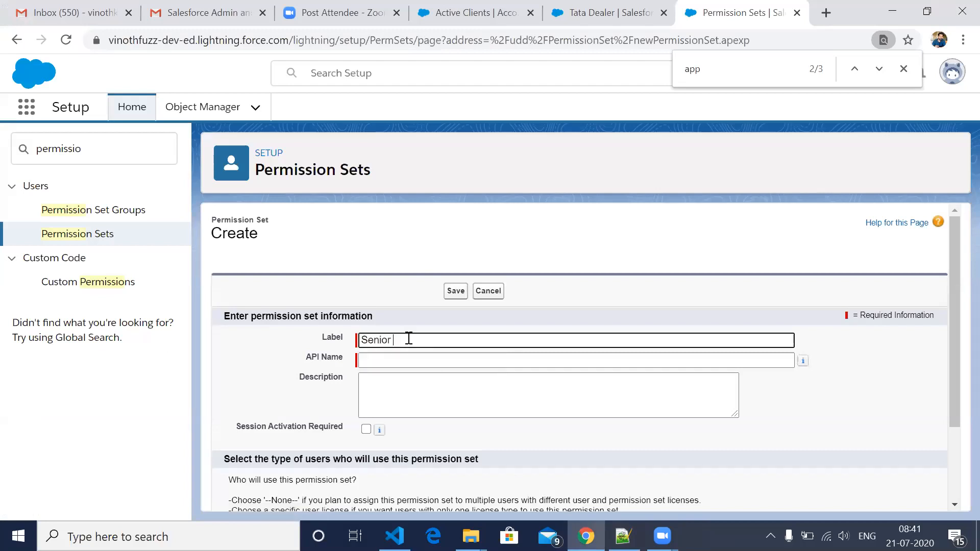
type("Perm")
type("issio")
type("n")
type(" Se")
type("r")
type("t")
key("Tab")
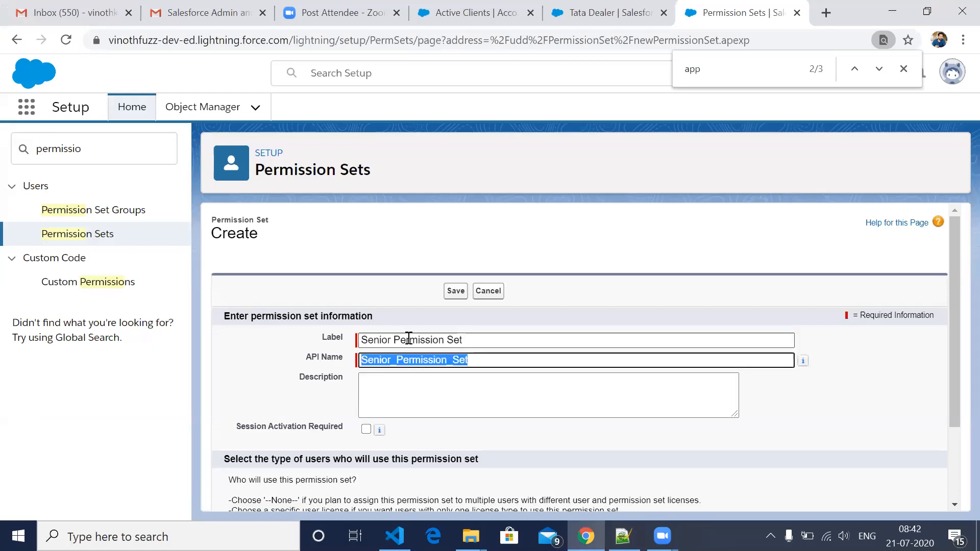
key("Tab")
scroll(517, 446, "down", 2)
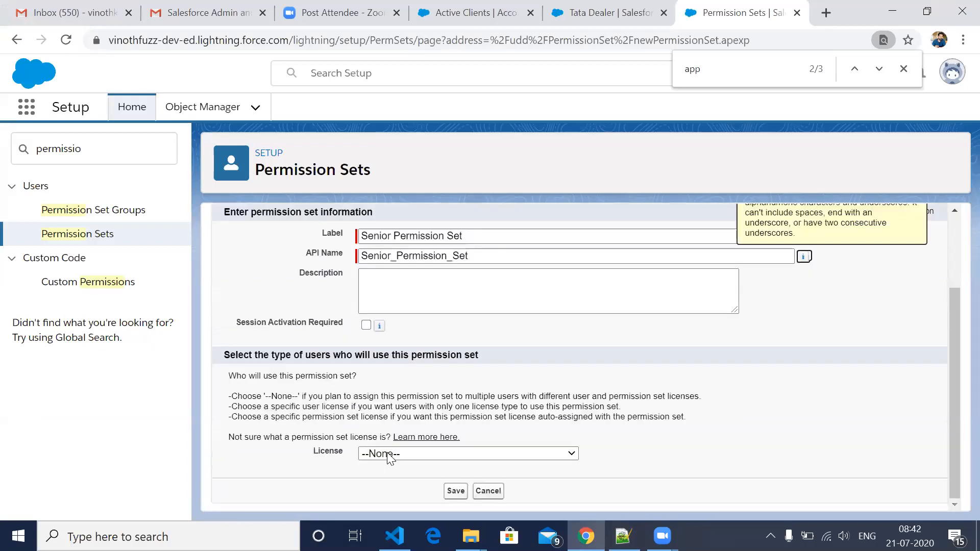
left_click(455, 491)
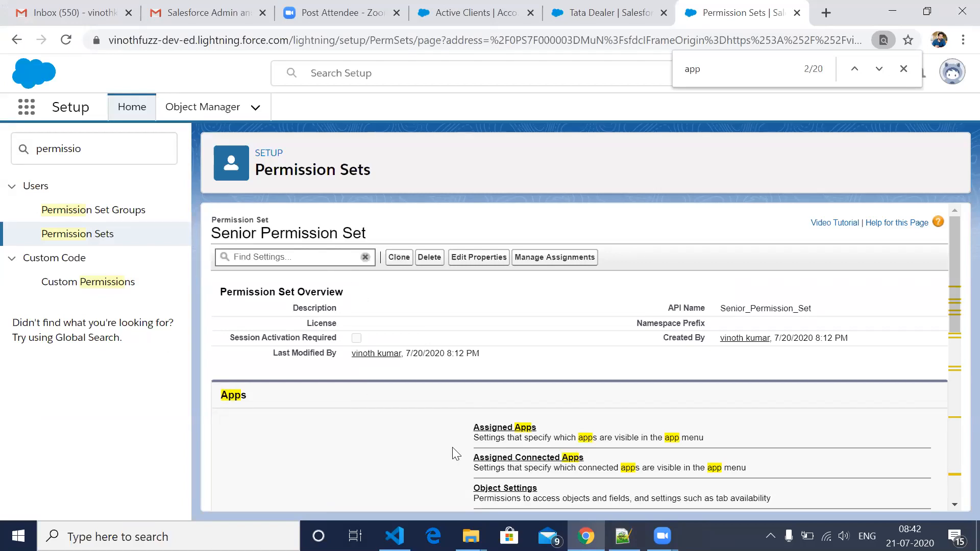
- Open the Accounts object settings of the Senior Permission Set
scroll(447, 370, "down", 2)
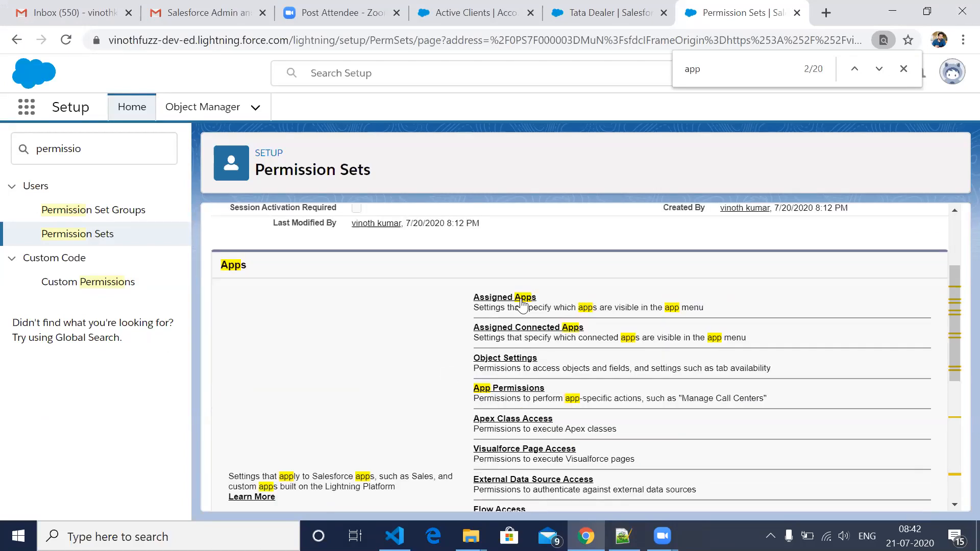
left_click(487, 362)
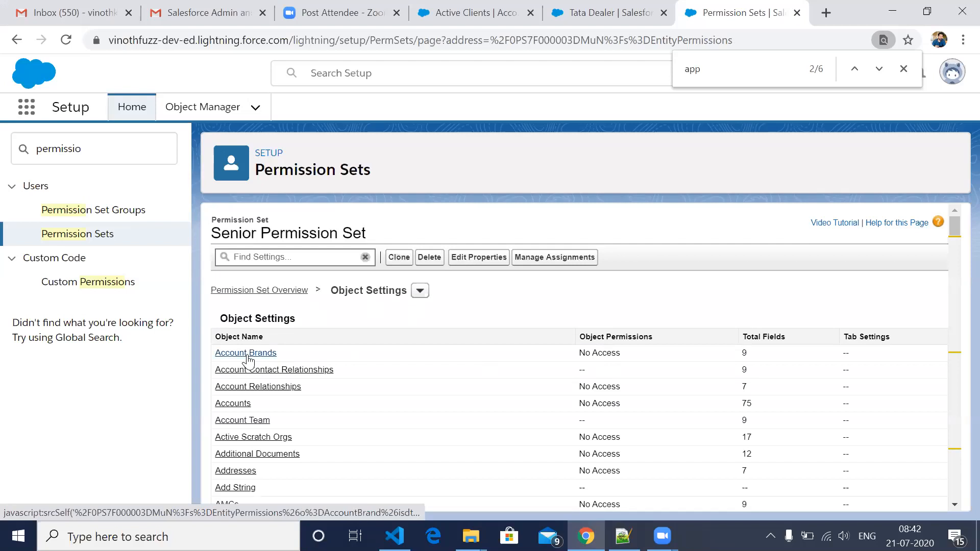
left_click(235, 407)
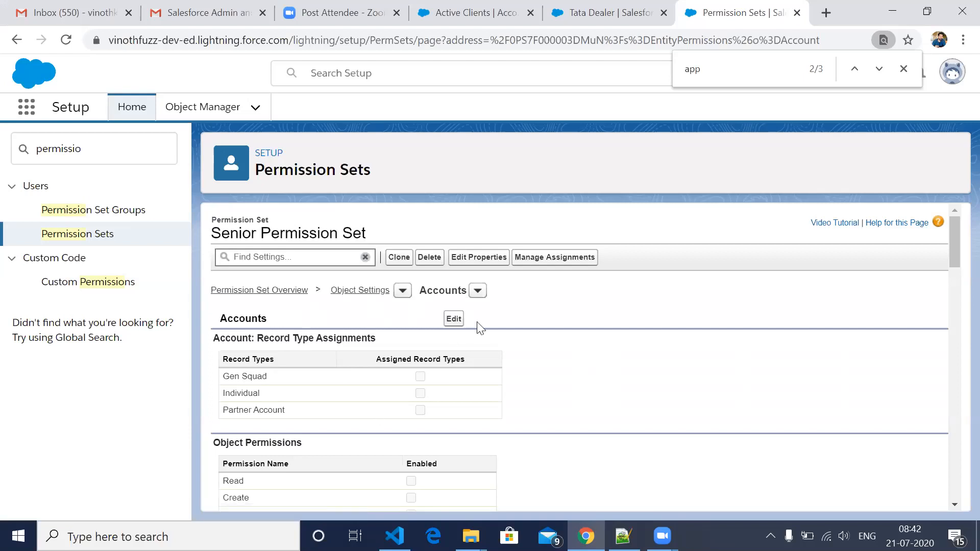
- Enable the Read and Create object permissions for Accounts in the Senior Permission Set and save
left_click(454, 320)
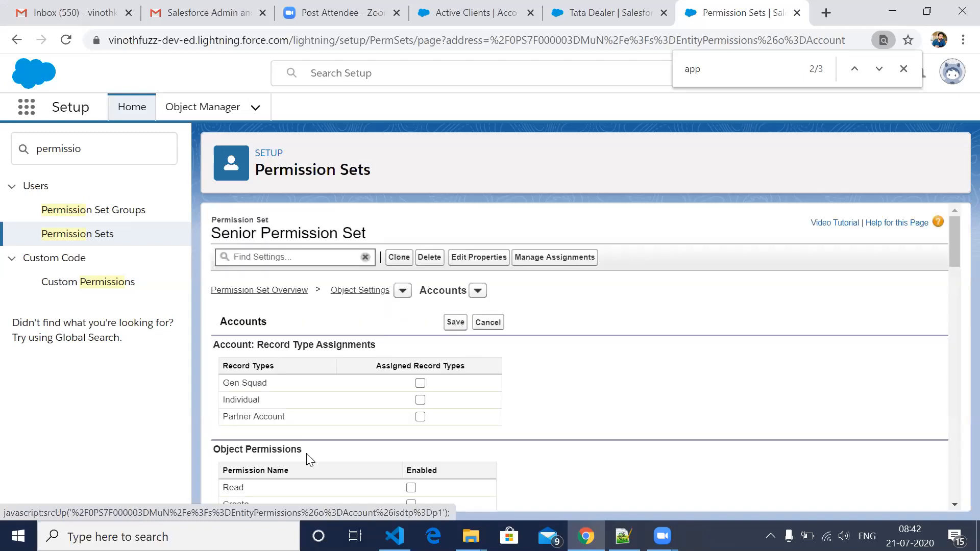
scroll(306, 453, "down", 2)
scroll(309, 459, "down", 2)
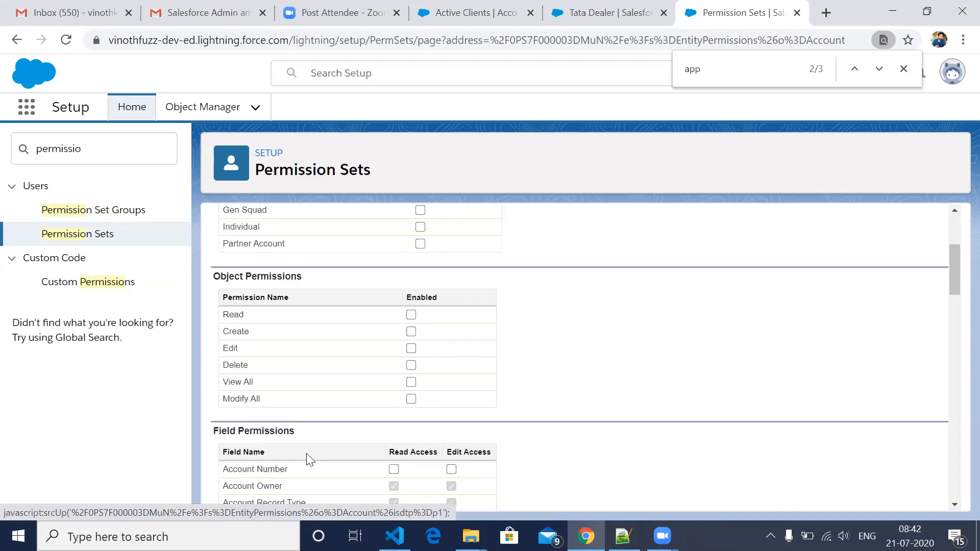
scroll(413, 280, "down", 1)
left_click(411, 269)
left_click(412, 286)
scroll(388, 481, "down", 1)
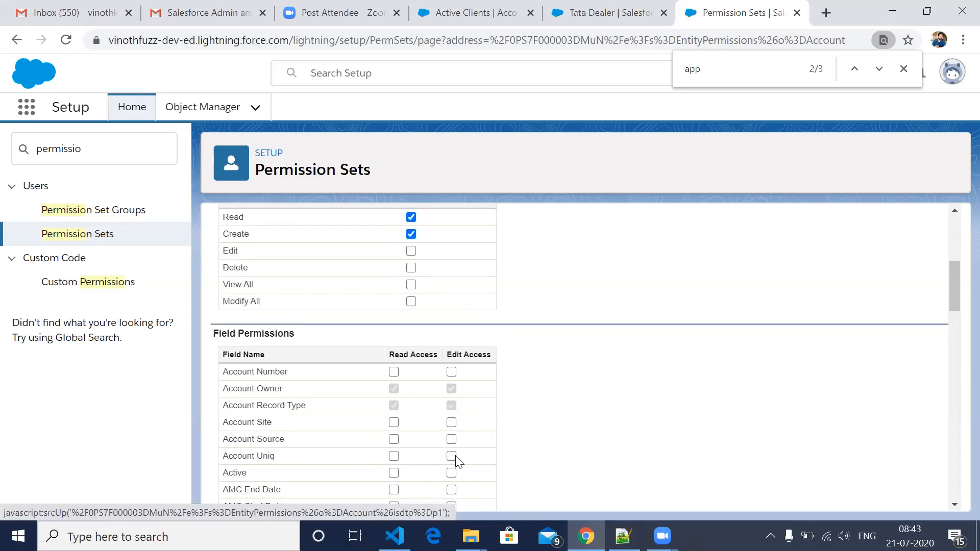
scroll(466, 343, "up", 4)
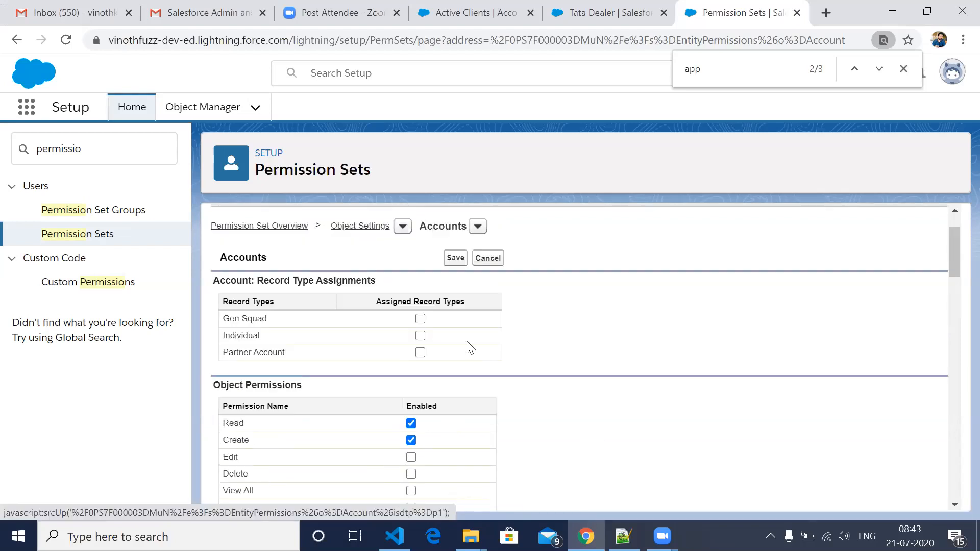
scroll(428, 289, "up", 1)
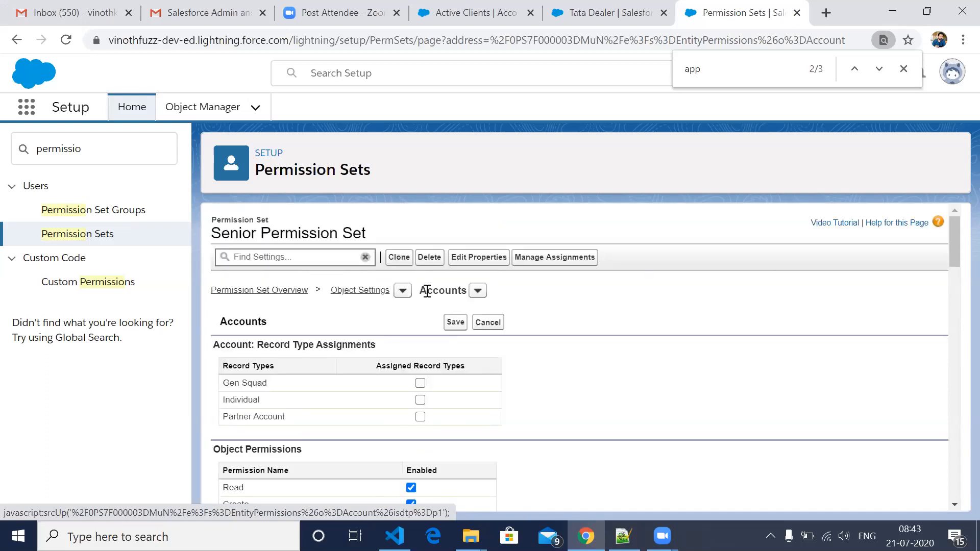
left_click(455, 323)
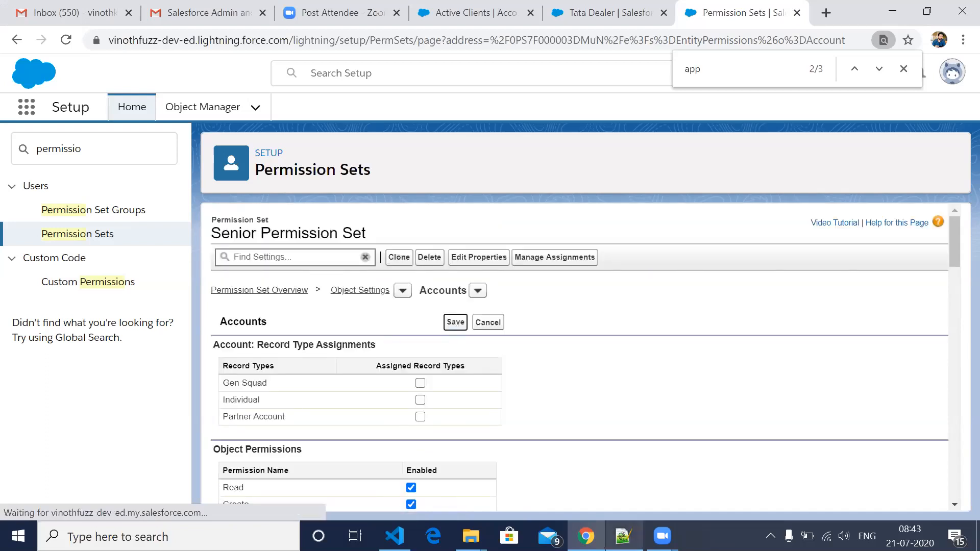
- Switch to Notepad++ and add the line "giving extra access" below the "Lecturer" line, leaving two blank lines
left_click(624, 536)
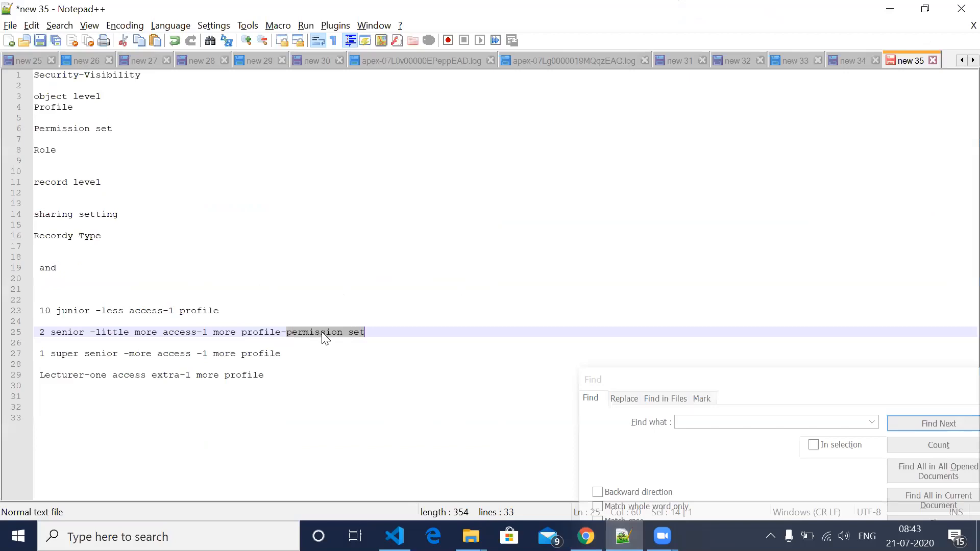
left_click(278, 379)
key("Return")
key("Return")
key("Return")
key("Down")
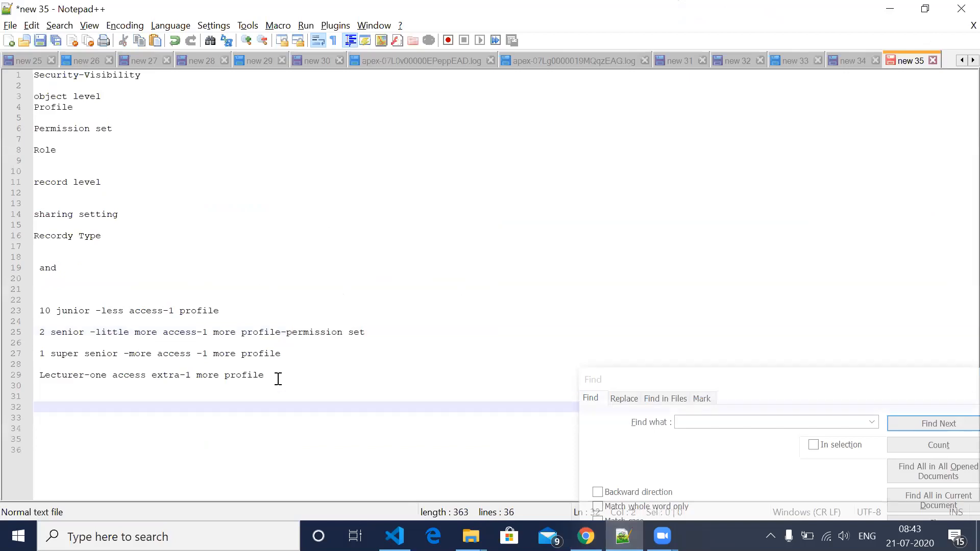
type("giving")
type("extr")
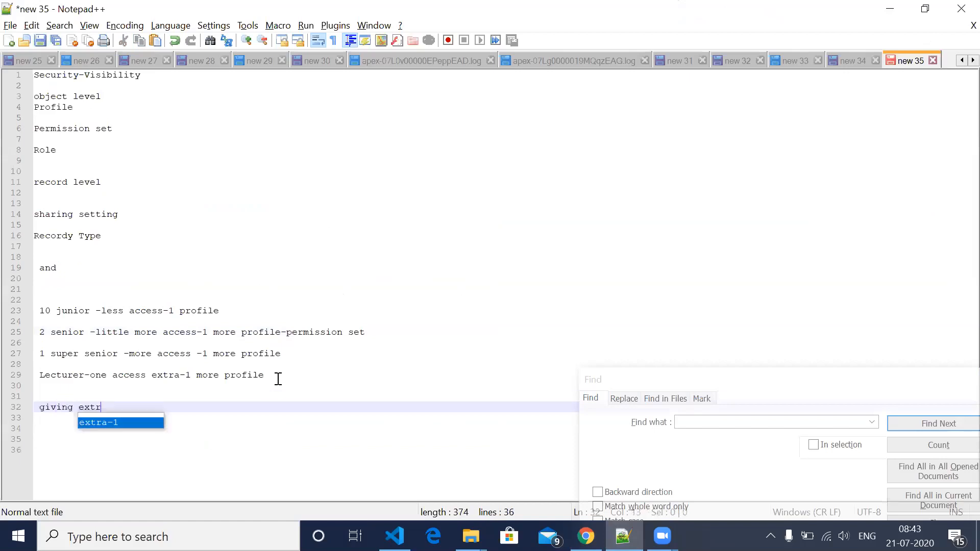
type("a access ")
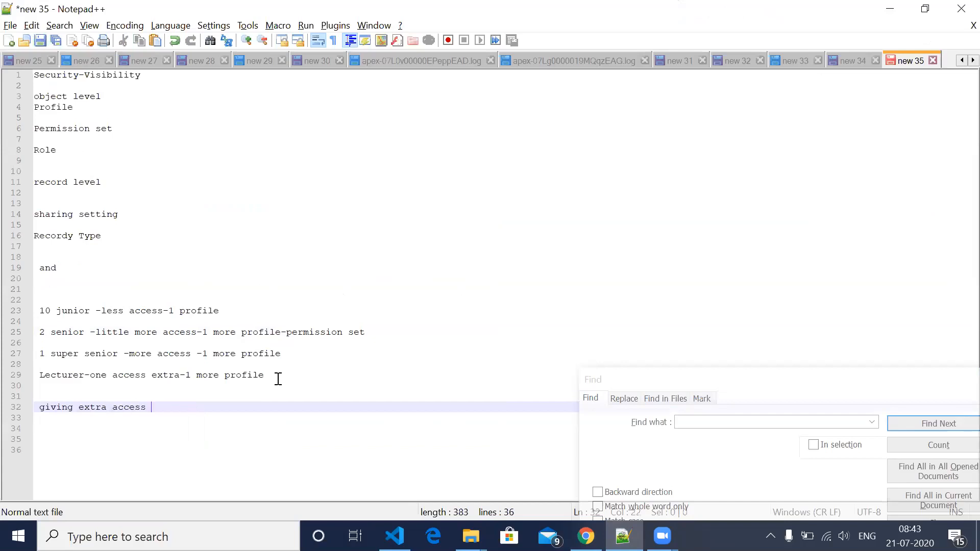
type("and")
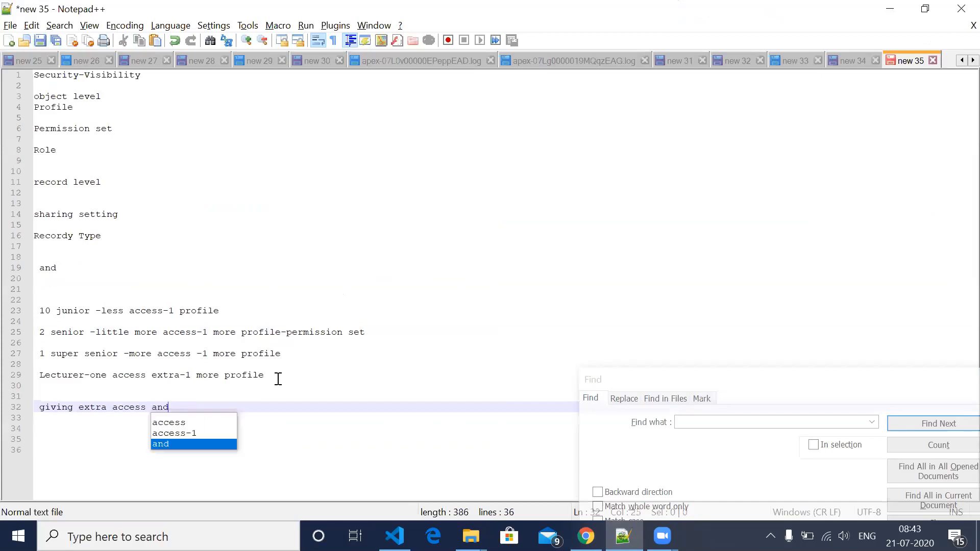
type(" u cann")
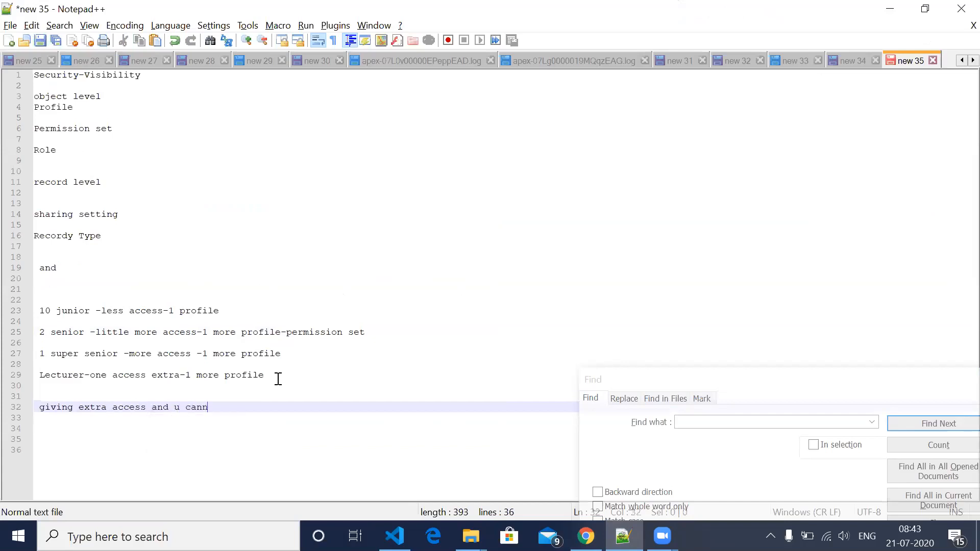
type("ot remove access")
- Switch back to Chrome and open the list of users for adding assignments to the Senior Permission Set
key("alt+Tab")
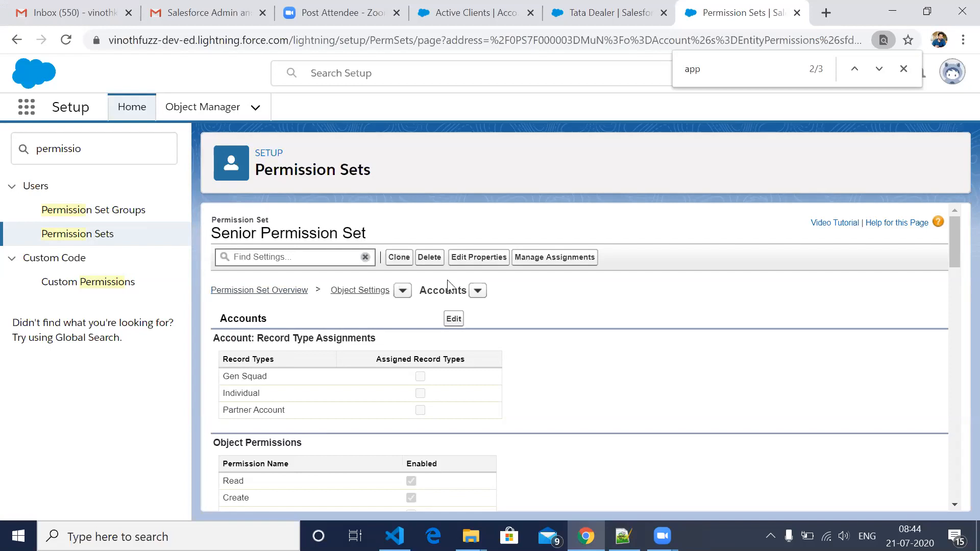
left_click(534, 265)
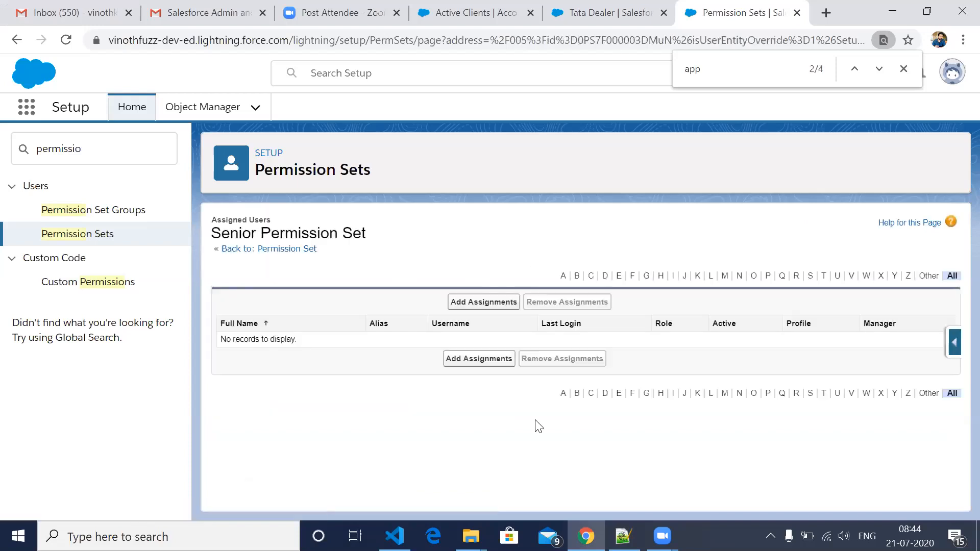
left_click(494, 303)
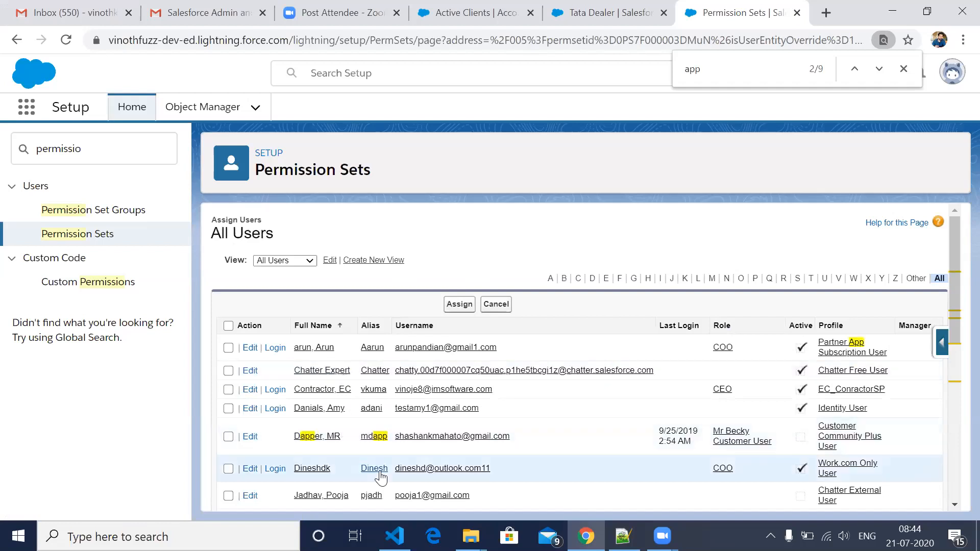
- Assign the Senior Permission Set to the user who has the EC_ConractorSP profile
scroll(380, 478, "down", 3)
scroll(380, 478, "down", 2)
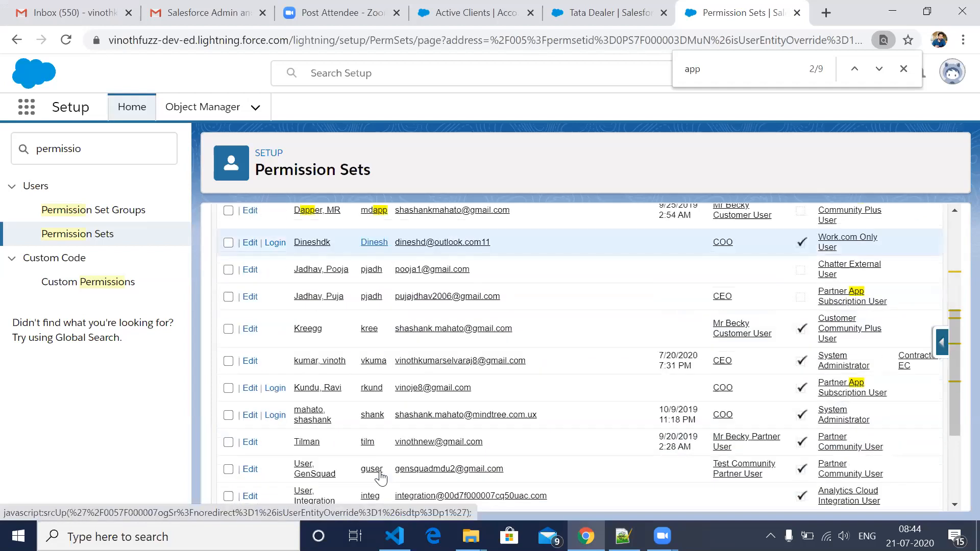
scroll(380, 478, "down", 1)
scroll(380, 478, "down", 1)
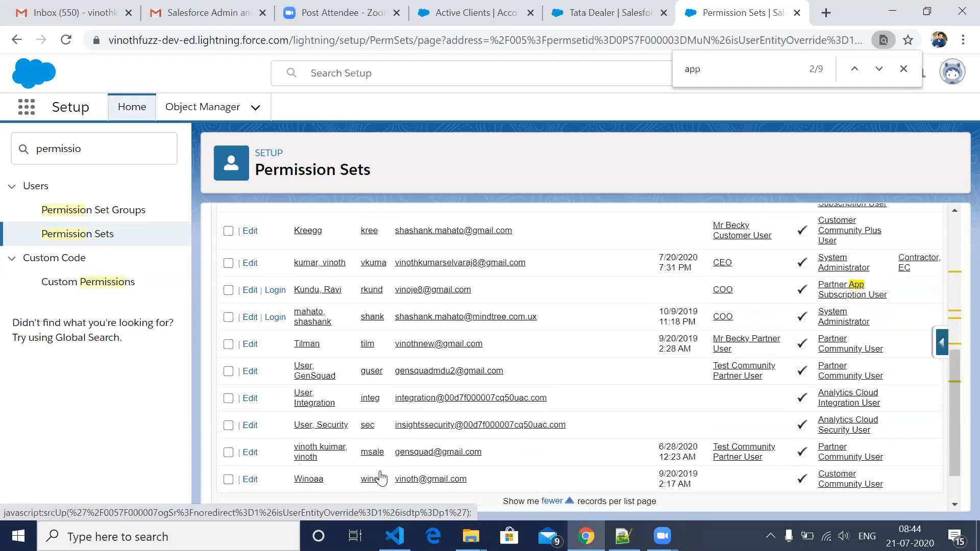
scroll(380, 478, "down", 1)
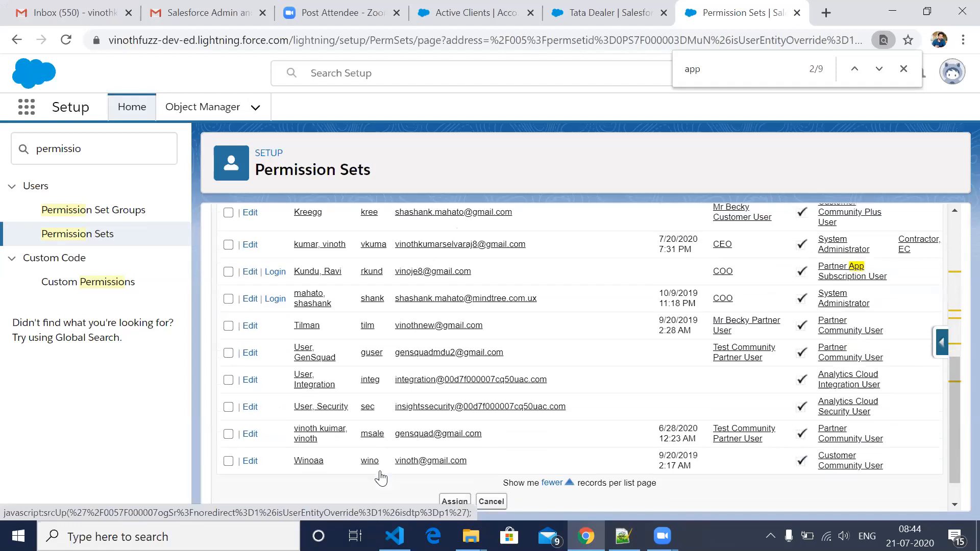
scroll(380, 478, "up", 2)
scroll(381, 478, "up", 3)
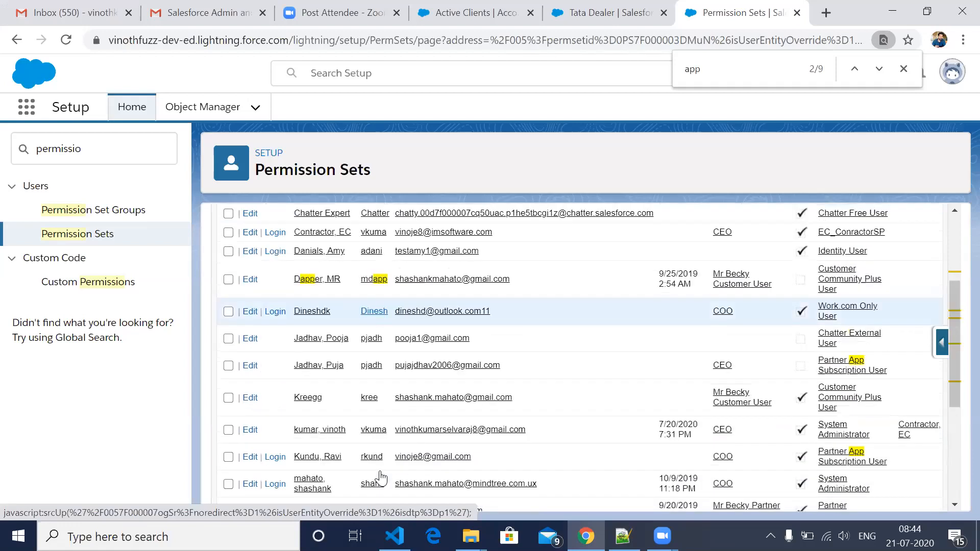
scroll(381, 478, "up", 1)
scroll(461, 327, "up", 1)
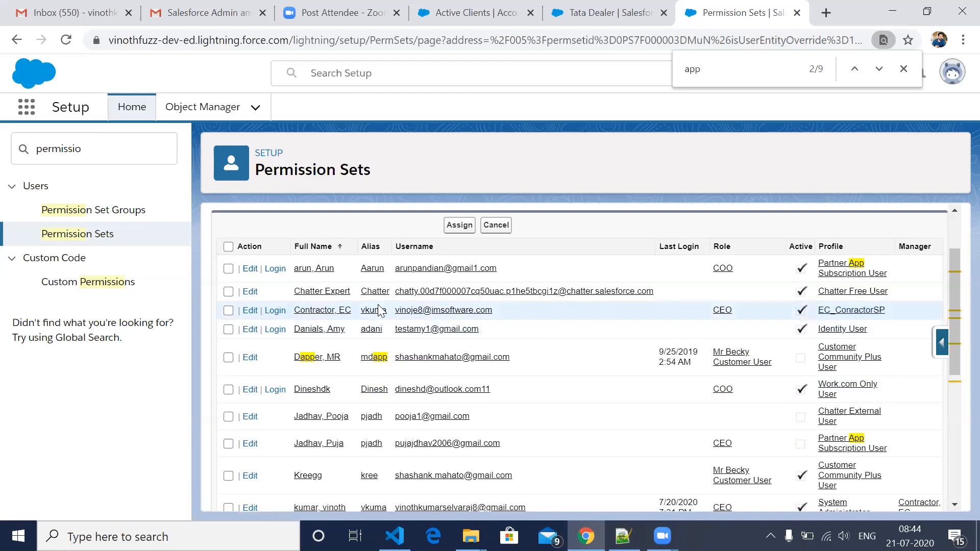
left_click(228, 311)
left_click(457, 227)
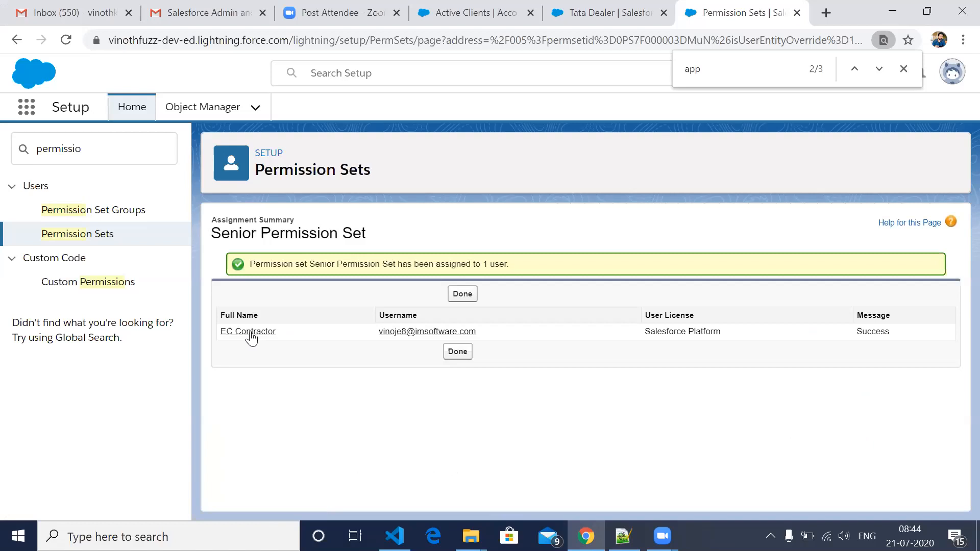
- Open the assigned user's detail page and examine the user's profile and permission set assignments
left_click(250, 332)
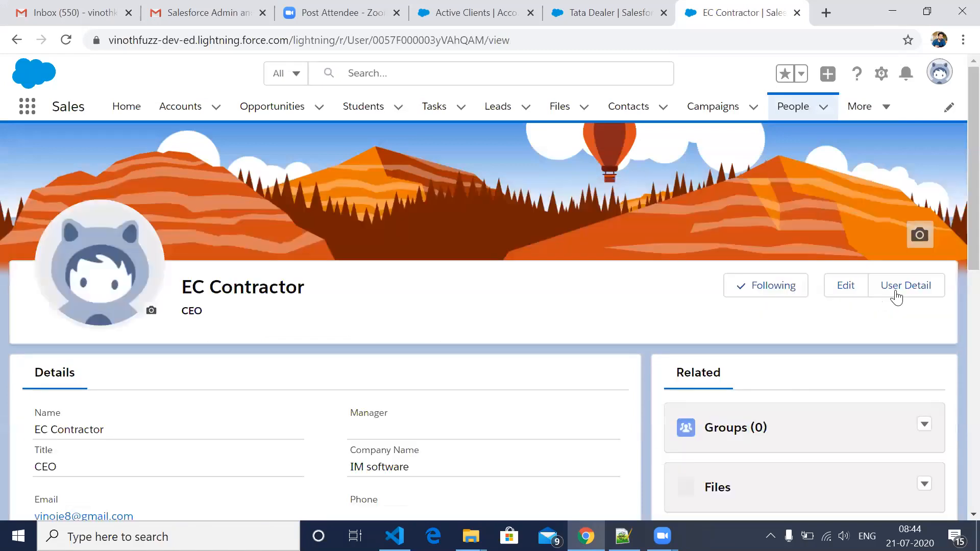
left_click(897, 293)
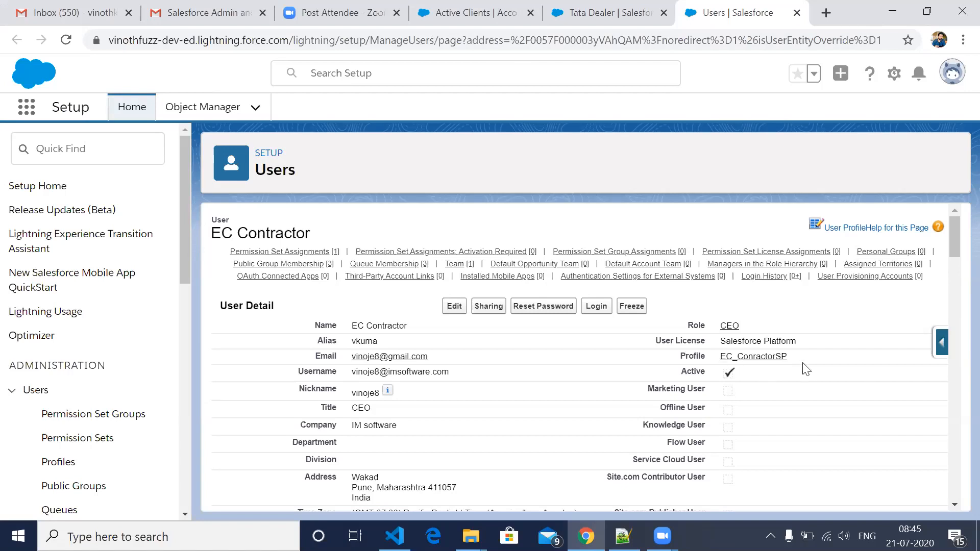
double_click(725, 356)
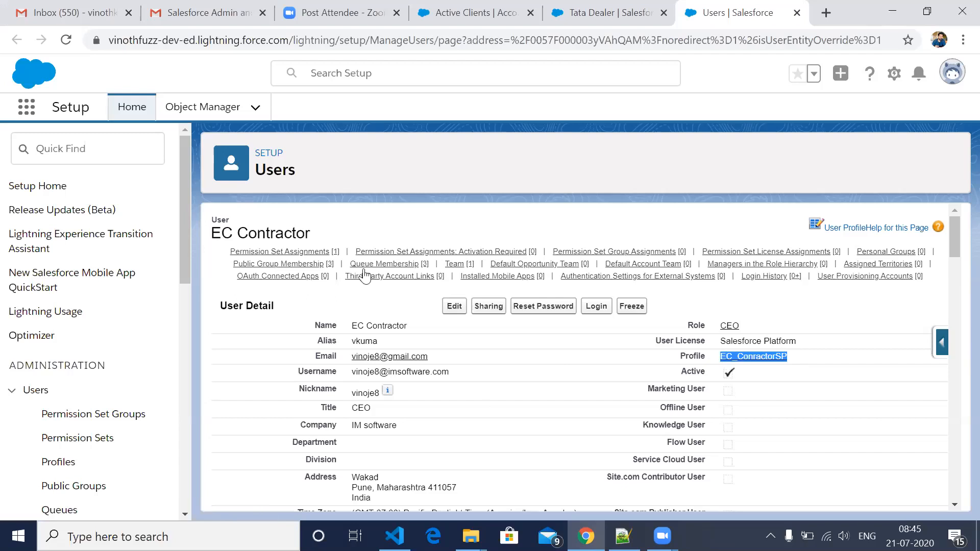
mouse_move(435, 263)
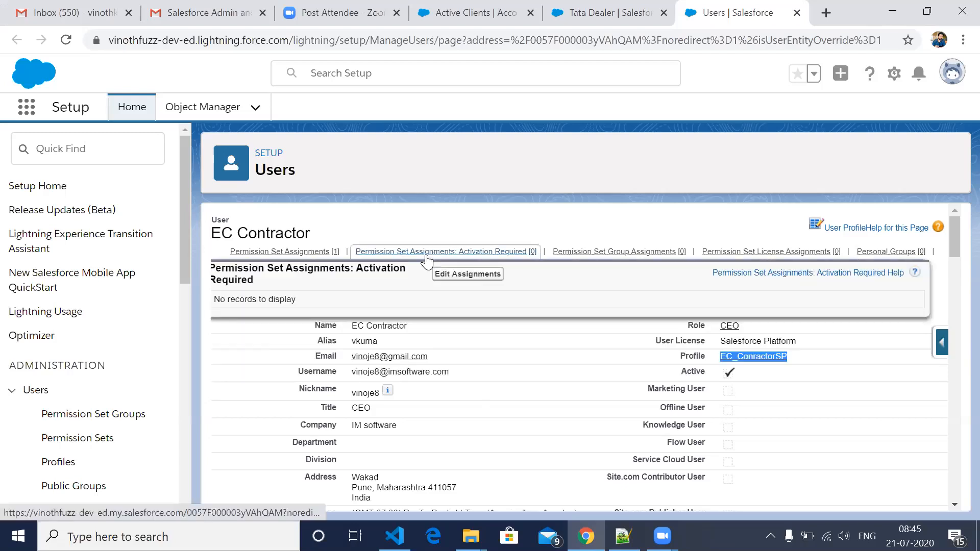
mouse_move(317, 258)
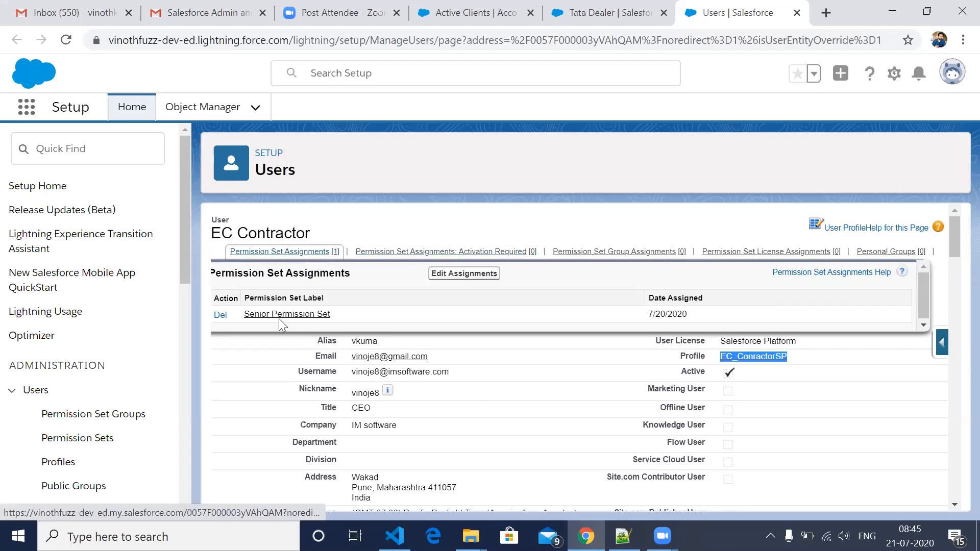